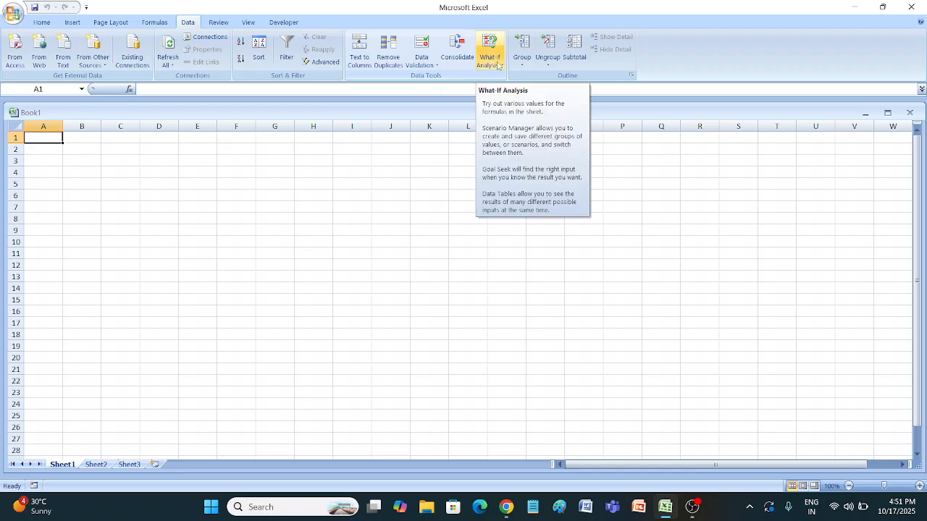
# - Open the recent workbook EXCEL 1
pyautogui.click(426, 184)
pyautogui.click(378, 186)
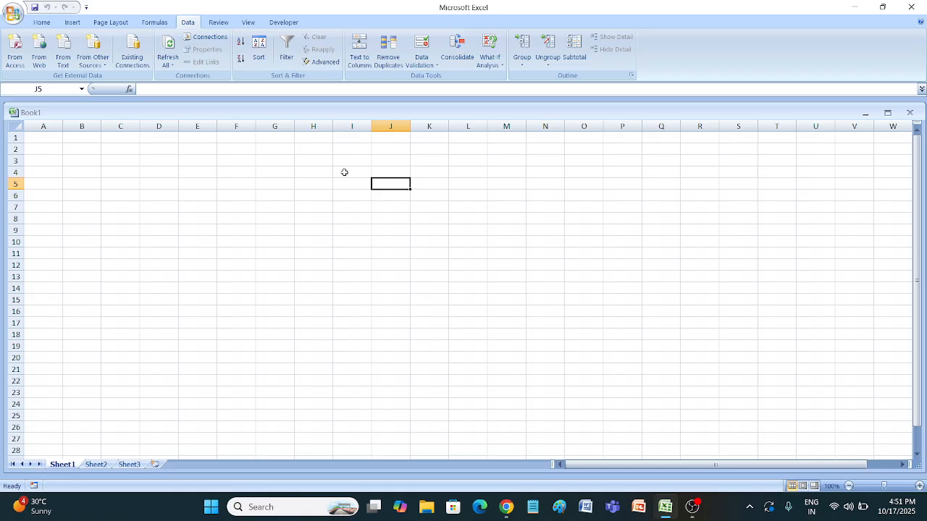
pyautogui.click(13, 15)
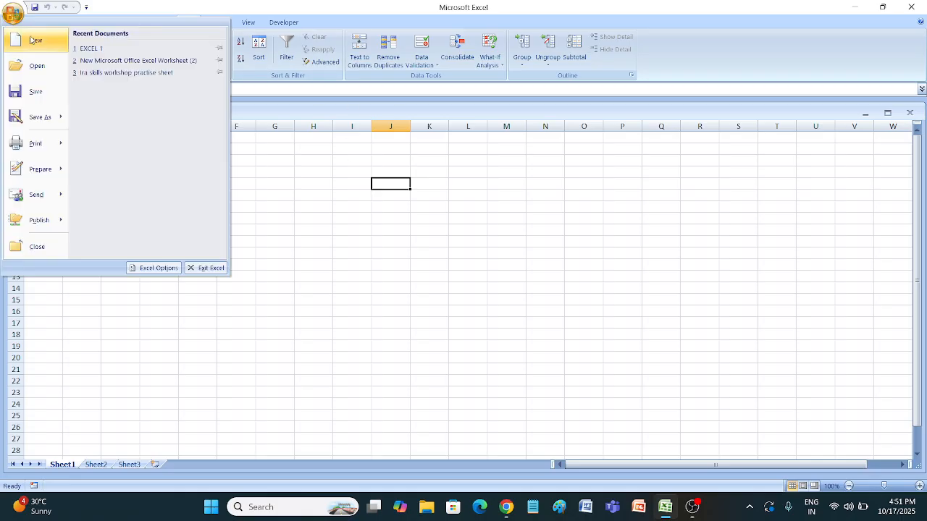
pyautogui.click(87, 48)
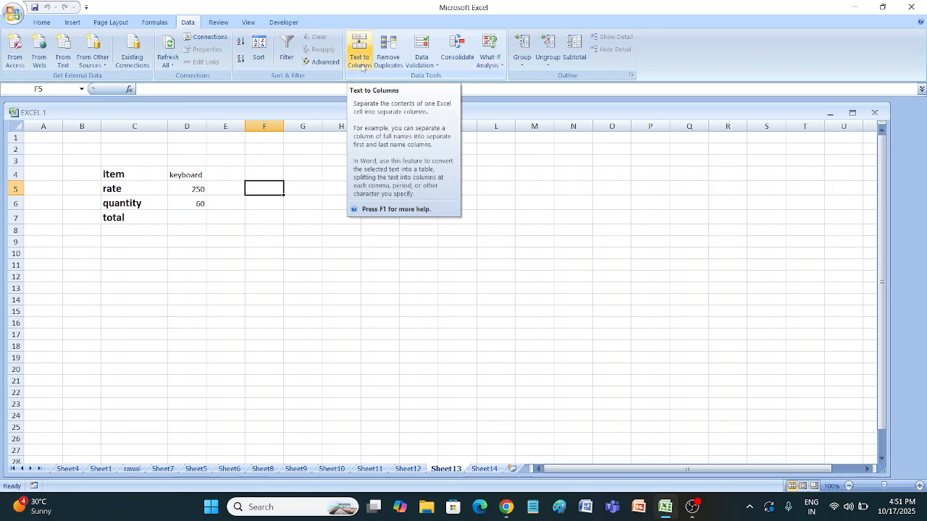
# - Switch to the Sheet11 worksheet in the workbook
pyautogui.click(263, 469)
pyautogui.click(407, 469)
pyautogui.click(446, 469)
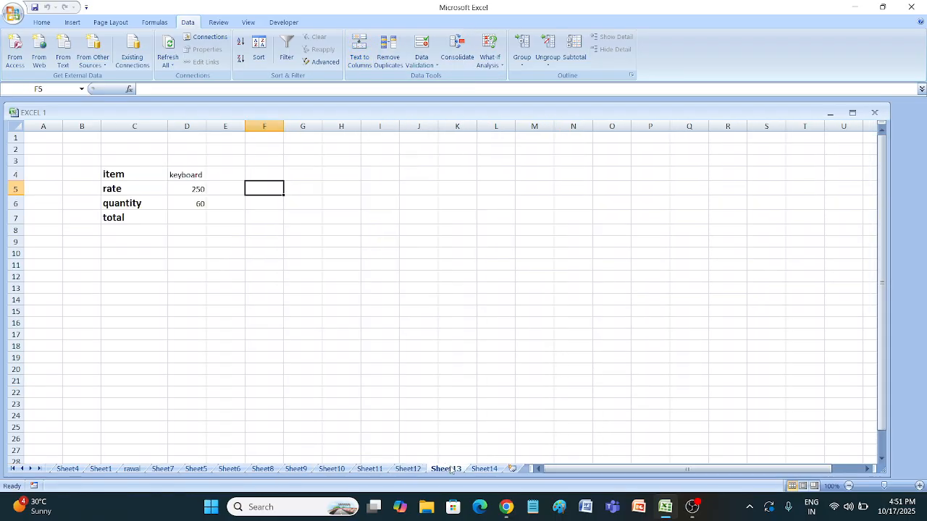
pyautogui.click(479, 461)
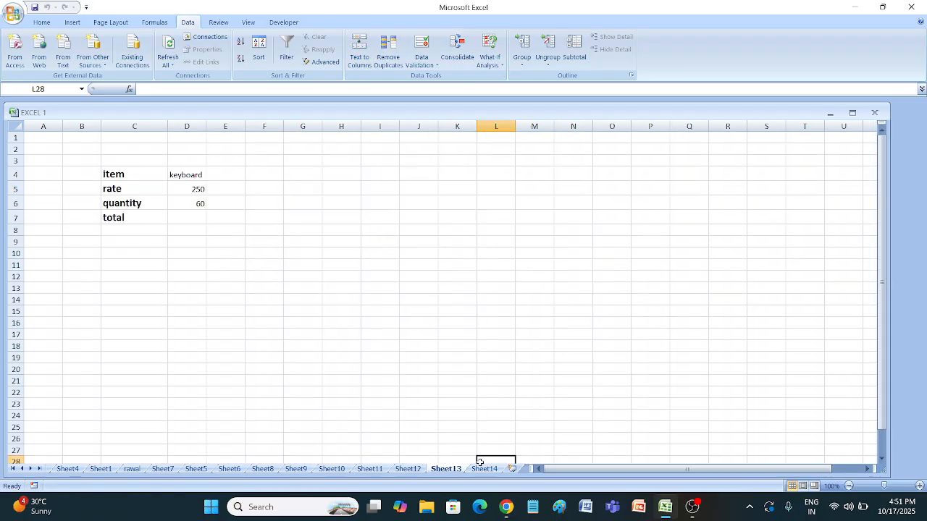
pyautogui.click(407, 469)
pyautogui.click(369, 469)
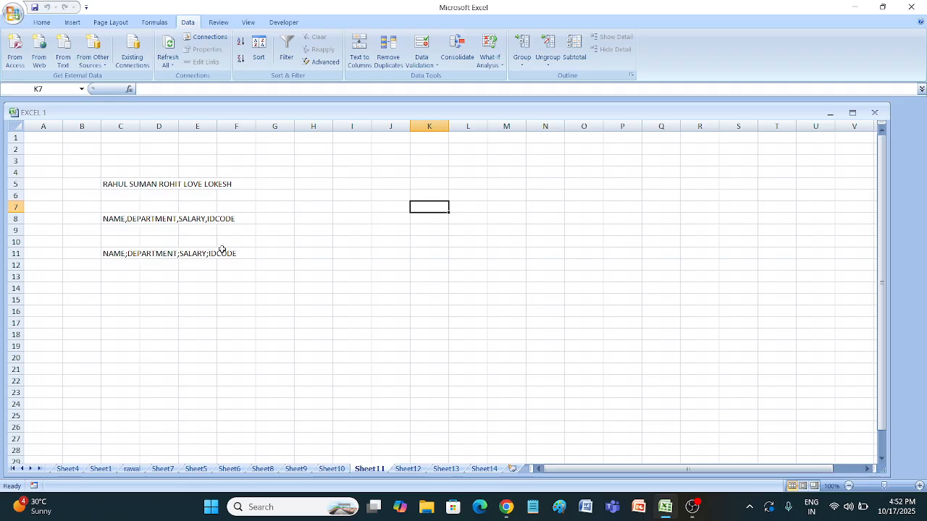
pyautogui.doubleClick(113, 183)
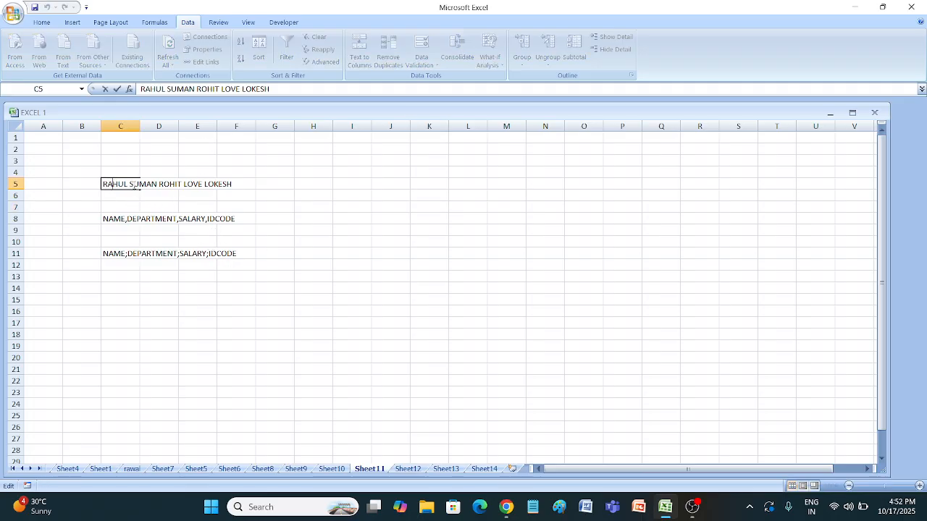
pyautogui.click(251, 195)
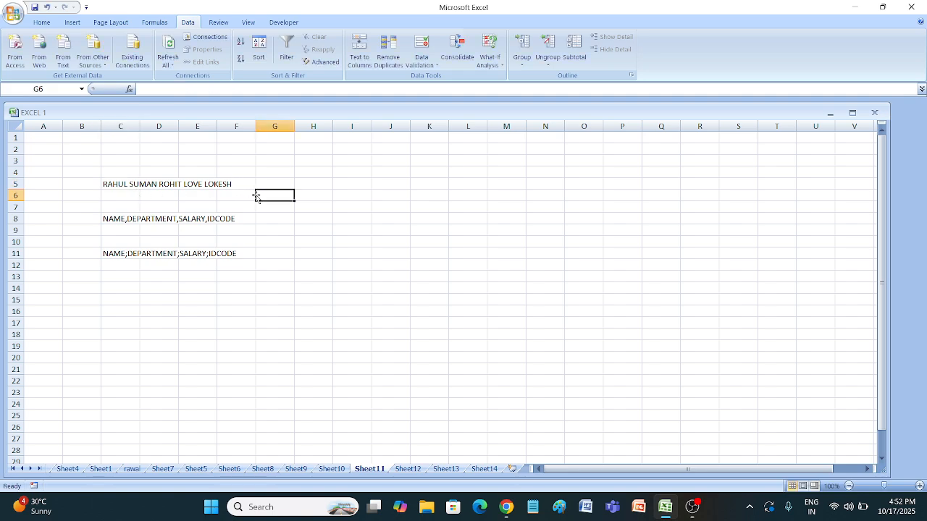
pyautogui.doubleClick(129, 184)
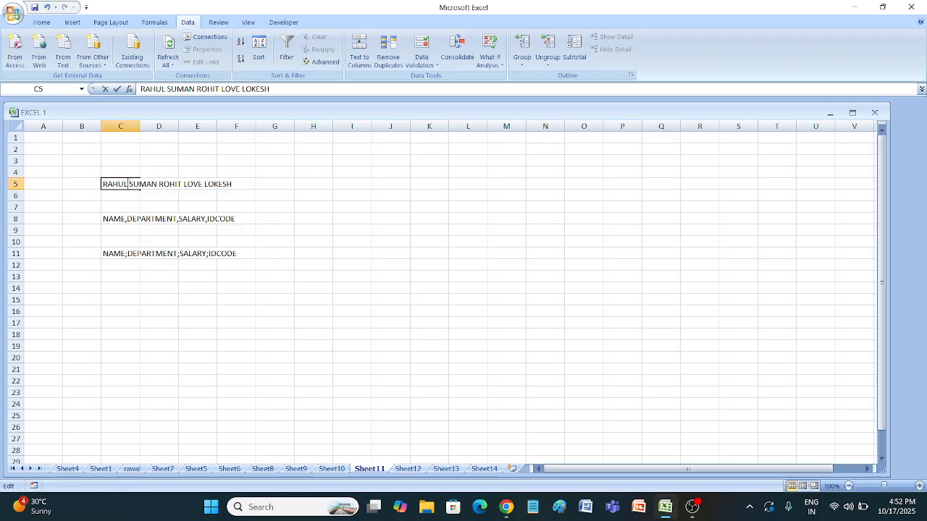
pyautogui.click(257, 194)
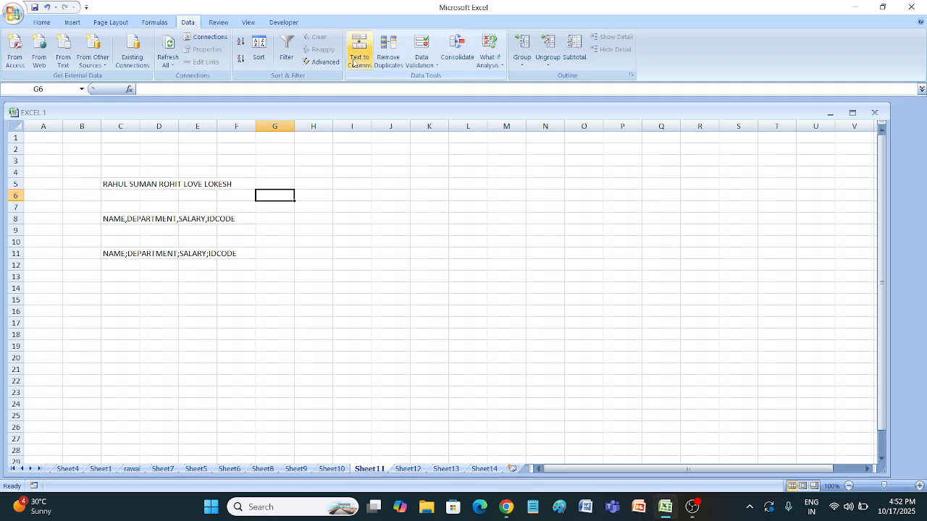
# - Try splitting the text in cell C5 in place with Text to Columns, Delimited by Space only, and undo the split
pyautogui.click(116, 186)
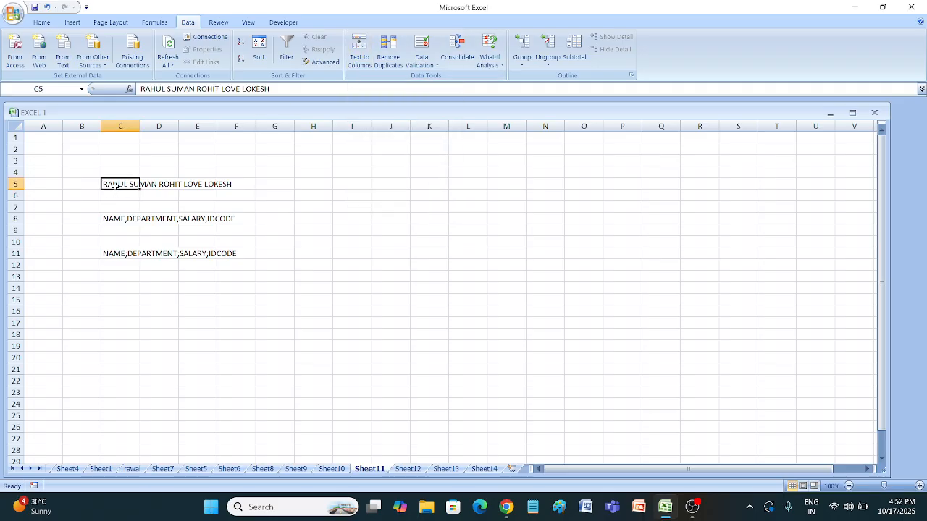
pyautogui.click(354, 62)
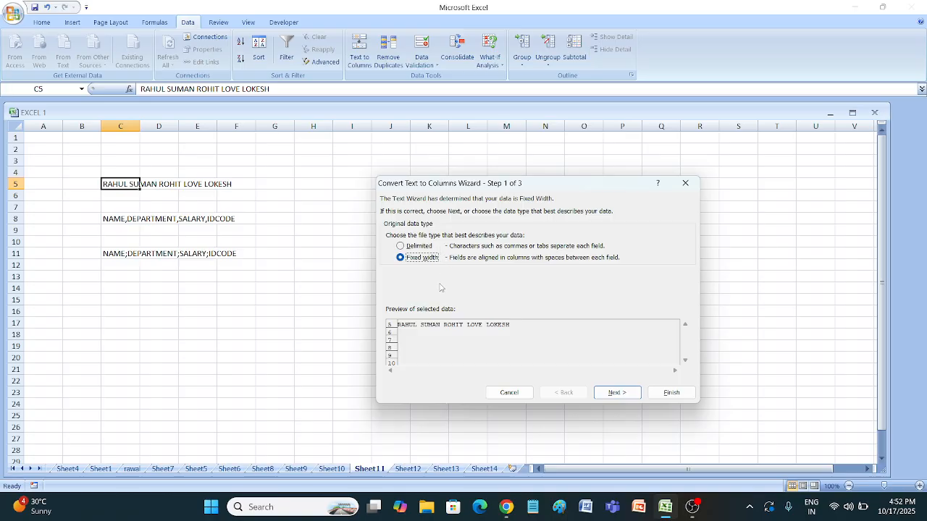
pyautogui.click(419, 246)
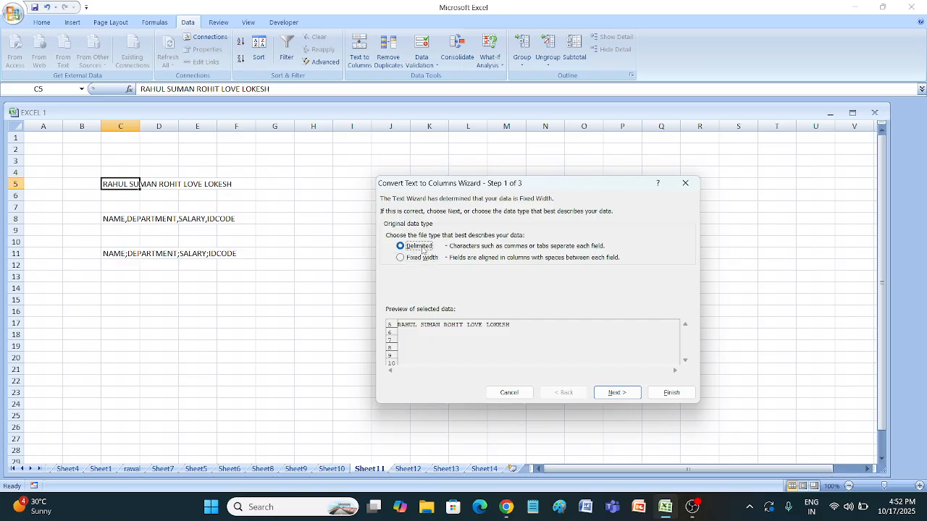
pyautogui.click(615, 393)
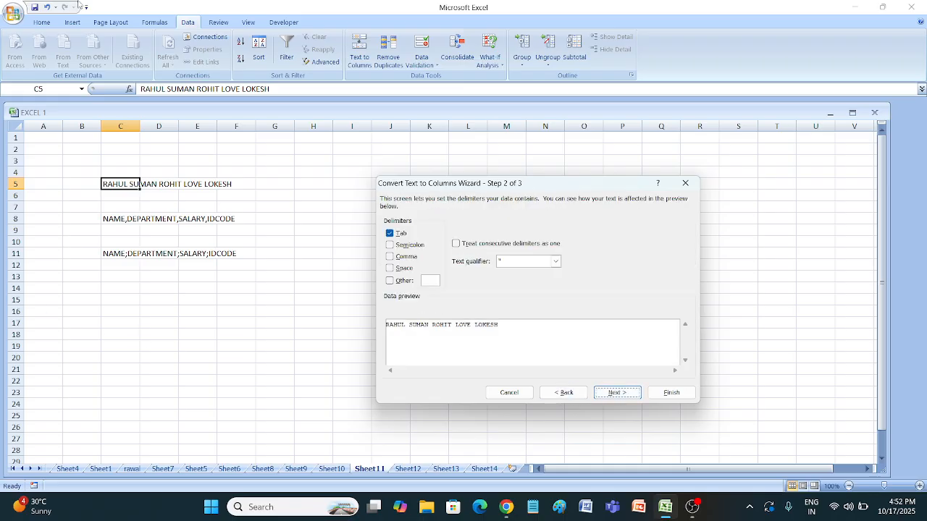
pyautogui.moveTo(549, 190); pyautogui.dragTo(490, 125)
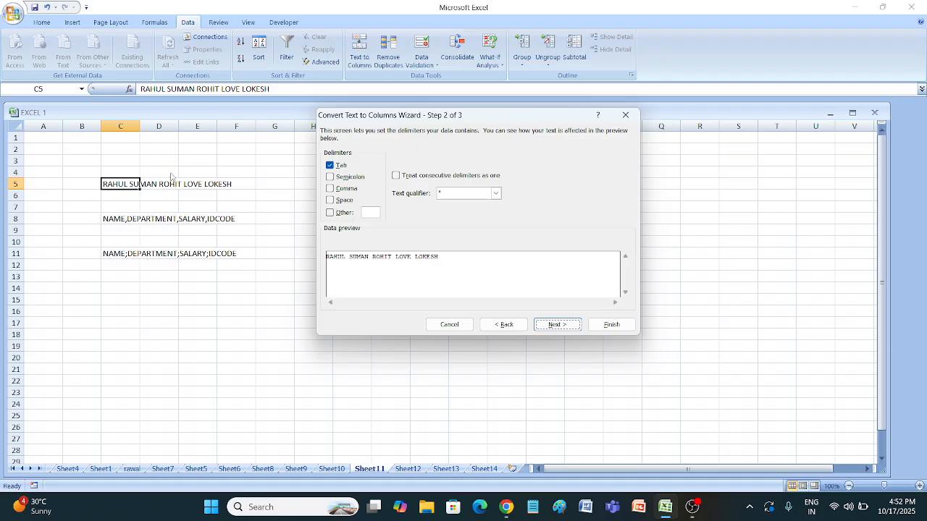
pyautogui.click(338, 202)
pyautogui.click(344, 167)
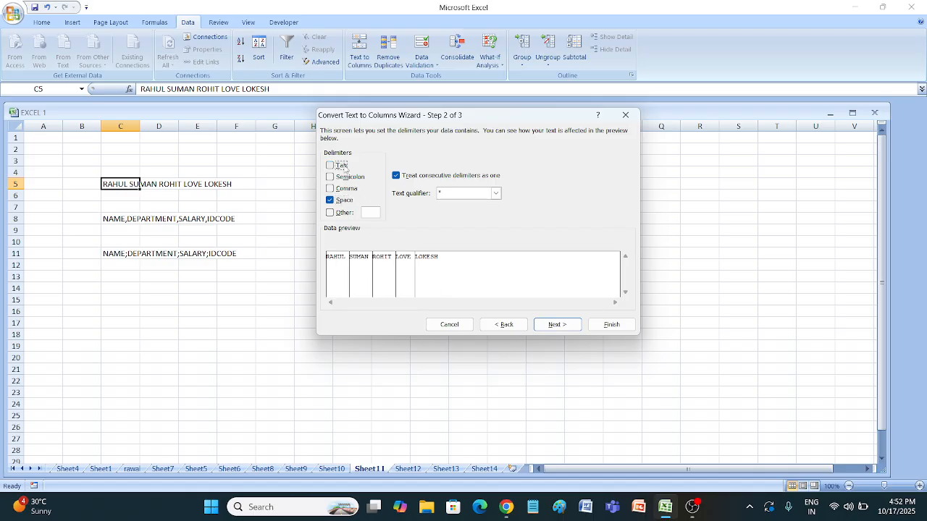
pyautogui.click(555, 326)
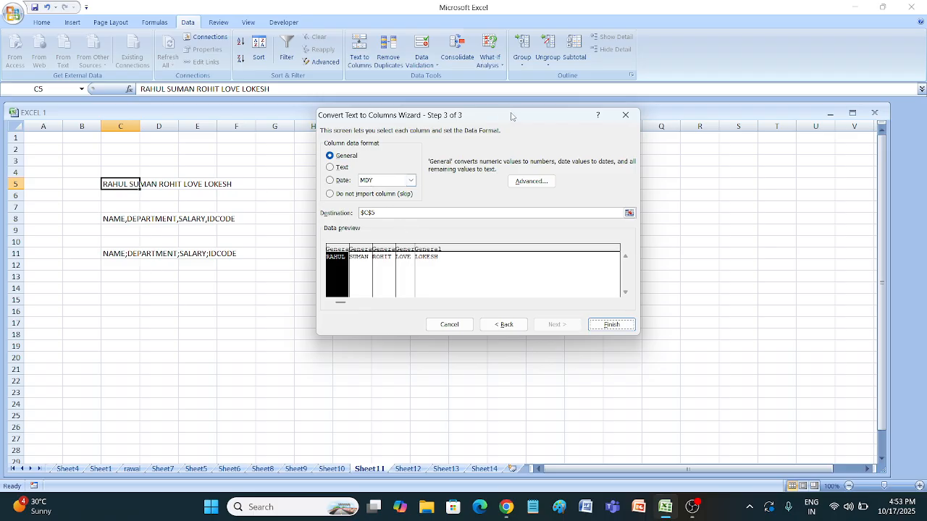
pyautogui.moveTo(512, 116); pyautogui.dragTo(652, 117)
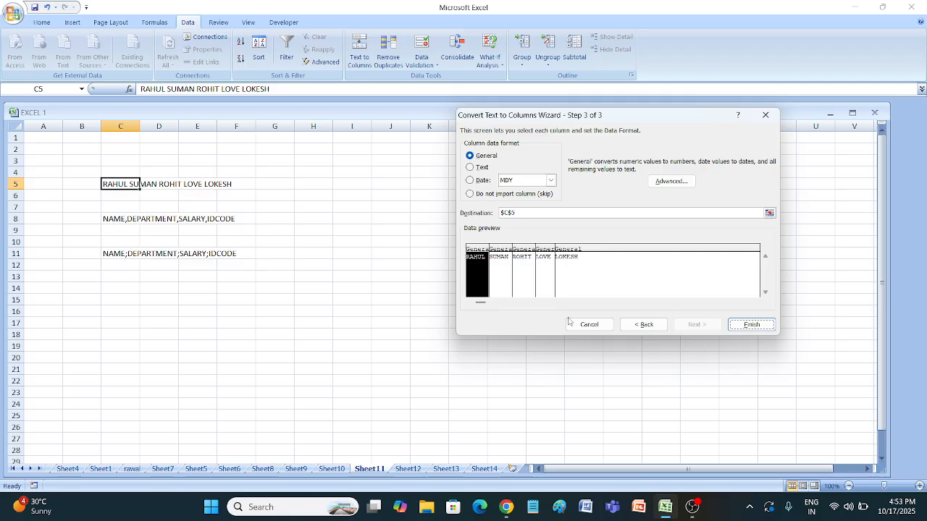
pyautogui.click(749, 324)
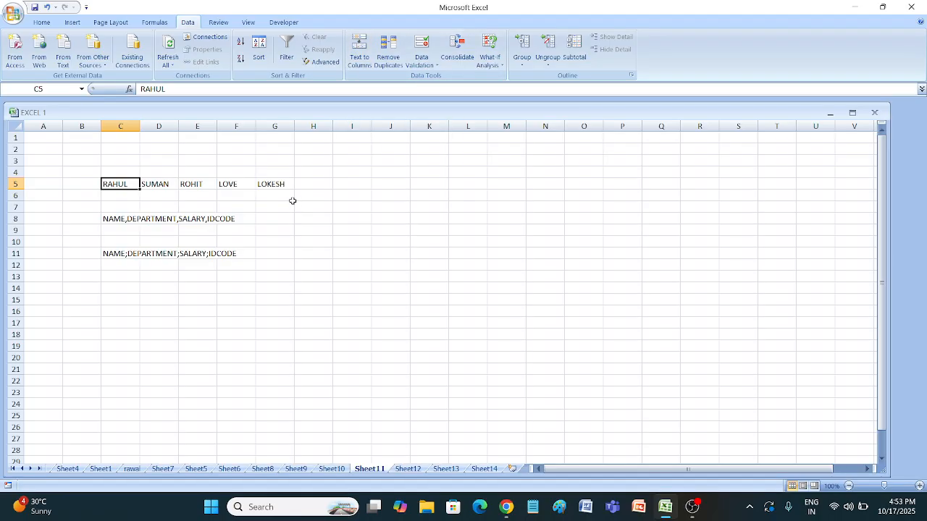
pyautogui.hotkey('ctrl', 'z')
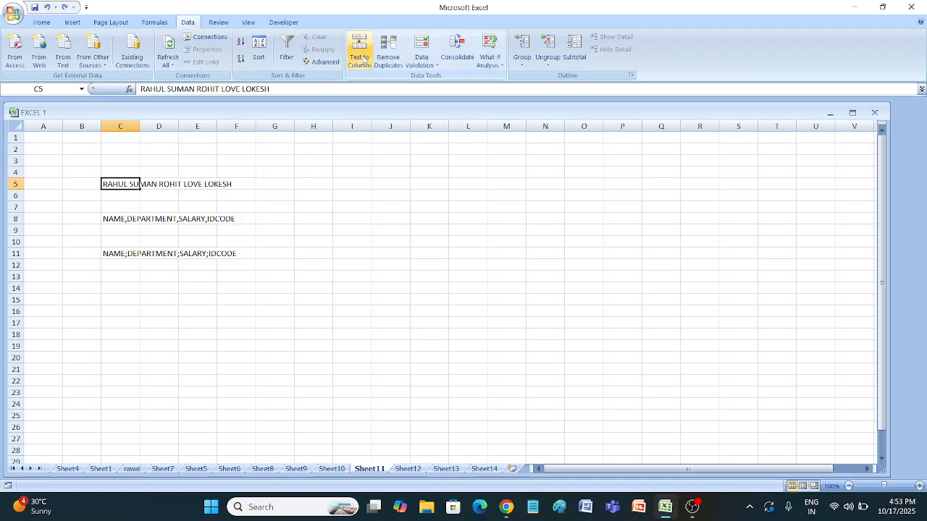
# - Split the text in cell C5 with Text to Columns as Fixed width, using the suggested column breaks and destination I6
pyautogui.click(366, 69)
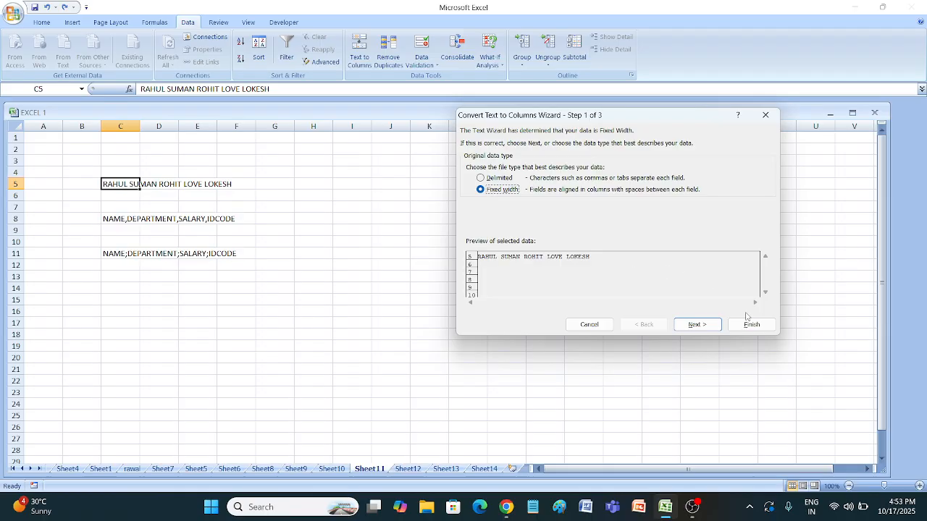
pyautogui.click(696, 324)
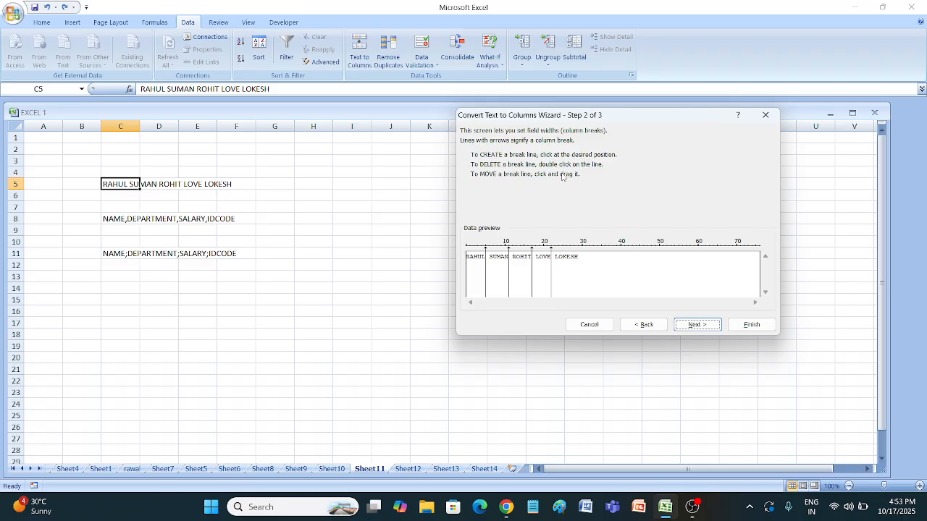
pyautogui.click(712, 324)
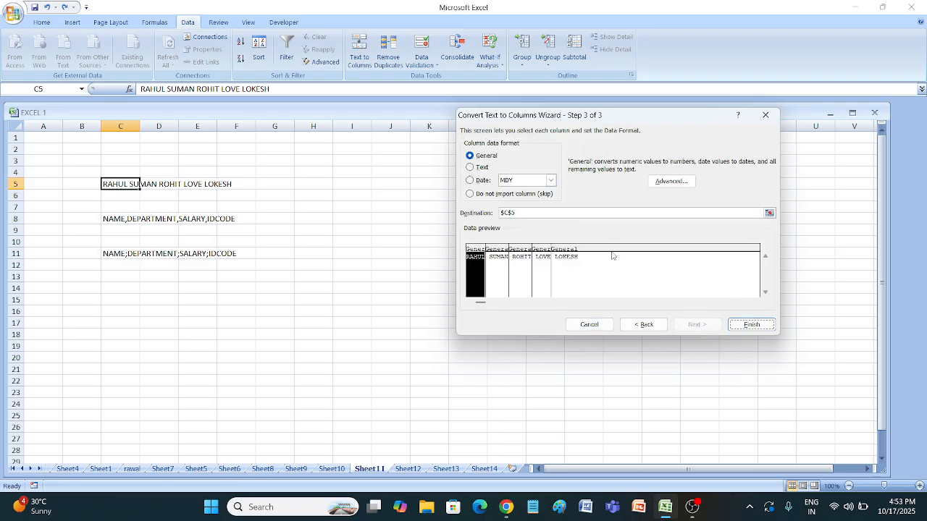
pyautogui.click(534, 210)
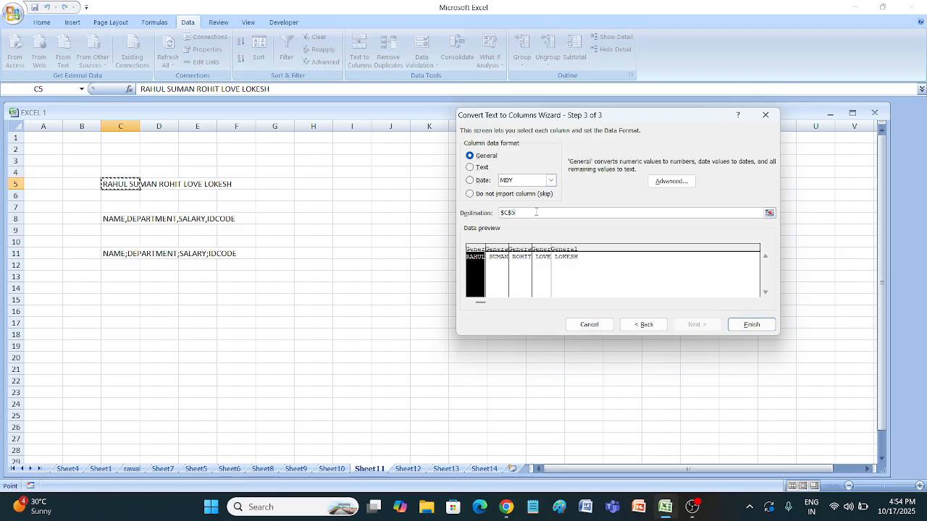
pyautogui.press('BackSpace')
pyautogui.click(351, 199)
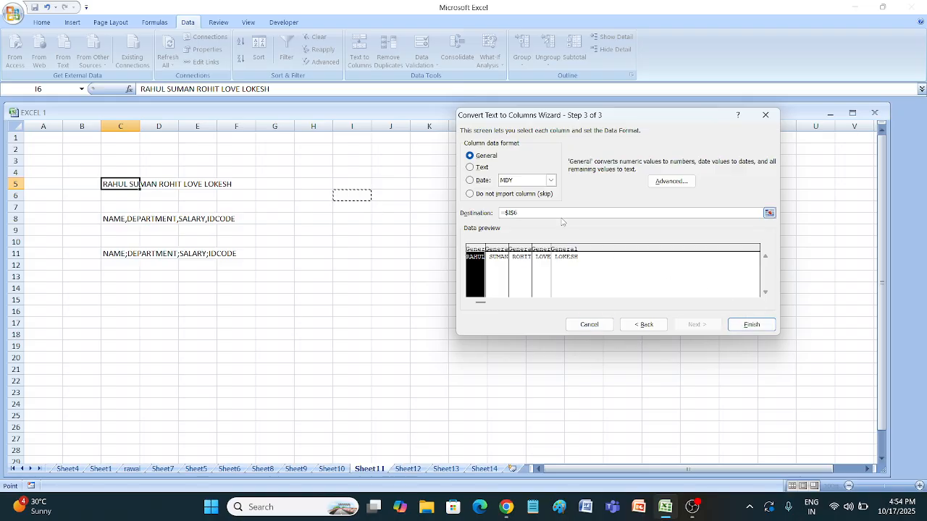
pyautogui.click(752, 324)
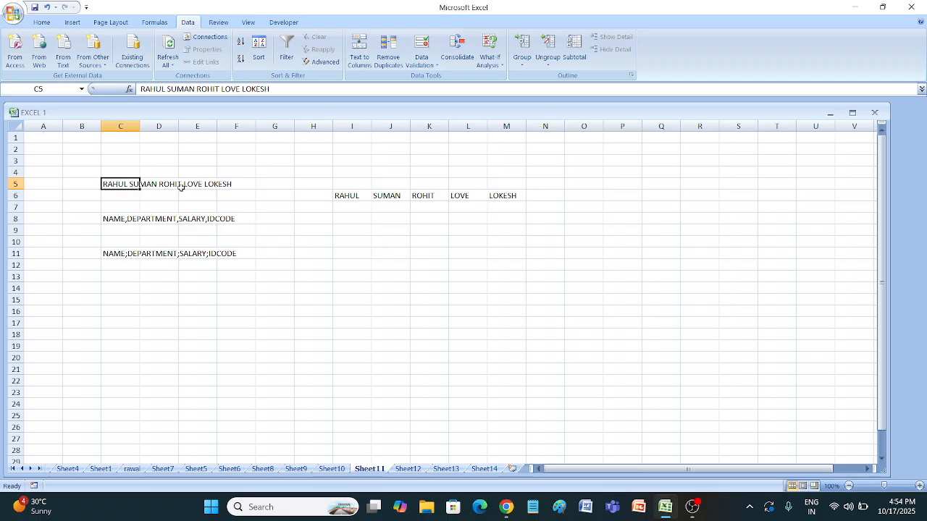
# - Compare the separated names in I6:M6 with the original text in cell C5
pyautogui.click(353, 197)
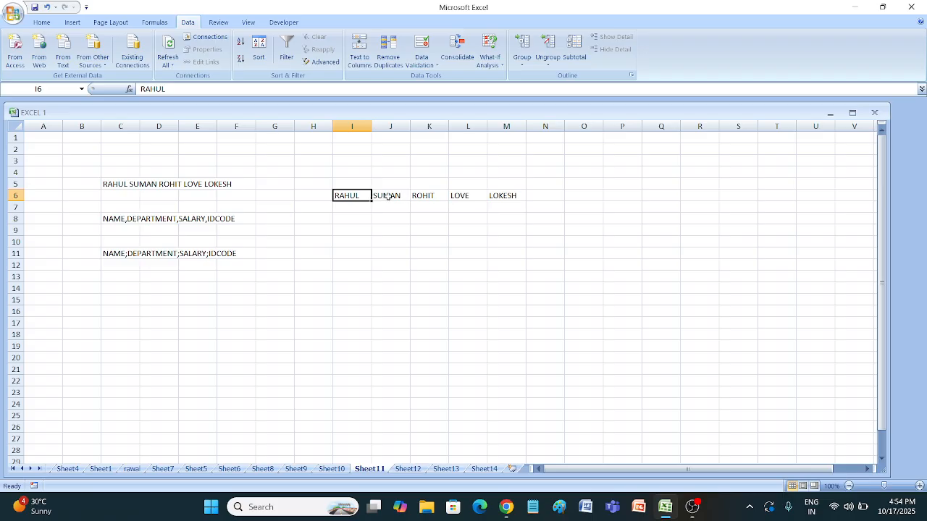
pyautogui.click(387, 196)
pyautogui.click(427, 196)
pyautogui.click(472, 200)
pyautogui.click(507, 202)
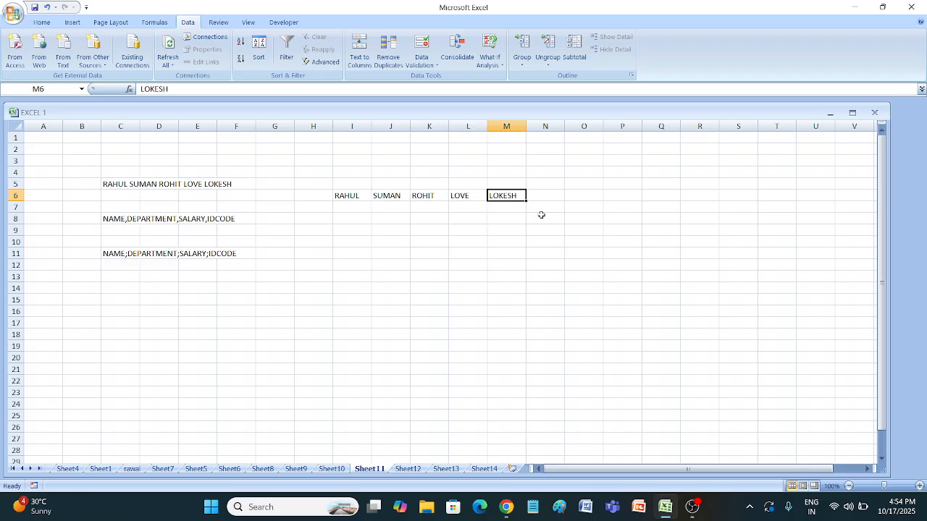
pyautogui.click(110, 185)
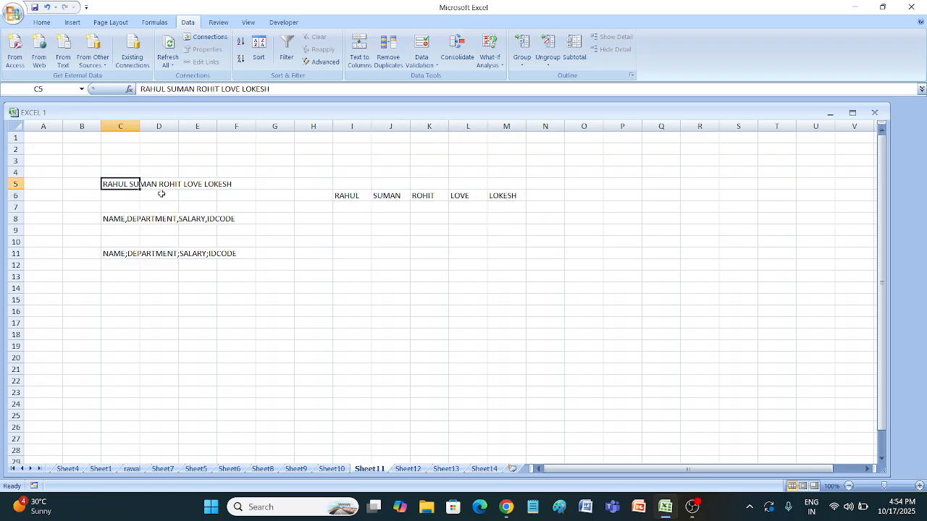
pyautogui.click(168, 186)
pyautogui.click(199, 185)
pyautogui.click(235, 197)
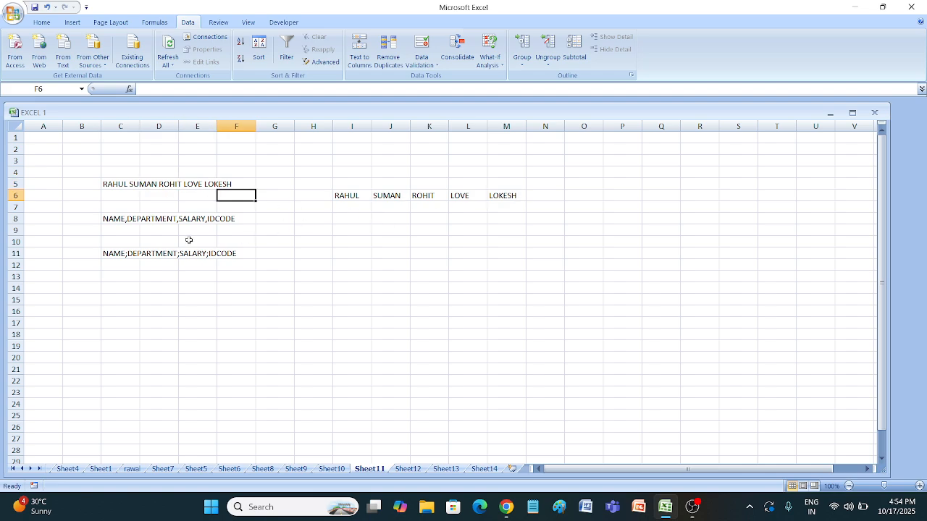
# - Split the text in cell C8 in place with Text to Columns, Delimited by Comma only, in General format
pyautogui.click(120, 217)
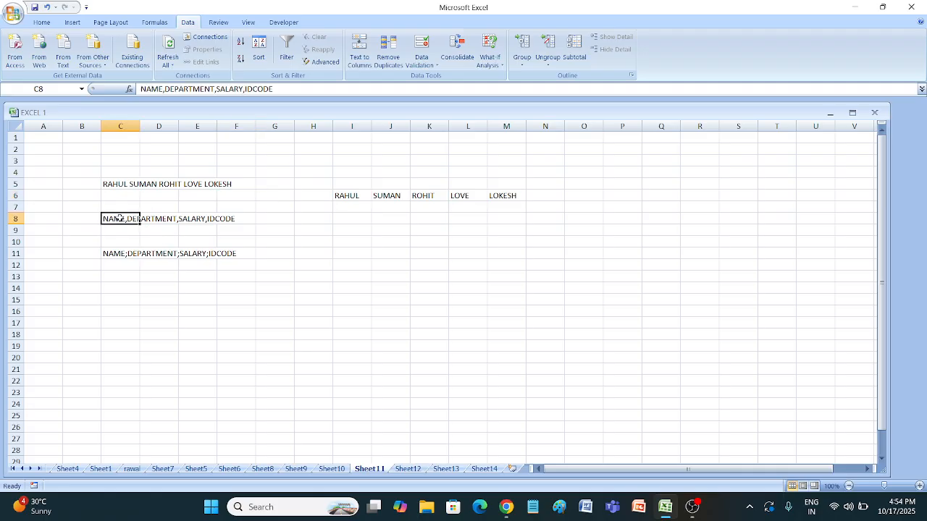
pyautogui.click(364, 62)
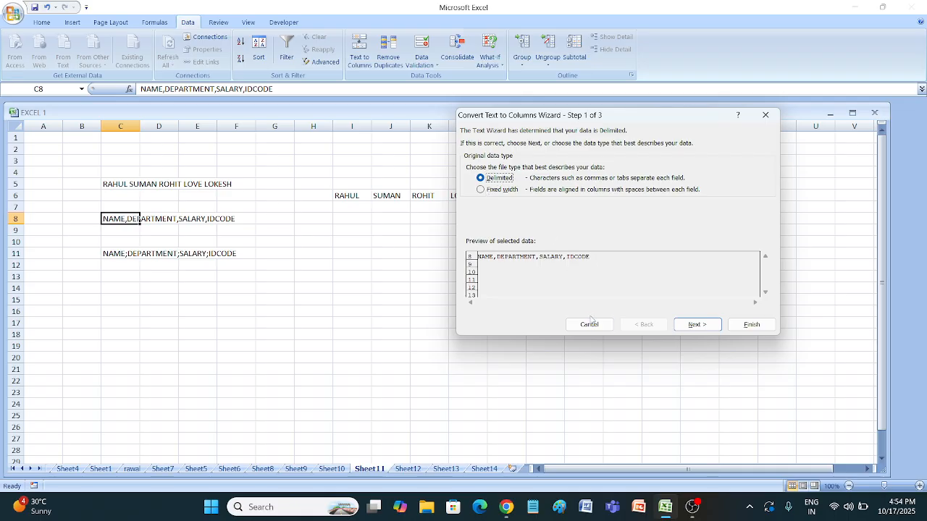
pyautogui.click(697, 324)
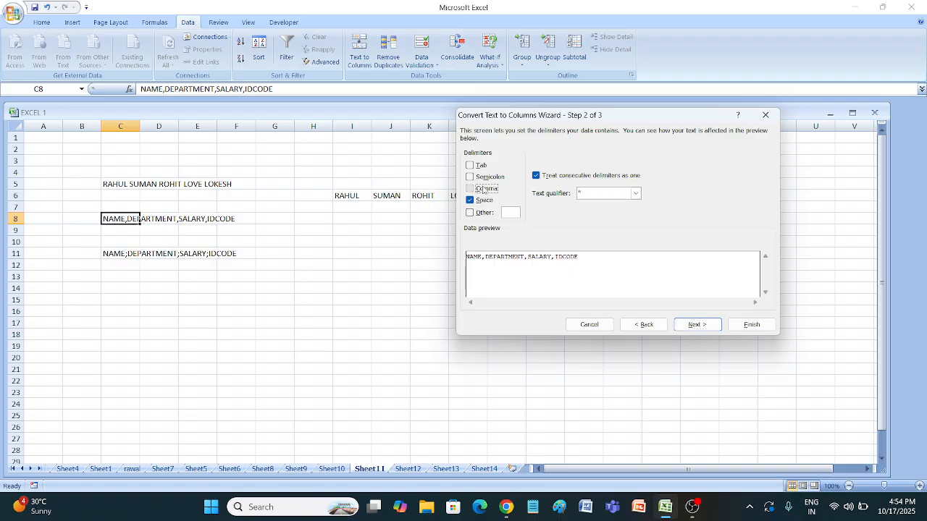
pyautogui.click(485, 188)
pyautogui.click(470, 200)
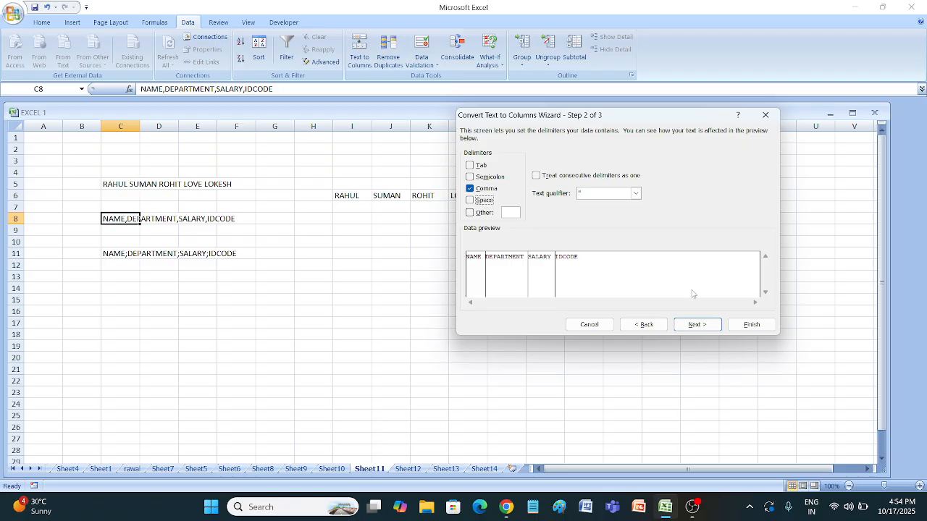
pyautogui.click(700, 325)
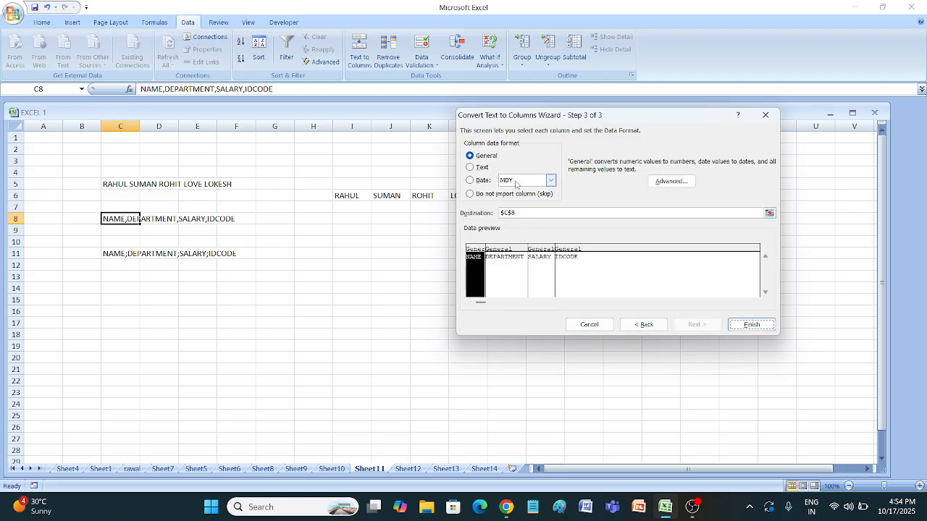
pyautogui.click(734, 320)
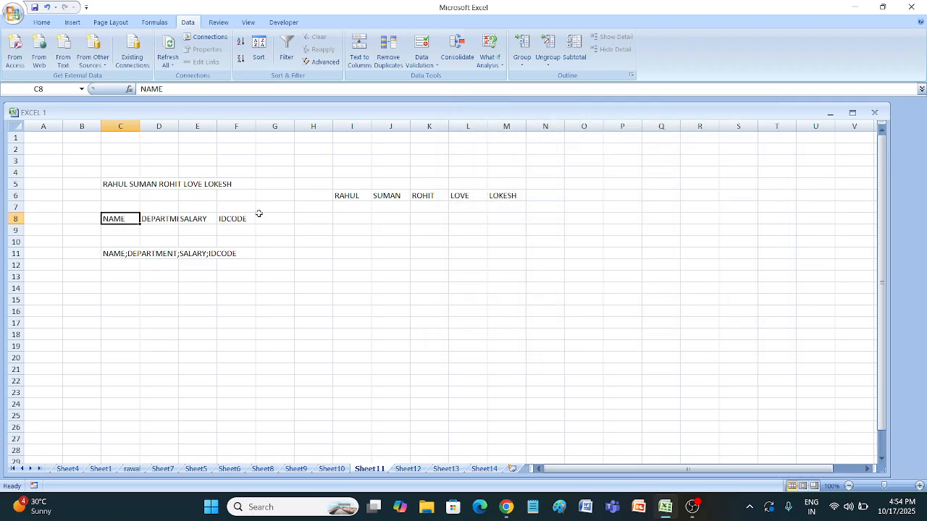
# - Widen column D to fit the DEPARTMENT text in D8 and check the separated entries in E8 and F8
pyautogui.click(154, 221)
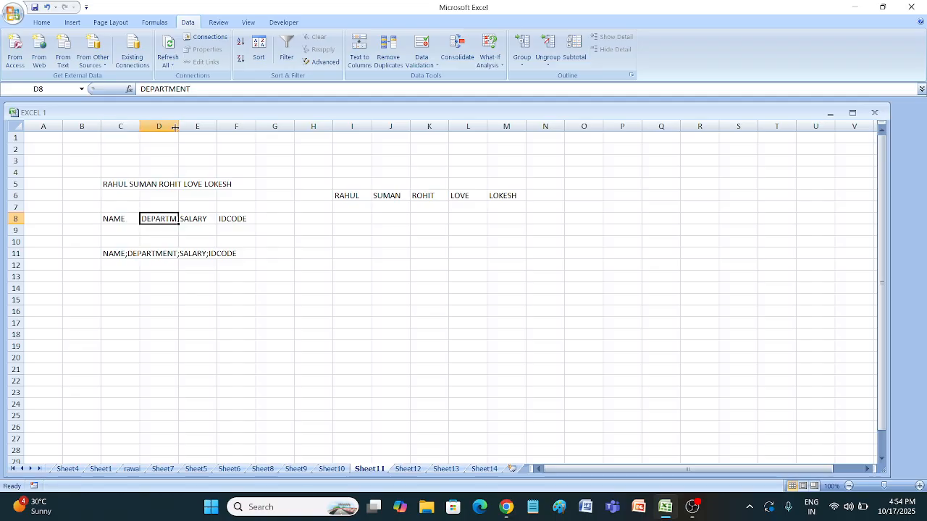
pyautogui.moveTo(179, 130); pyautogui.dragTo(200, 131)
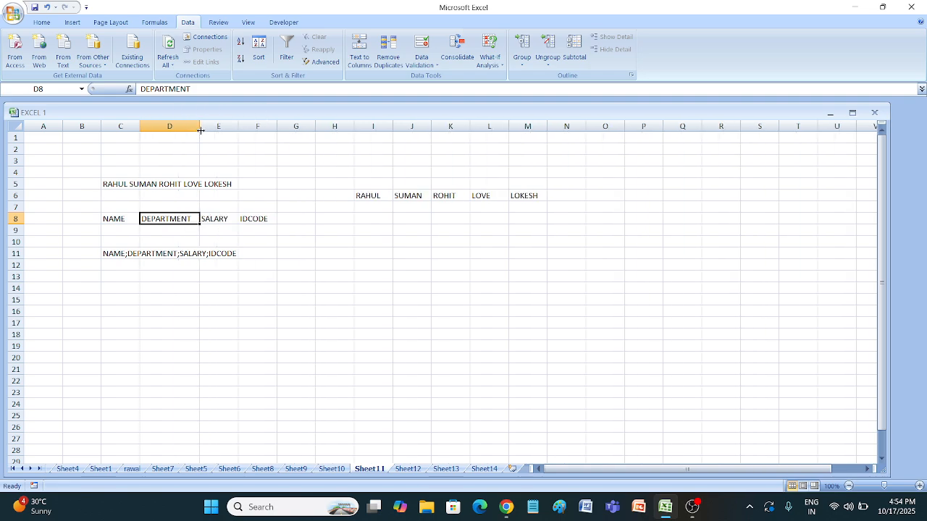
pyautogui.click(223, 219)
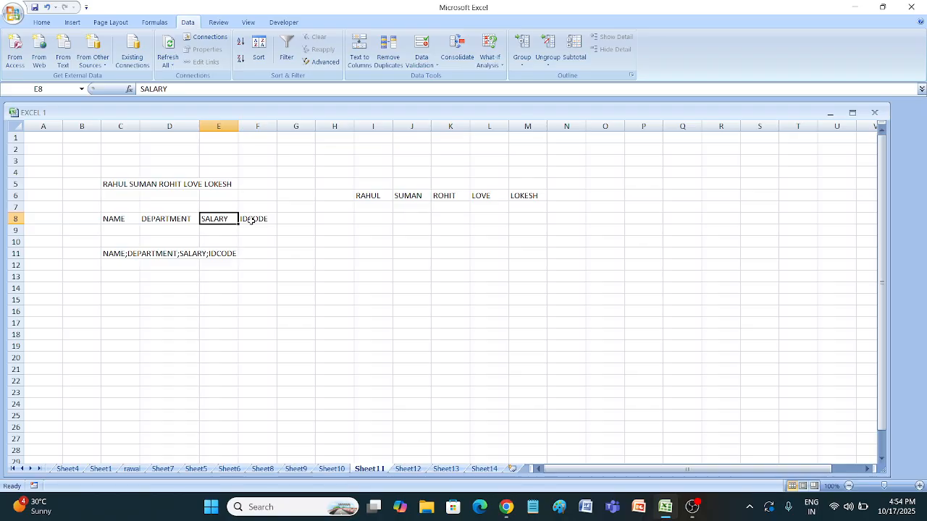
pyautogui.click(252, 220)
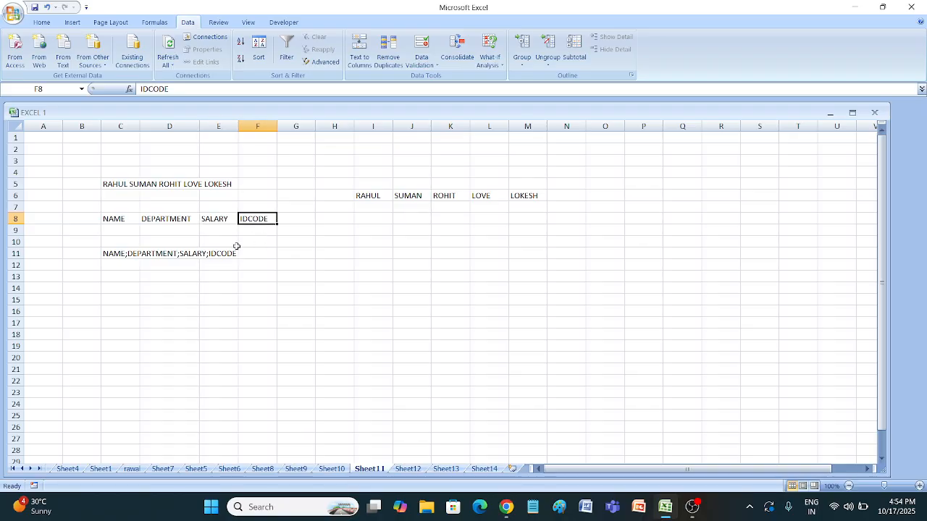
# - Split the text in cell C11 with Text to Columns, Delimited by Semicolon only, keeping C11 as the destination
pyautogui.click(120, 254)
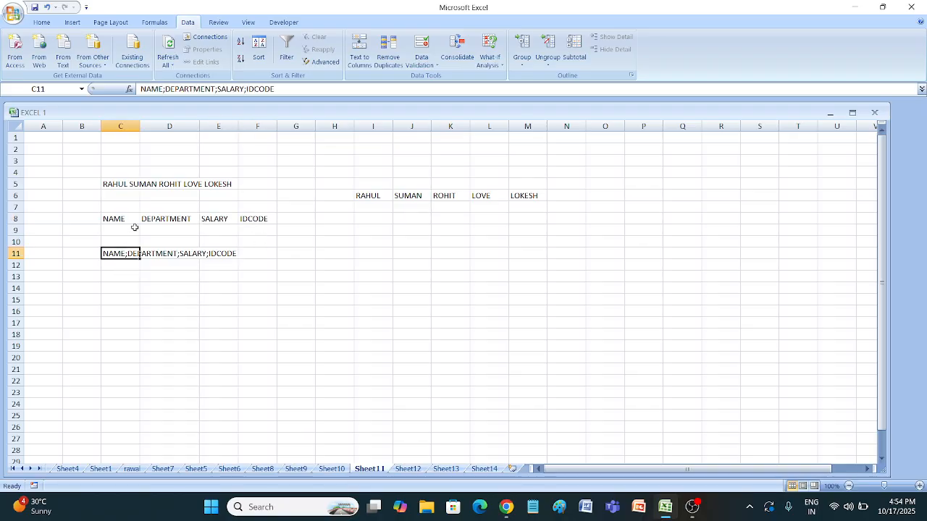
pyautogui.click(365, 66)
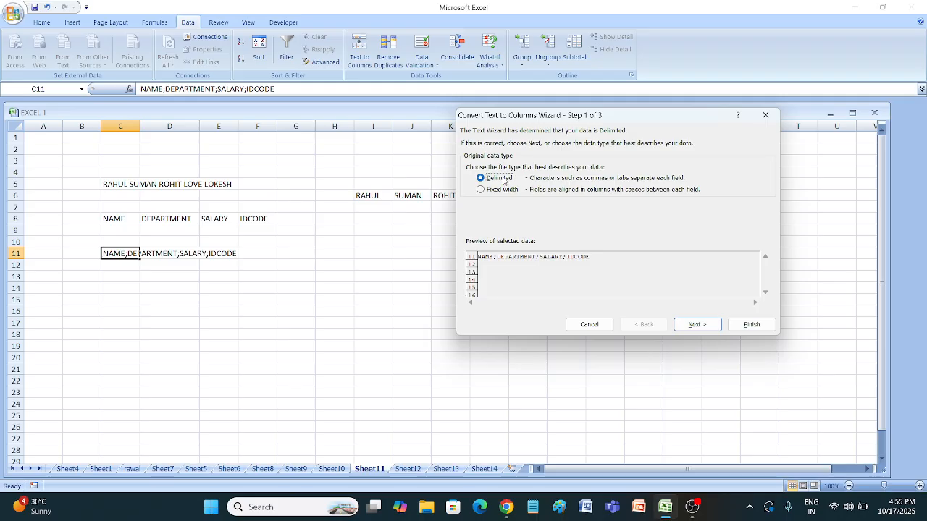
pyautogui.click(694, 325)
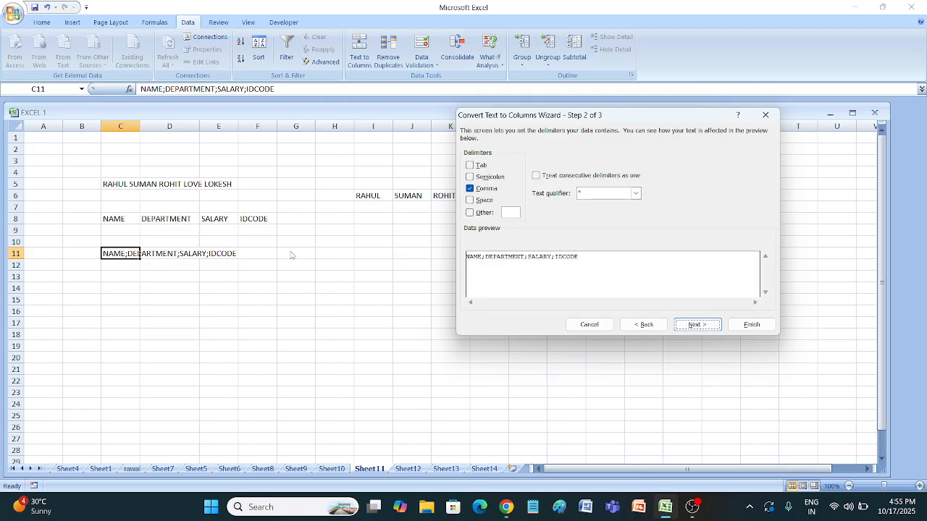
pyautogui.click(481, 178)
pyautogui.click(481, 192)
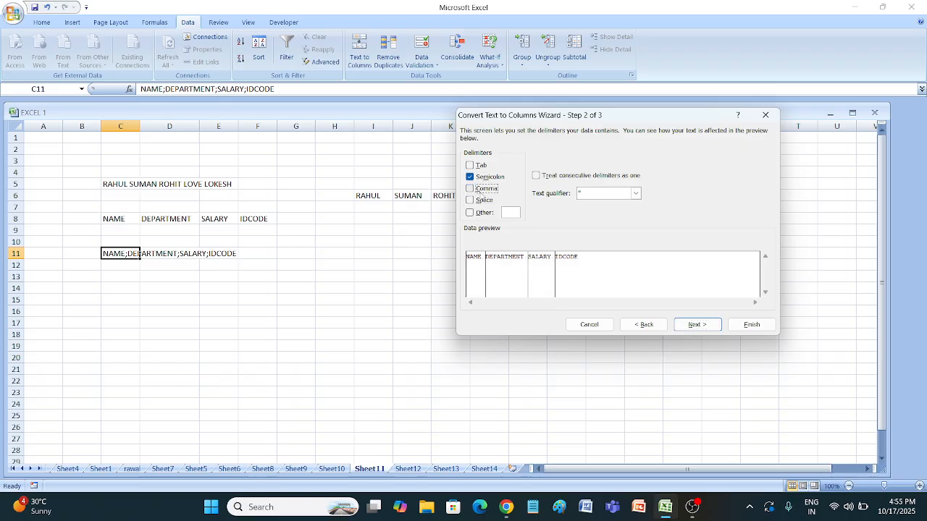
pyautogui.click(699, 324)
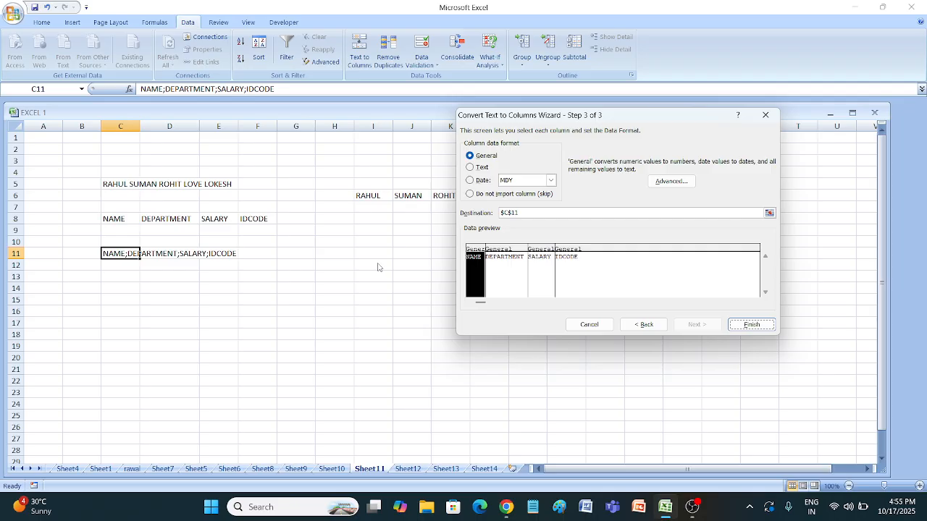
pyautogui.click(548, 213)
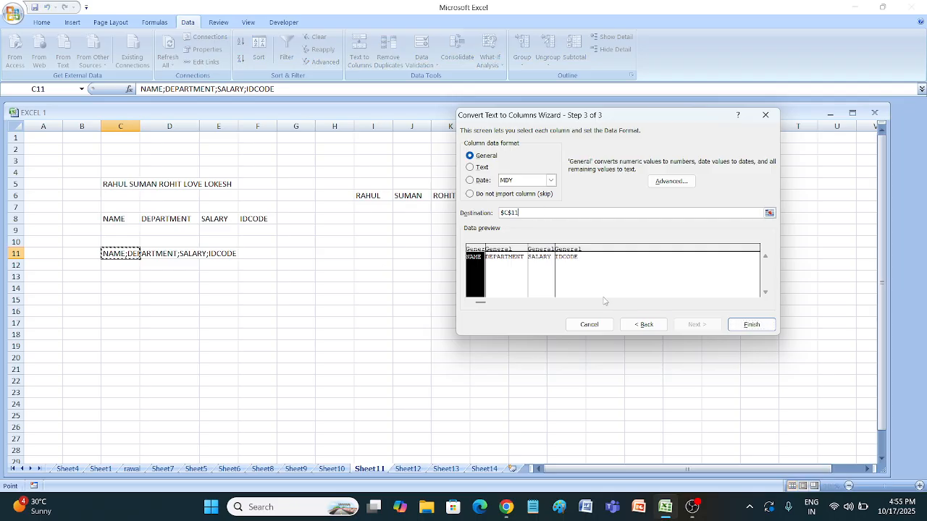
pyautogui.click(753, 325)
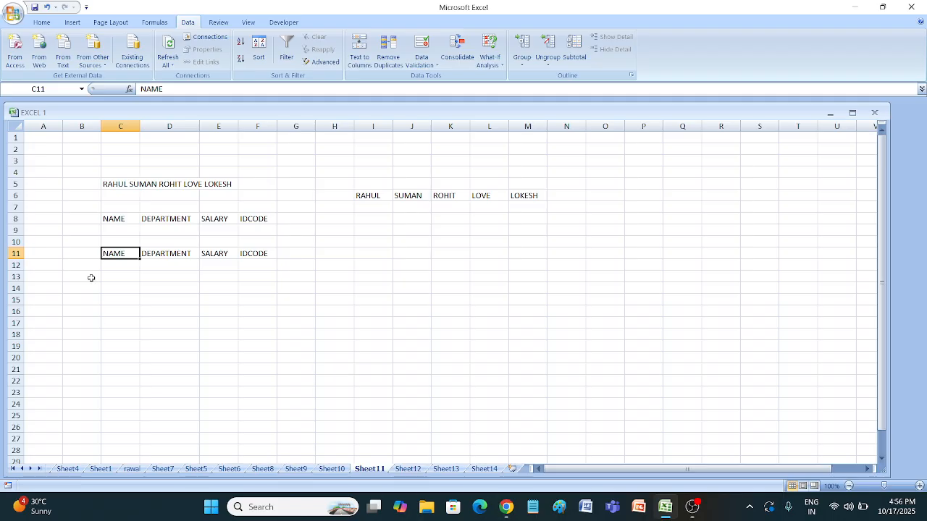
# - Look through the workbook's other worksheets and switch to Sheet1 with the RC COMPANY table
pyautogui.click(328, 470)
pyautogui.click(304, 471)
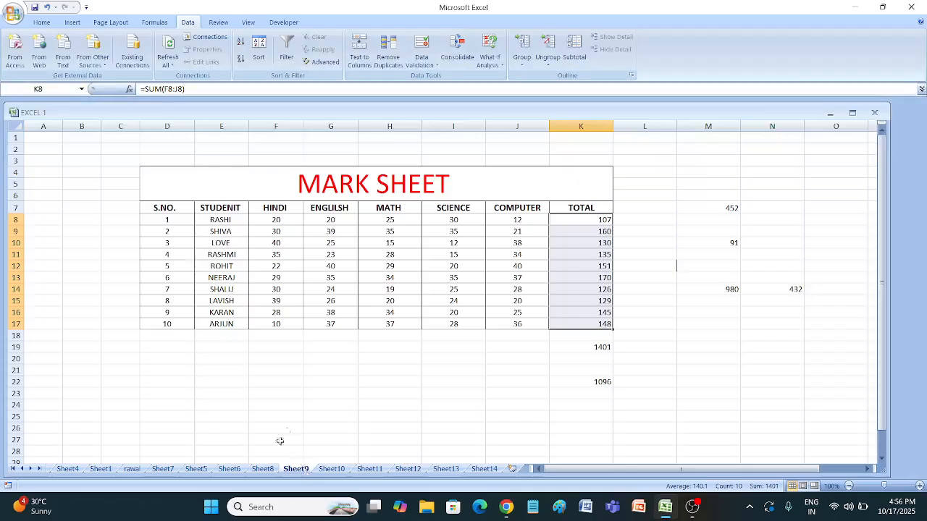
pyautogui.click(266, 470)
pyautogui.click(241, 470)
pyautogui.click(206, 471)
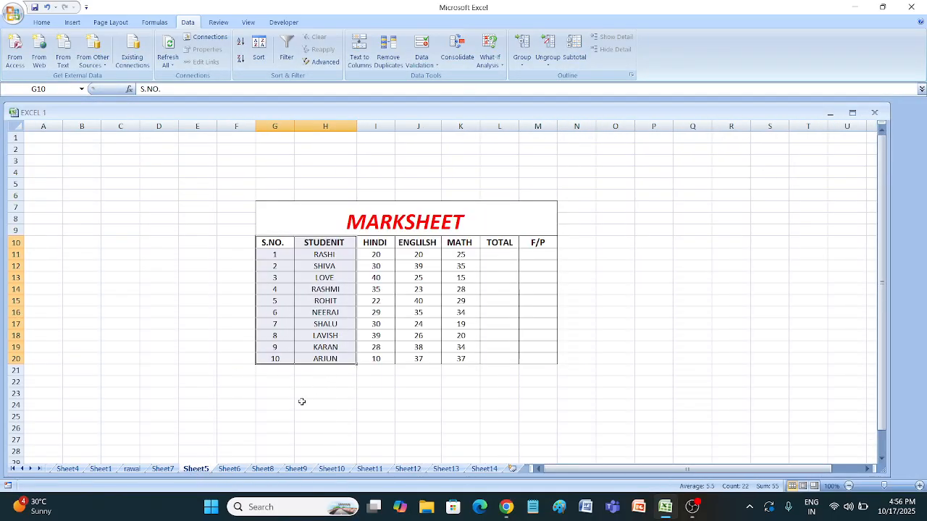
pyautogui.click(163, 469)
pyautogui.click(195, 469)
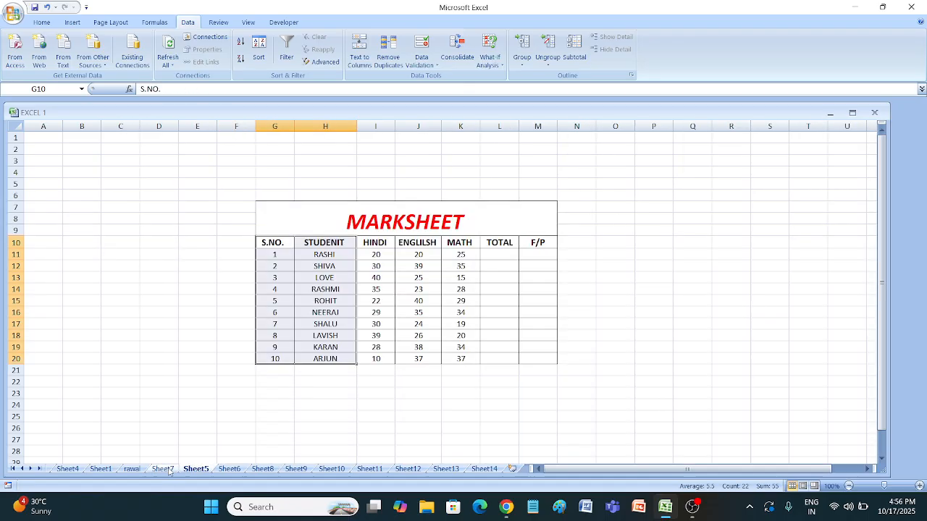
pyautogui.click(100, 469)
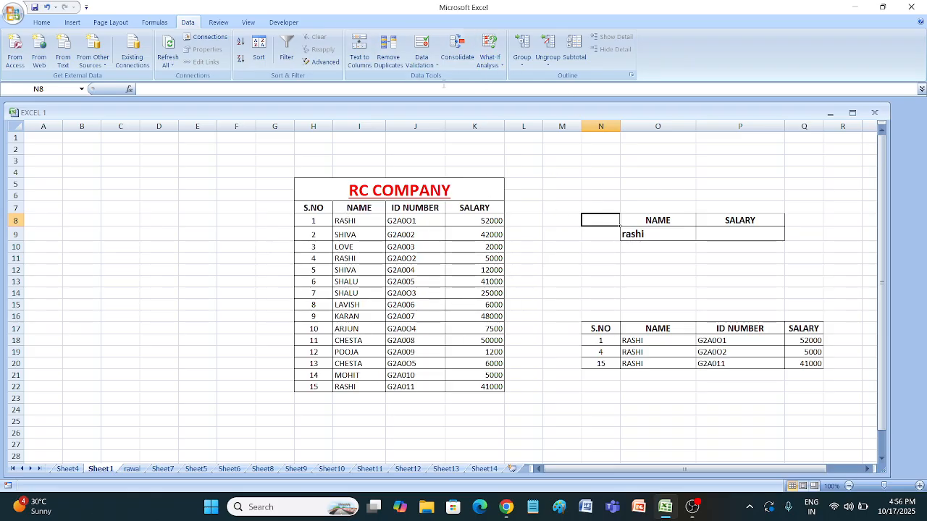
# - Try removing duplicates from the RC COMPANY table H7:K22 based on the NAME column only, and undo the removal
pyautogui.click(386, 50)
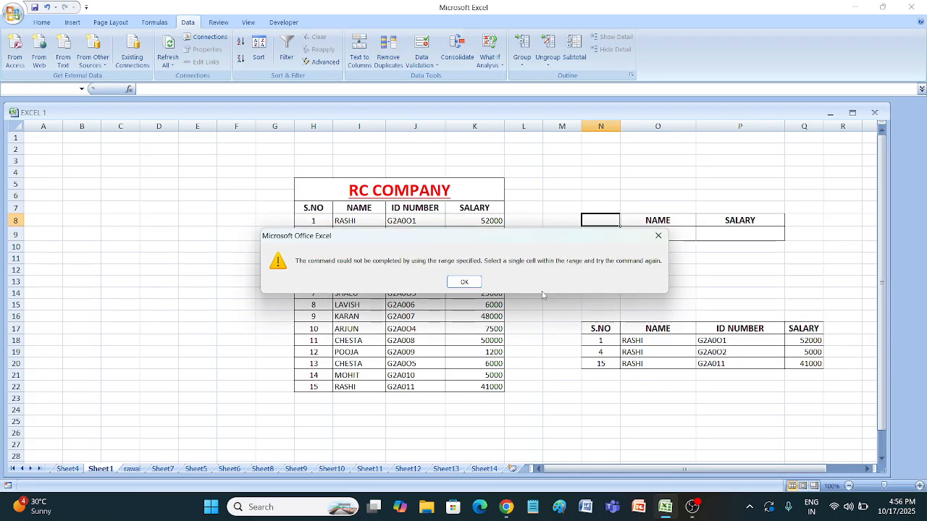
pyautogui.click(658, 235)
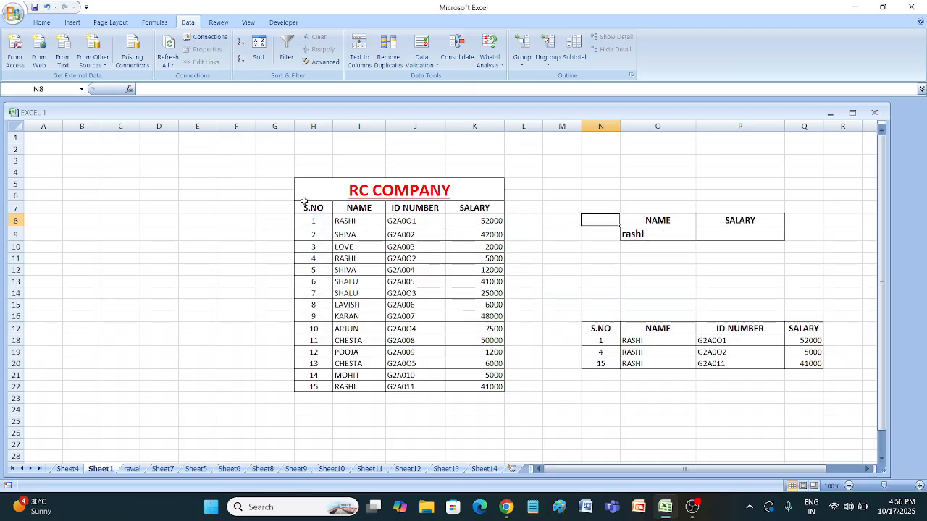
pyautogui.moveTo(313, 209); pyautogui.dragTo(483, 388)
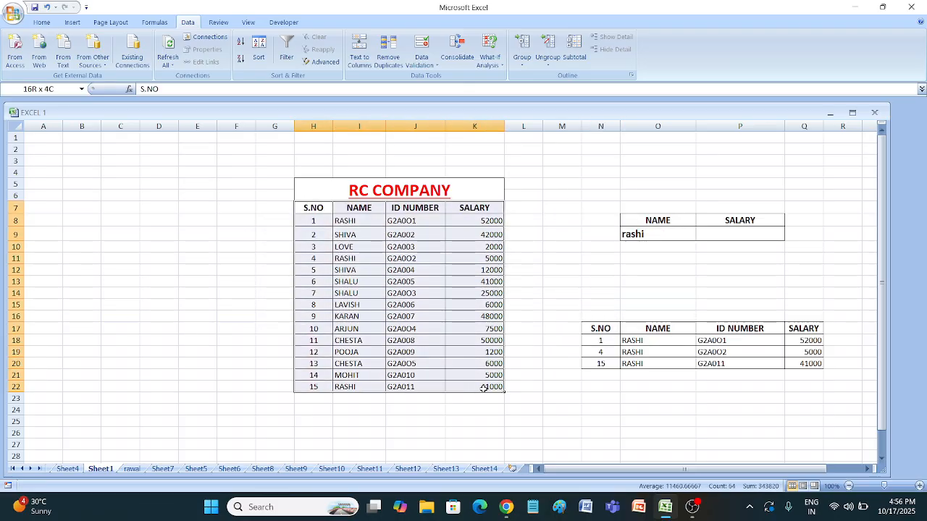
pyautogui.click(388, 62)
pyautogui.moveTo(616, 145); pyautogui.dragTo(659, 110)
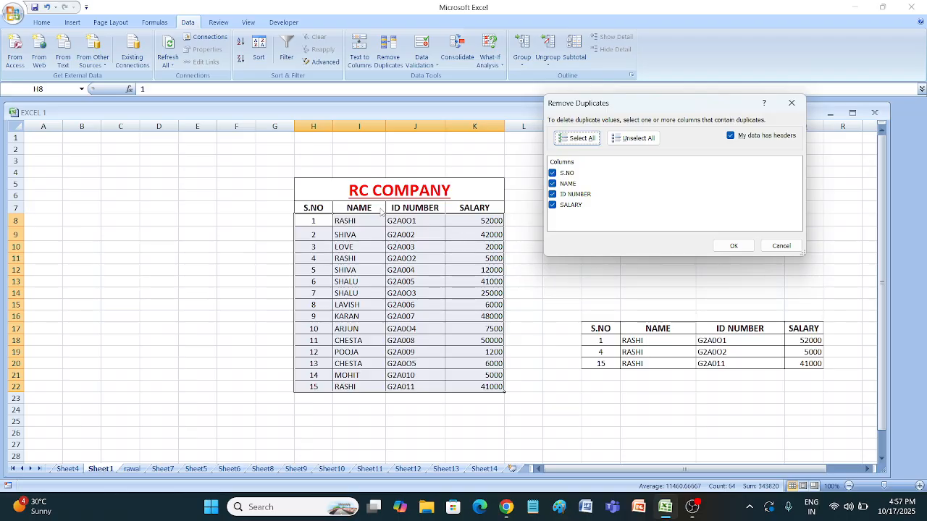
pyautogui.click(552, 173)
pyautogui.click(553, 194)
pyautogui.click(553, 205)
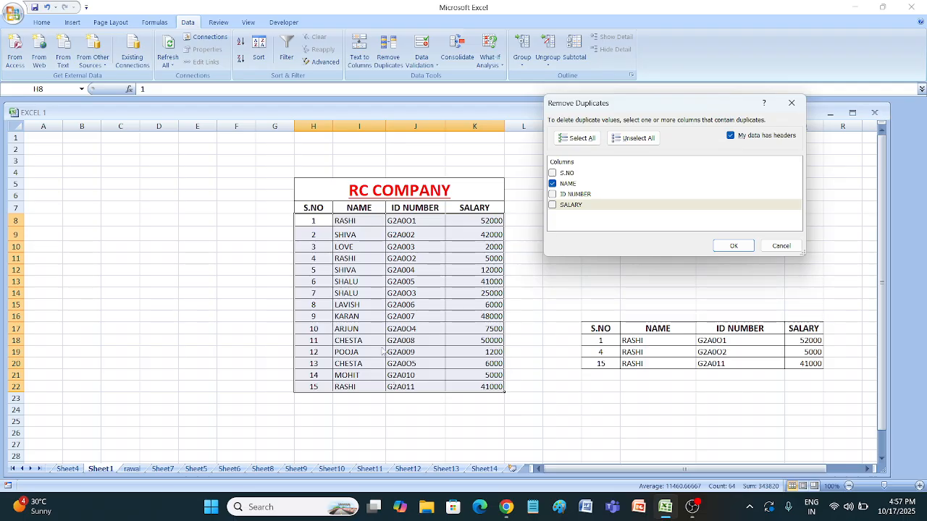
pyautogui.click(718, 247)
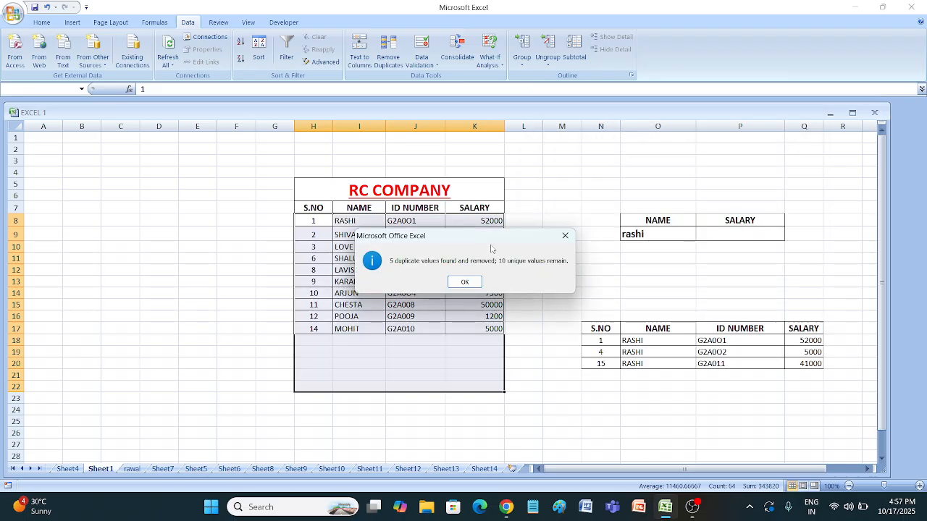
pyautogui.click(464, 282)
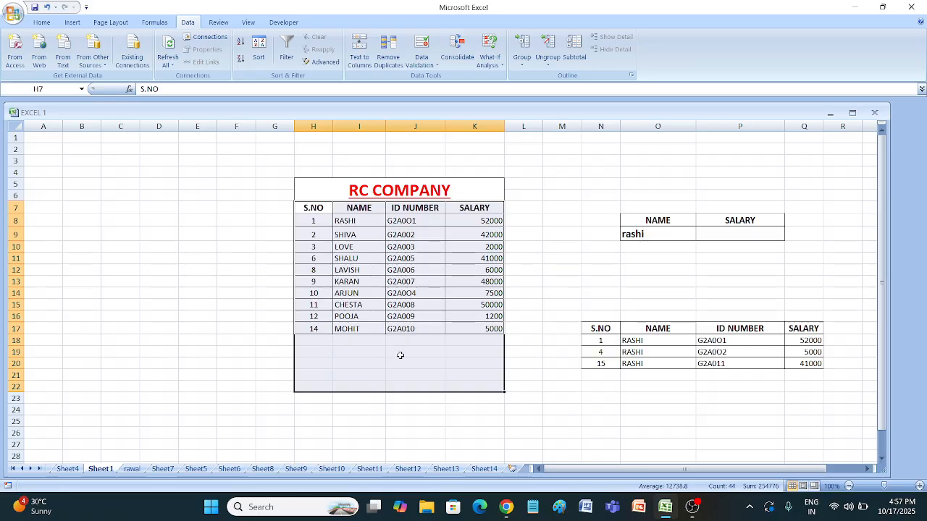
pyautogui.hotkey('ctrl', 'z')
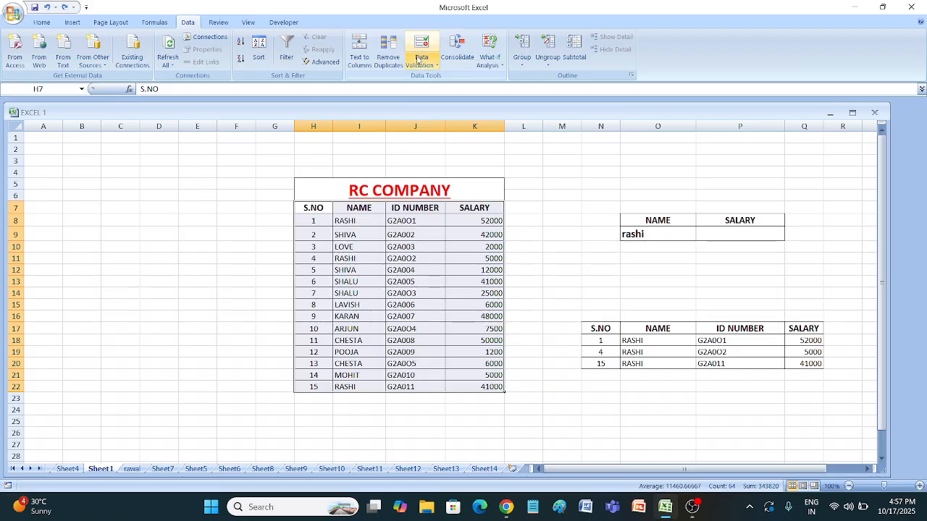
# - Try removing duplicates from the RC COMPANY table based on the SALARY column only, and undo the removal
pyautogui.click(388, 52)
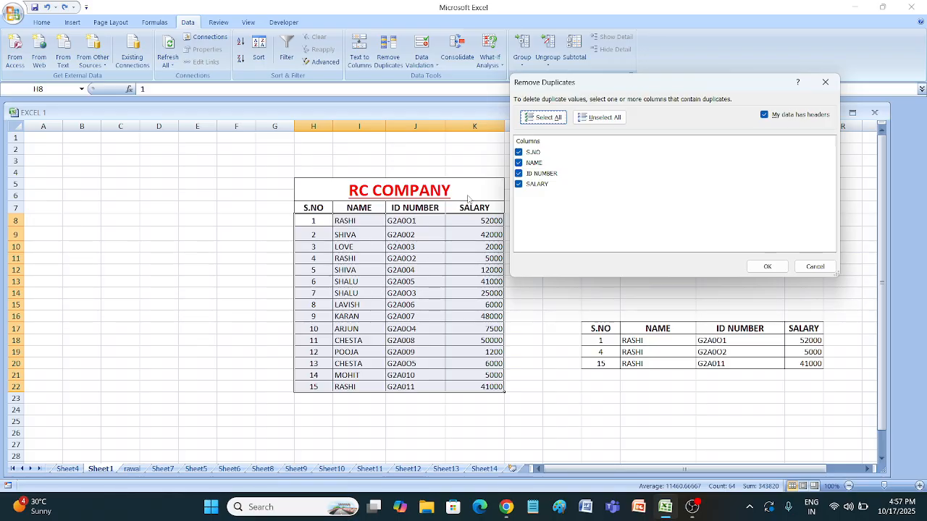
pyautogui.click(518, 184)
pyautogui.click(518, 185)
pyautogui.click(518, 174)
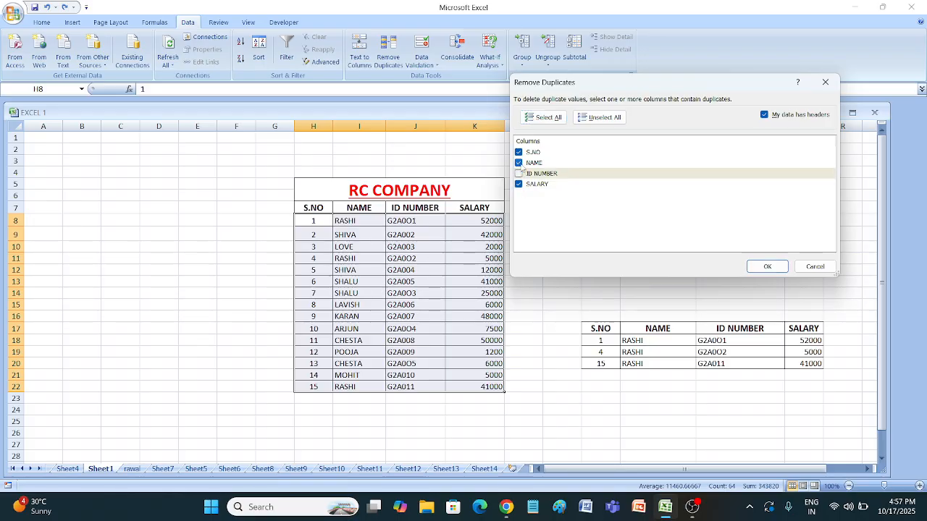
pyautogui.click(518, 163)
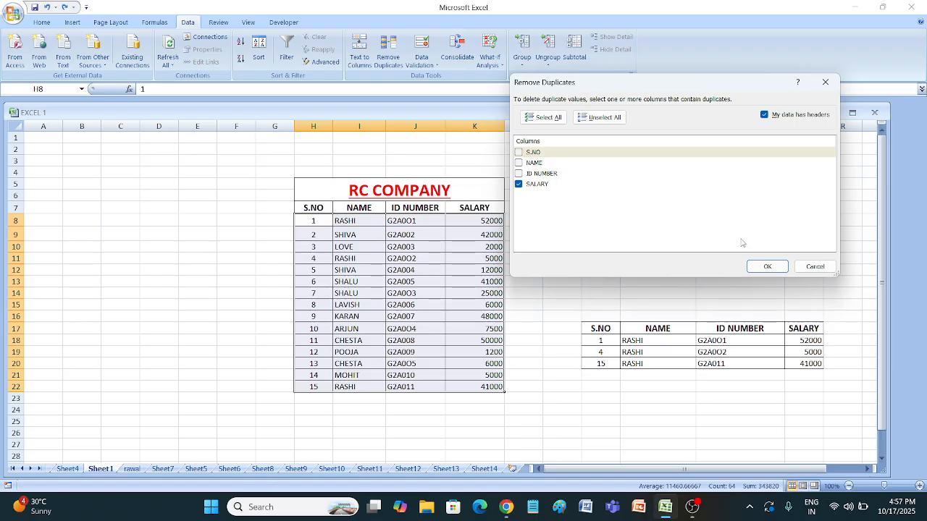
pyautogui.click(768, 267)
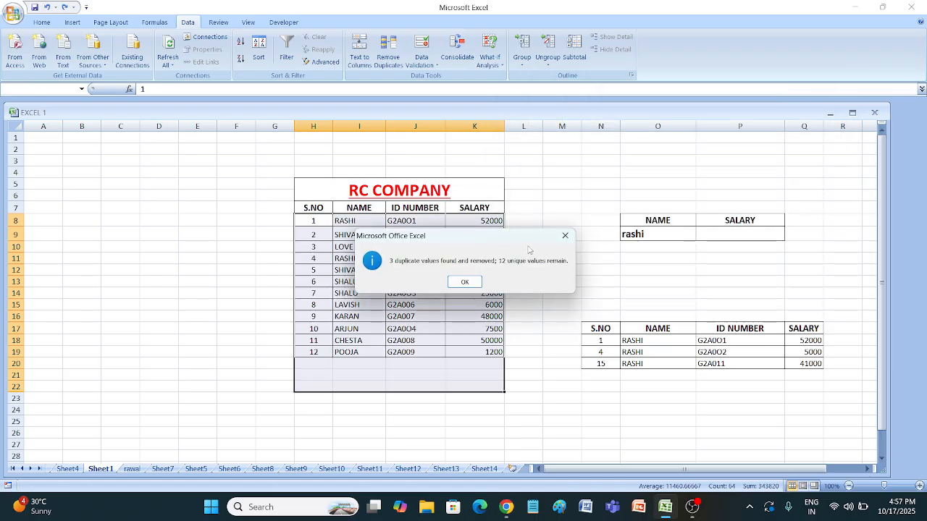
pyautogui.click(464, 281)
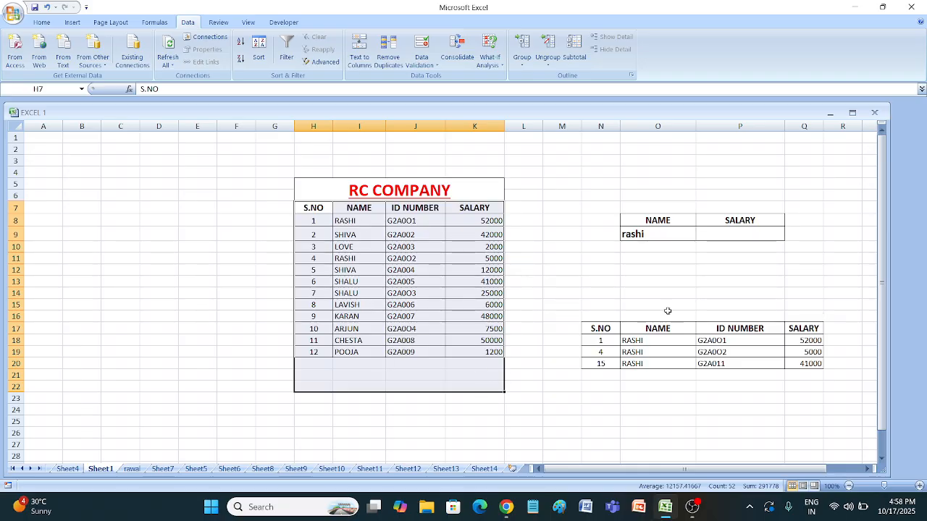
pyautogui.hotkey('ctrl', 'z')
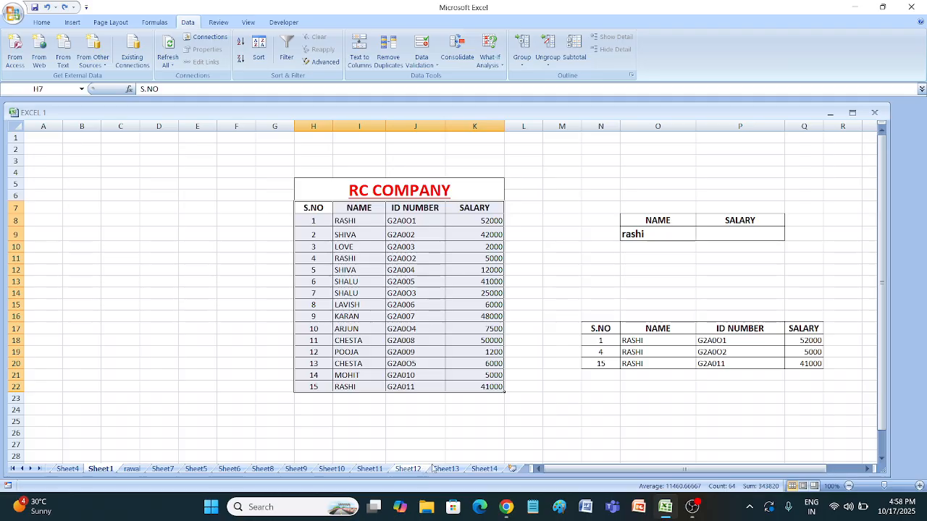
# - Look through the other worksheets, switch to Sheet10 with the student attendance table, and widen column D to fit its heading
pyautogui.click(454, 469)
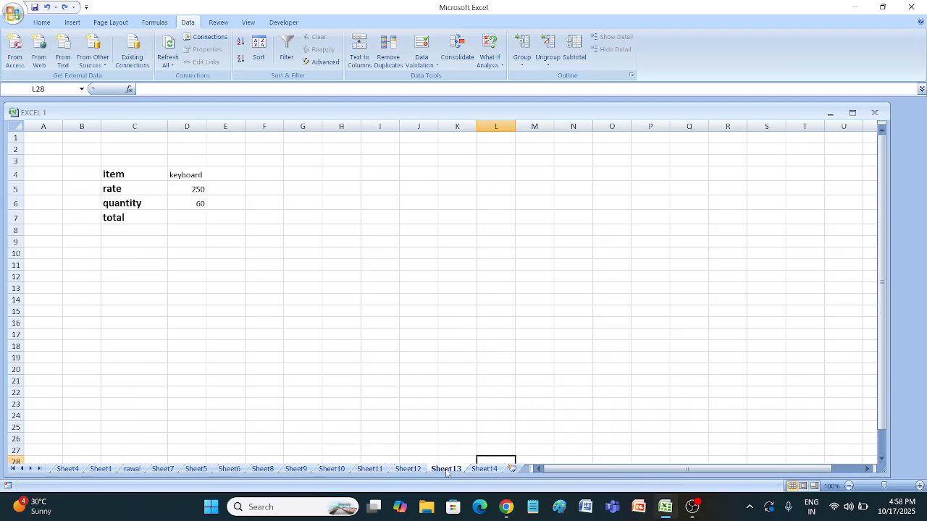
pyautogui.click(487, 470)
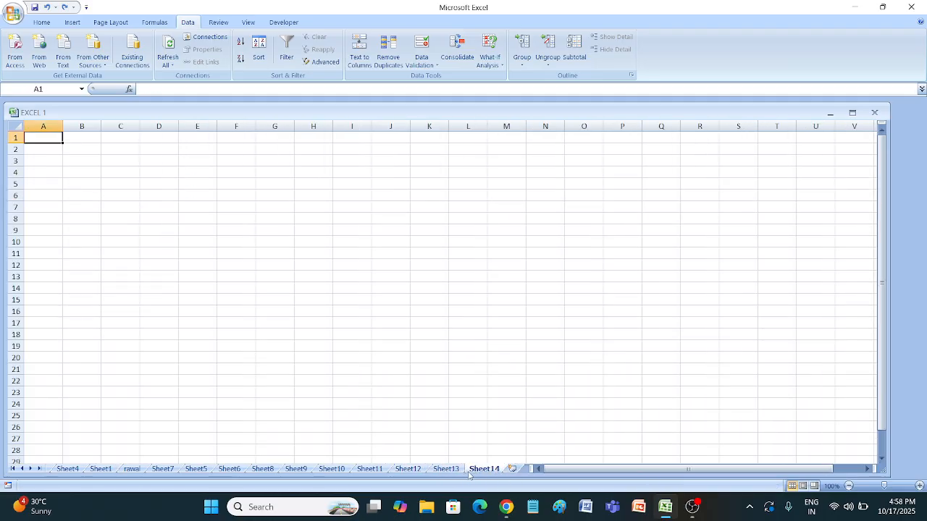
pyautogui.click(418, 470)
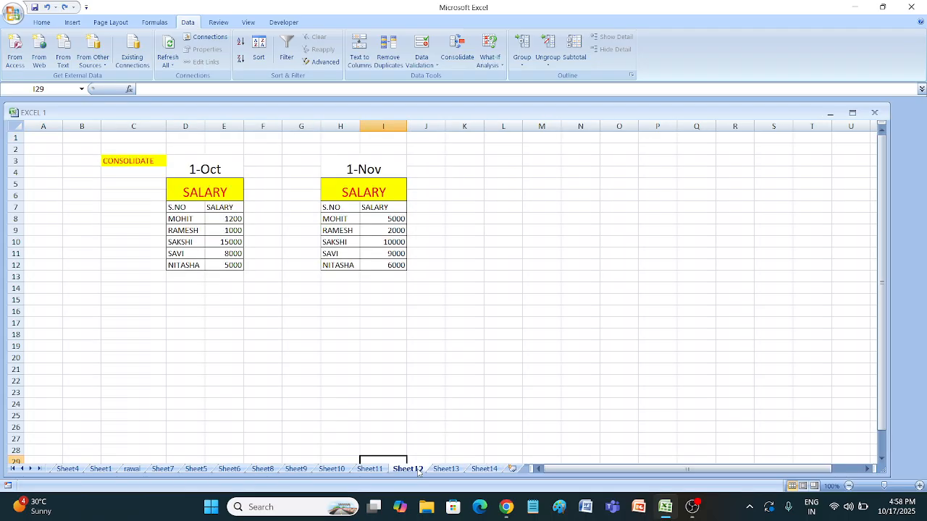
pyautogui.click(376, 471)
pyautogui.click(442, 469)
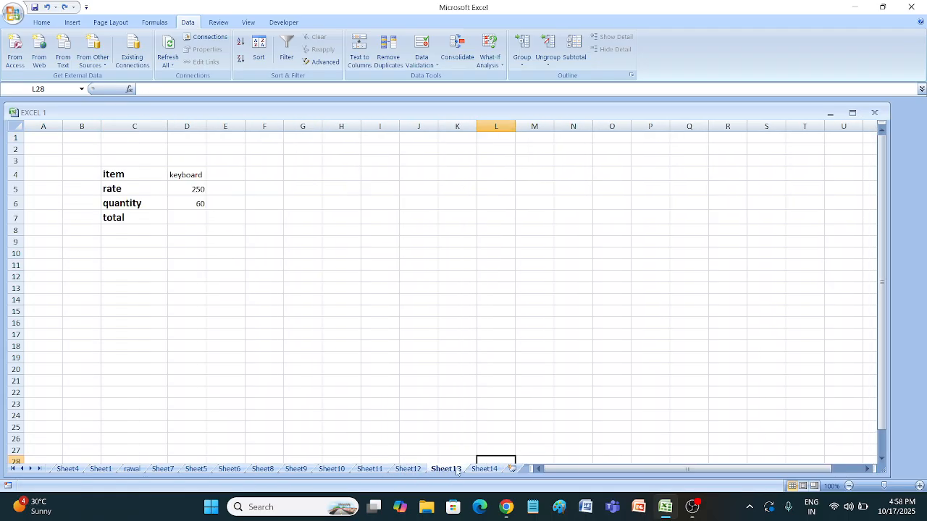
pyautogui.click(486, 471)
pyautogui.click(430, 470)
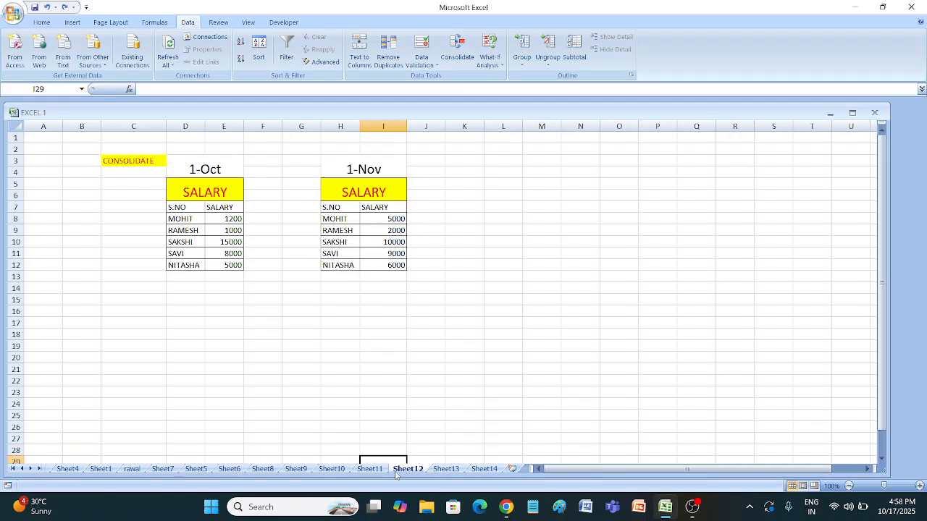
pyautogui.click(369, 469)
pyautogui.click(333, 470)
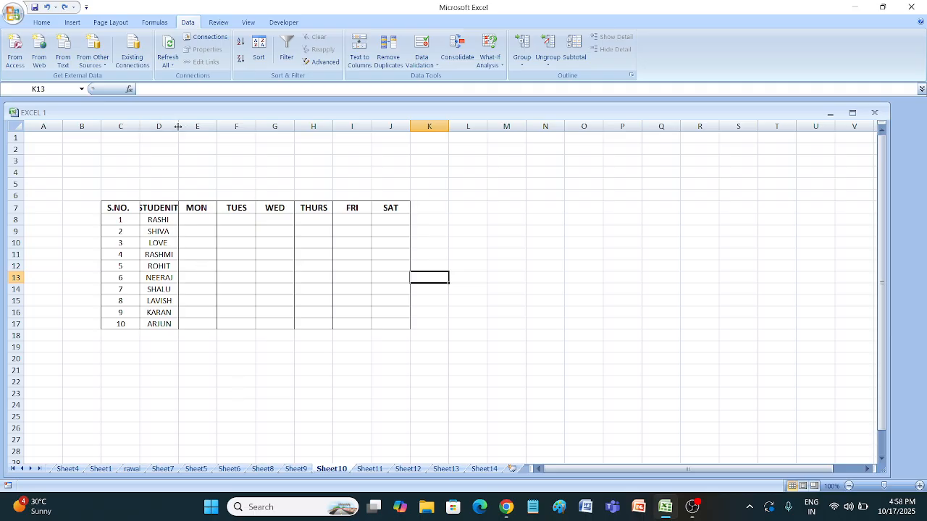
pyautogui.moveTo(178, 126); pyautogui.dragTo(181, 123)
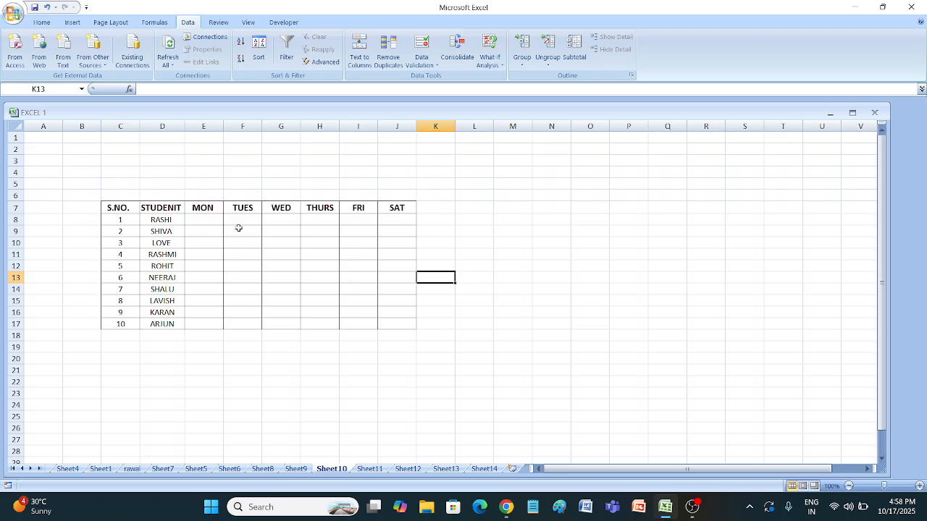
# - Start a data validation rule for the attendance cells E8:J17 that allows only a List
pyautogui.click(426, 65)
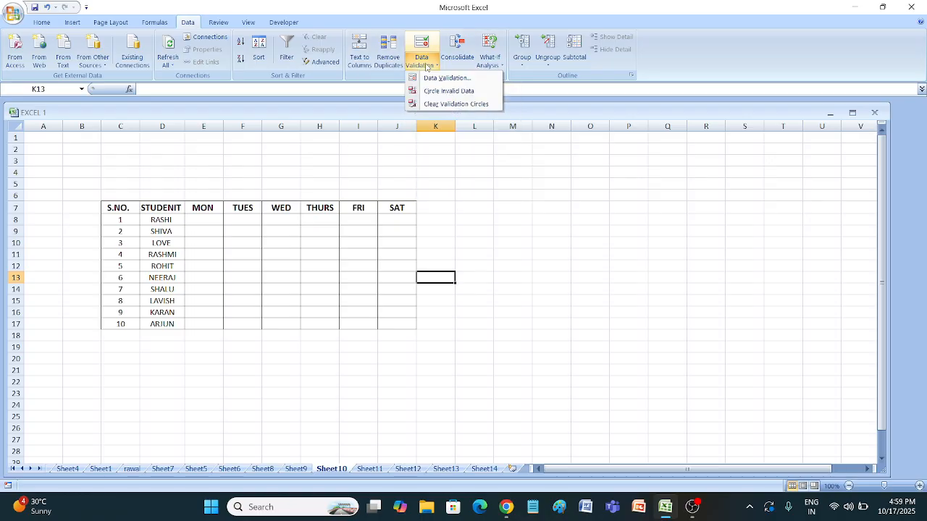
pyautogui.click(253, 207)
pyautogui.moveTo(204, 221); pyautogui.dragTo(407, 325)
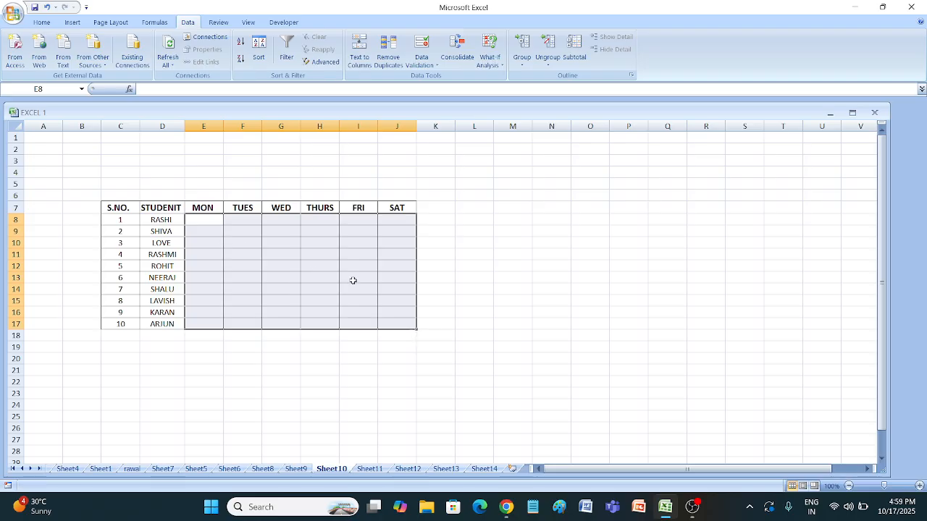
pyautogui.click(421, 65)
pyautogui.click(438, 78)
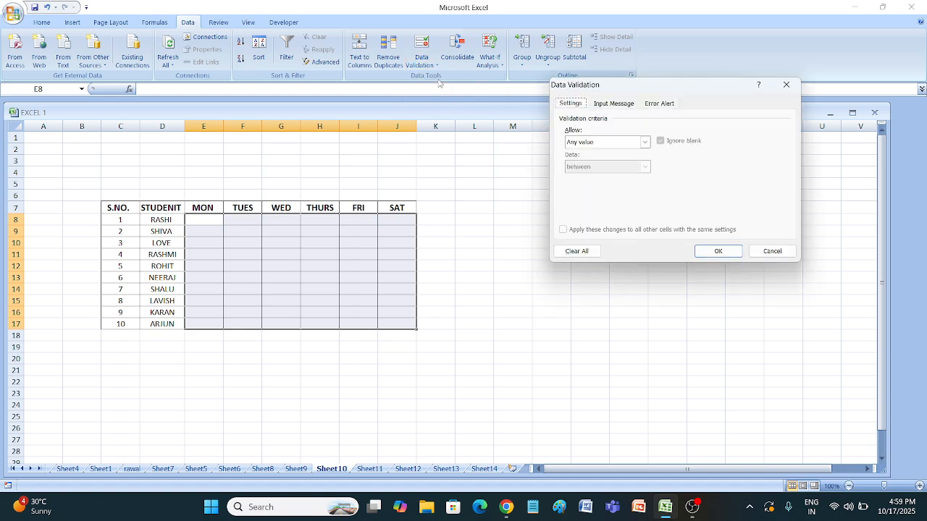
pyautogui.moveTo(653, 93); pyautogui.dragTo(528, 79)
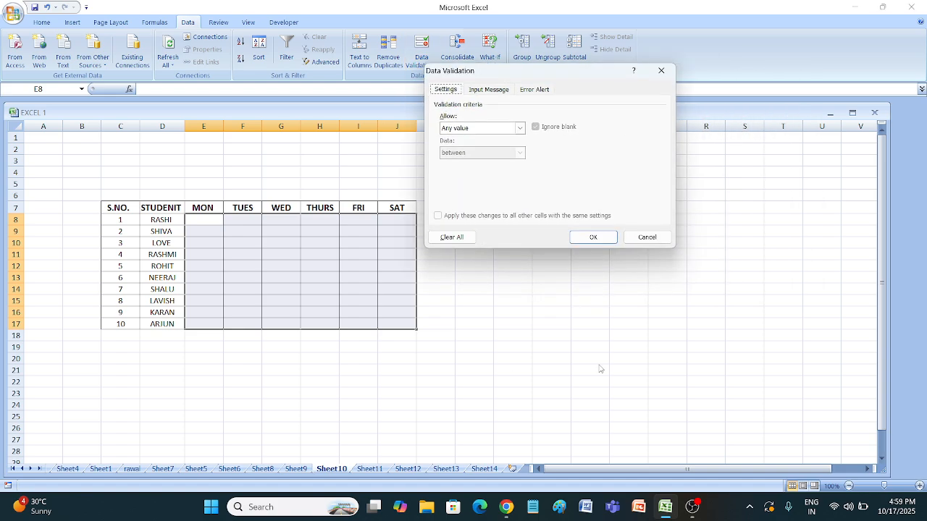
pyautogui.click(518, 129)
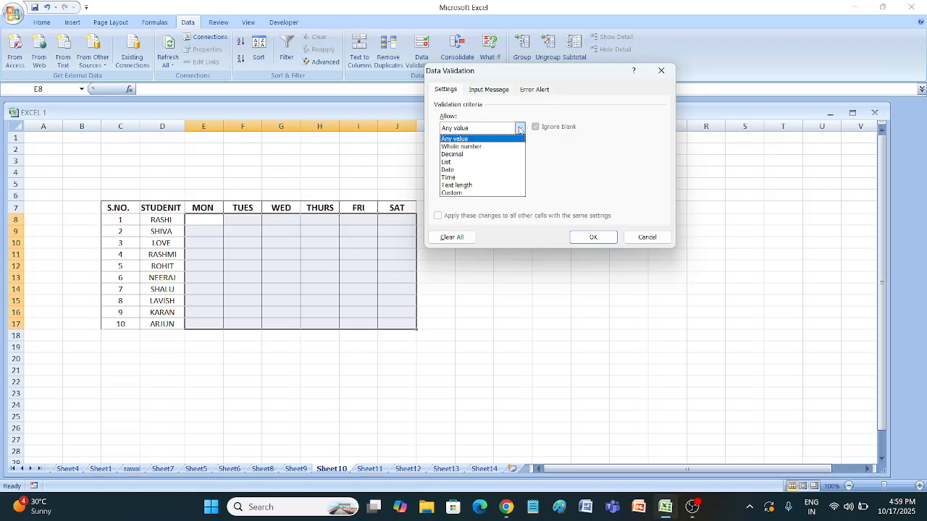
pyautogui.click(465, 163)
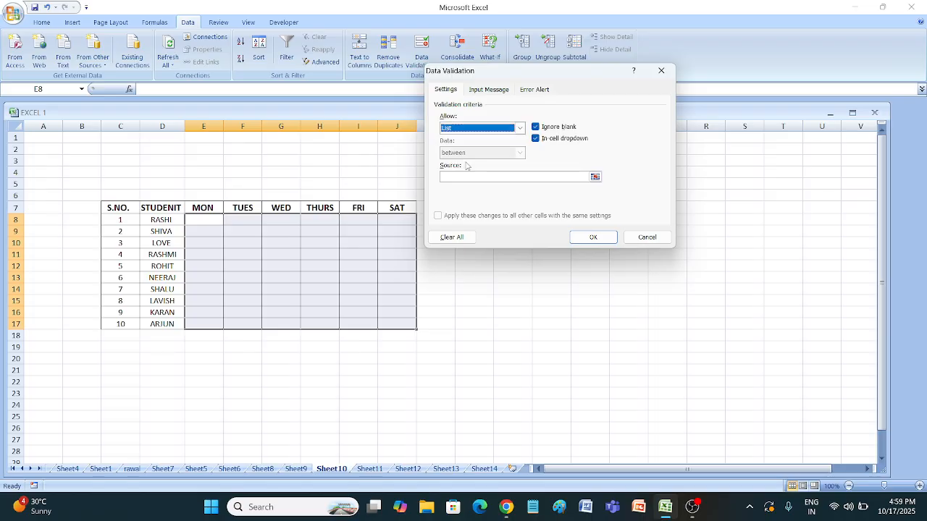
# - Set the validation list's source to A,P and apply the rule
pyautogui.click(489, 175)
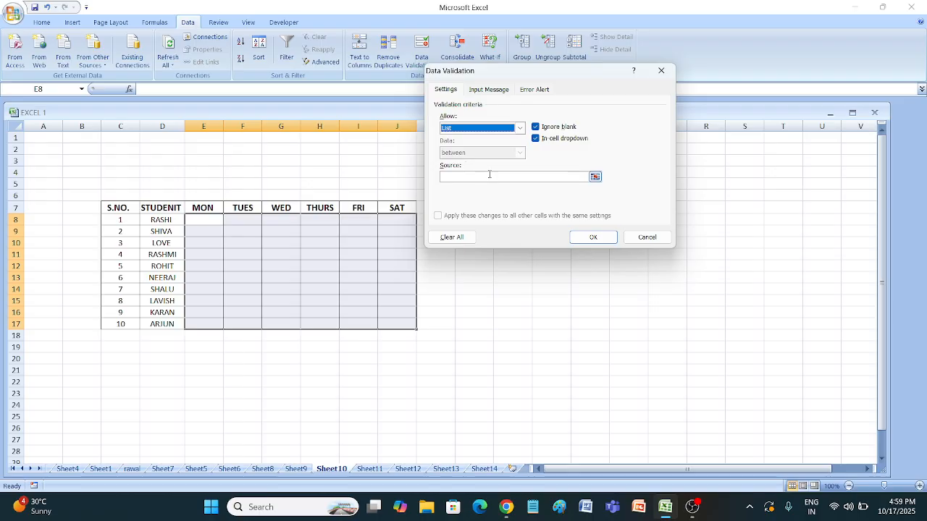
pyautogui.click(486, 181)
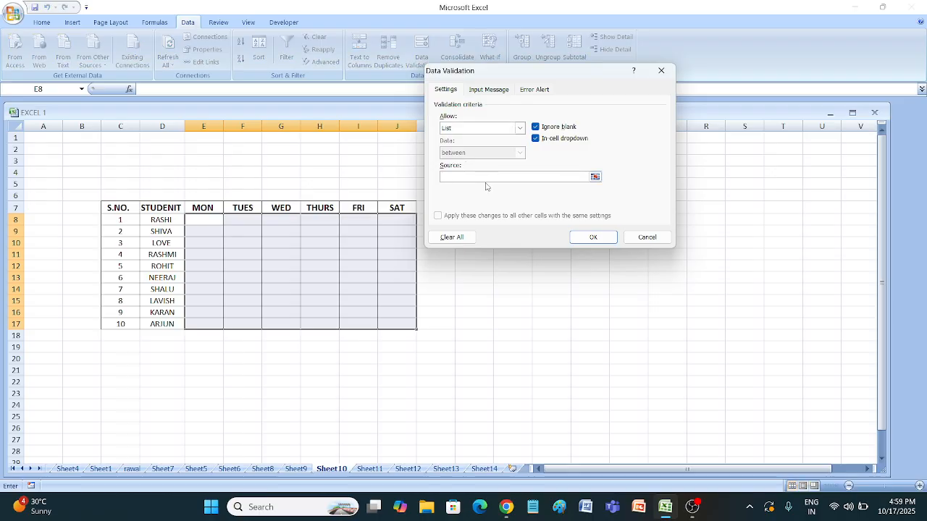
pyautogui.write('a')
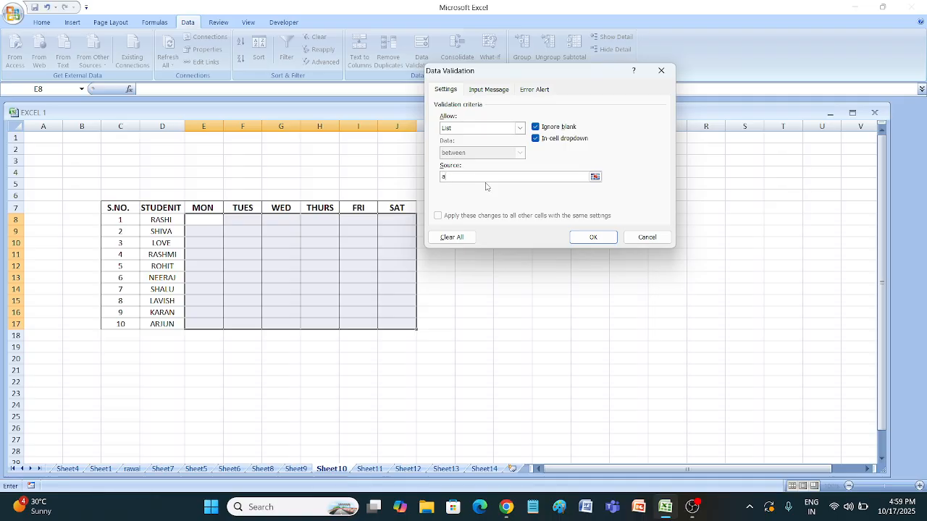
pyautogui.write(',p')
pyautogui.write(',P')
pyautogui.click(593, 237)
# - Check several attendance cells across the TUES to FRI columns for the validation dropdown
pyautogui.click(250, 241)
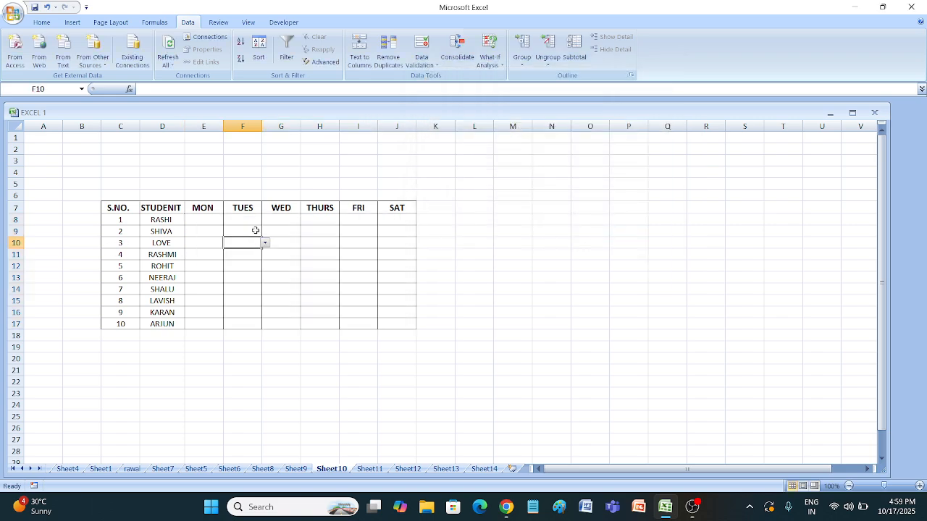
pyautogui.click(255, 230)
pyautogui.click(281, 222)
pyautogui.click(296, 241)
pyautogui.click(343, 243)
pyautogui.click(343, 268)
pyautogui.click(311, 246)
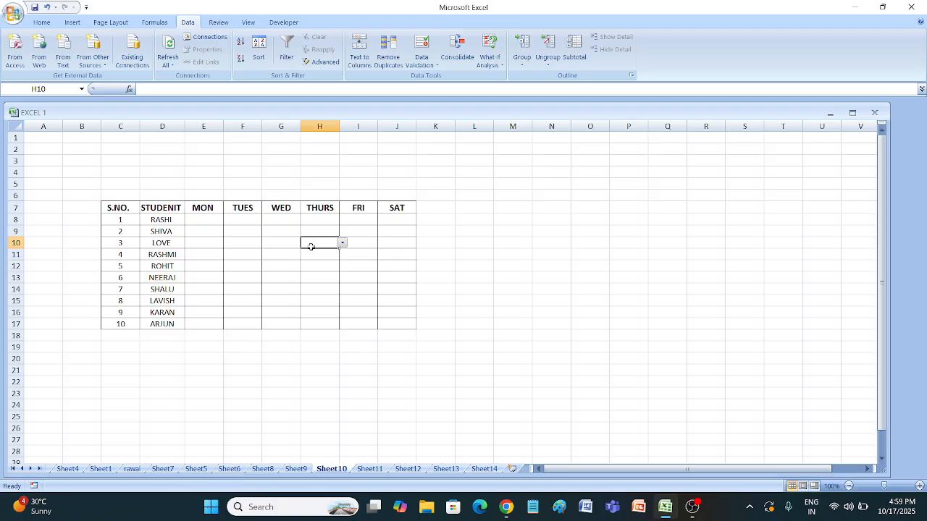
# - Mark the first student's attendance from the dropdowns as A for MON, P for TUES and A for WED
pyautogui.click(204, 219)
pyautogui.click(226, 219)
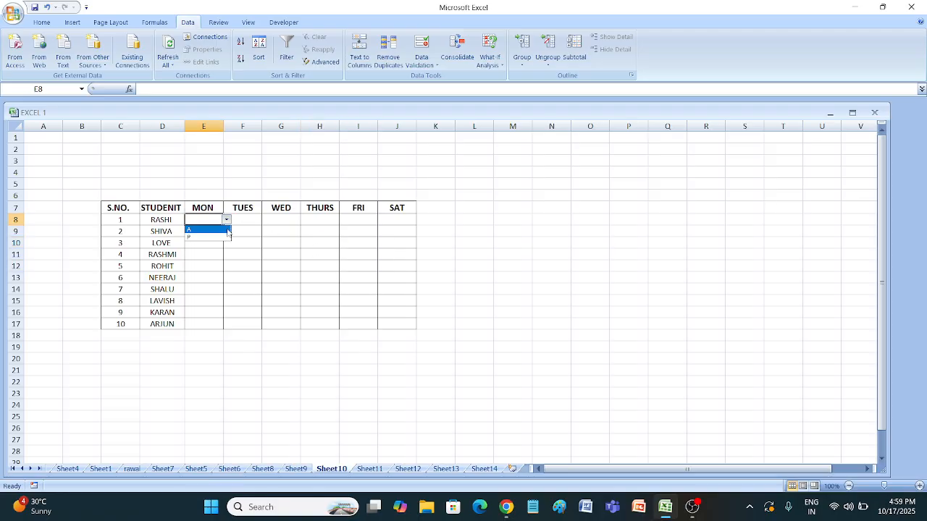
pyautogui.click(228, 231)
pyautogui.click(250, 221)
pyautogui.click(265, 219)
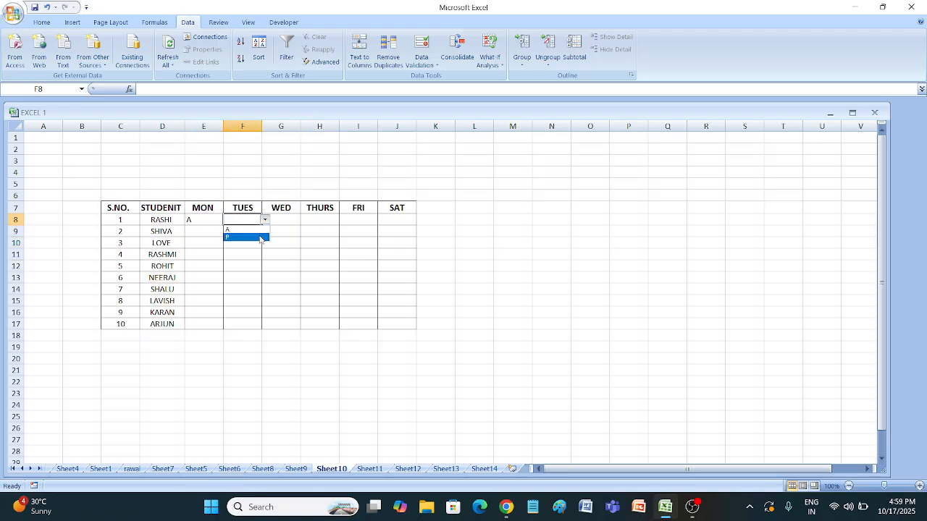
pyautogui.click(260, 239)
pyautogui.click(284, 221)
pyautogui.click(304, 220)
pyautogui.click(297, 231)
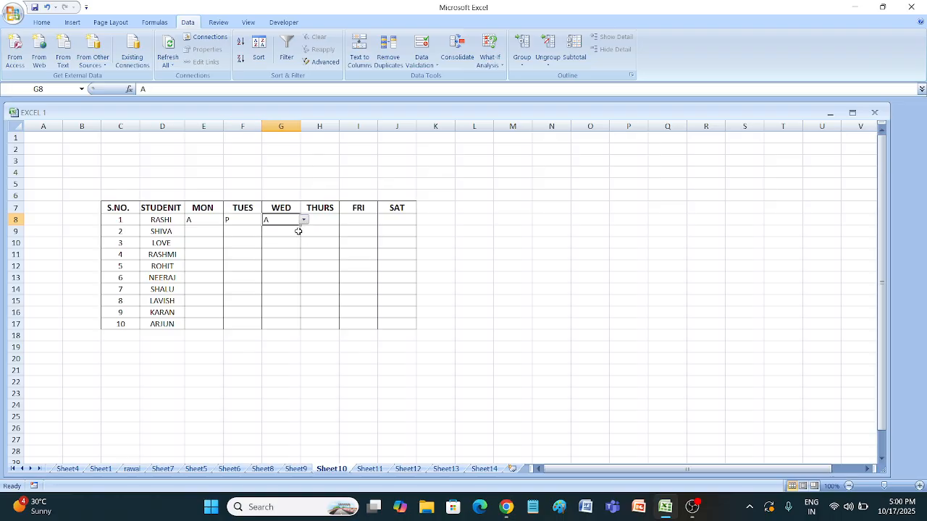
# - Mark the first student's attendance as P for THURS and A for FRI, leaving SAT blank
pyautogui.click(321, 220)
pyautogui.click(341, 220)
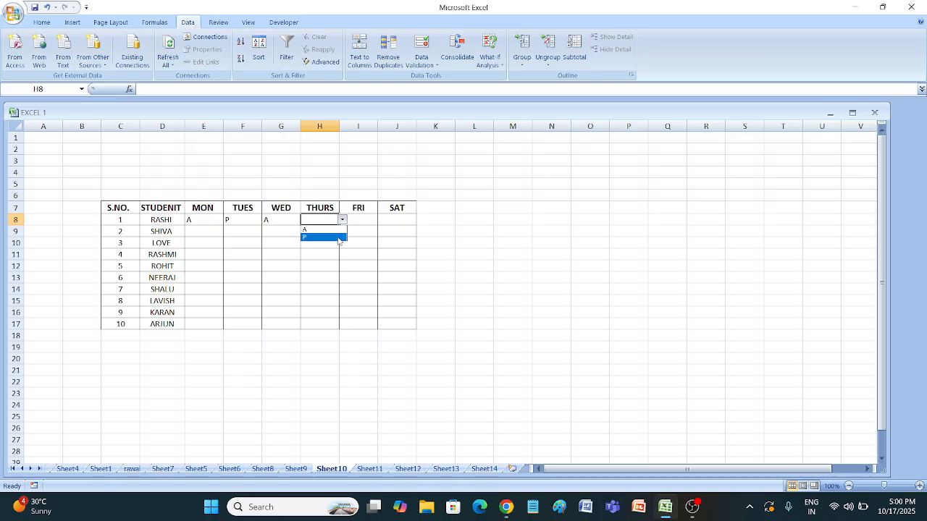
pyautogui.click(338, 238)
pyautogui.click(355, 220)
pyautogui.click(380, 219)
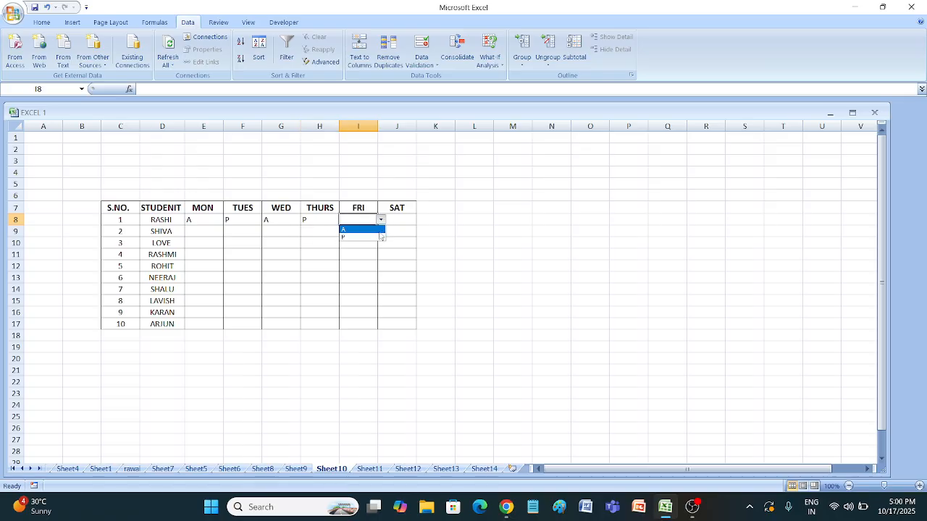
pyautogui.click(379, 230)
pyautogui.click(398, 220)
pyautogui.click(419, 219)
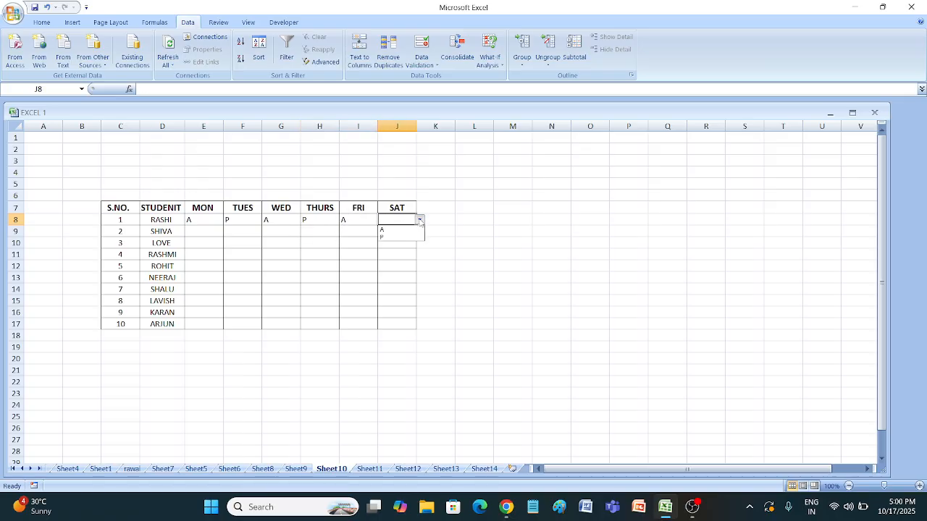
pyautogui.click(378, 256)
# - Choose P from the dropdowns for student 4 on SAT, student 6 on THURS and student 7 on TUES
pyautogui.click(394, 255)
pyautogui.click(420, 255)
pyautogui.click(403, 271)
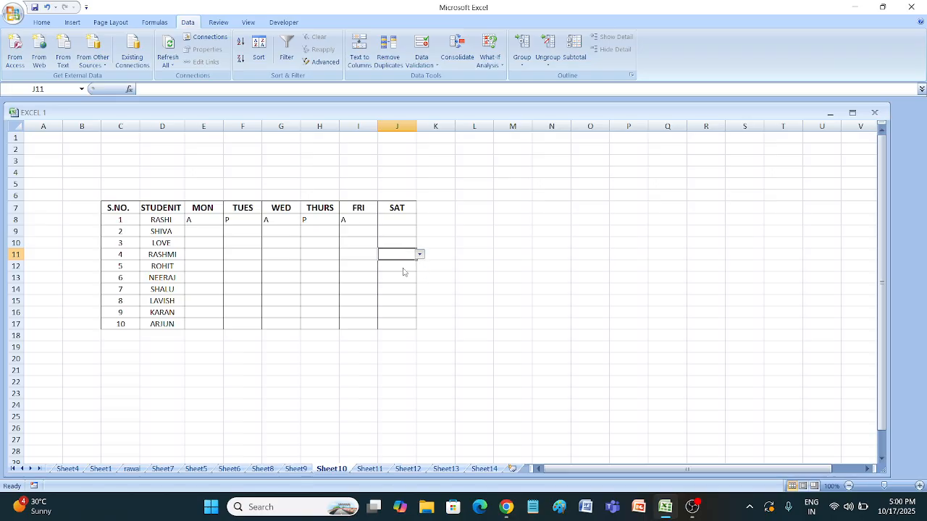
pyautogui.click(307, 277)
pyautogui.click(343, 278)
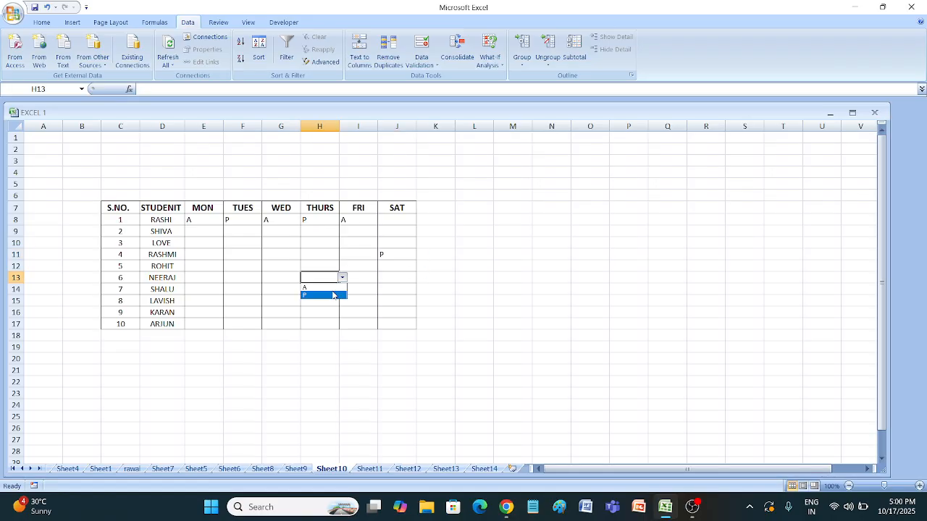
pyautogui.click(332, 295)
pyautogui.click(232, 287)
pyautogui.click(265, 290)
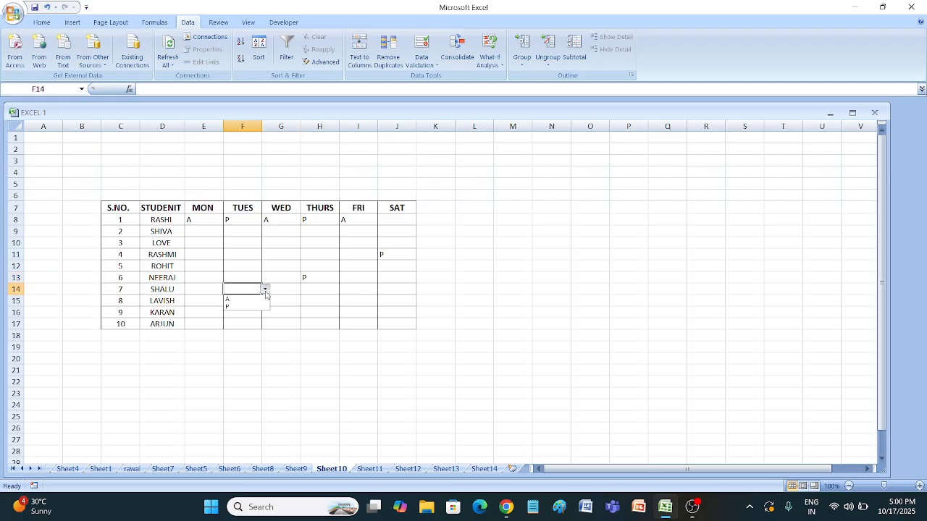
pyautogui.click(261, 306)
pyautogui.click(451, 335)
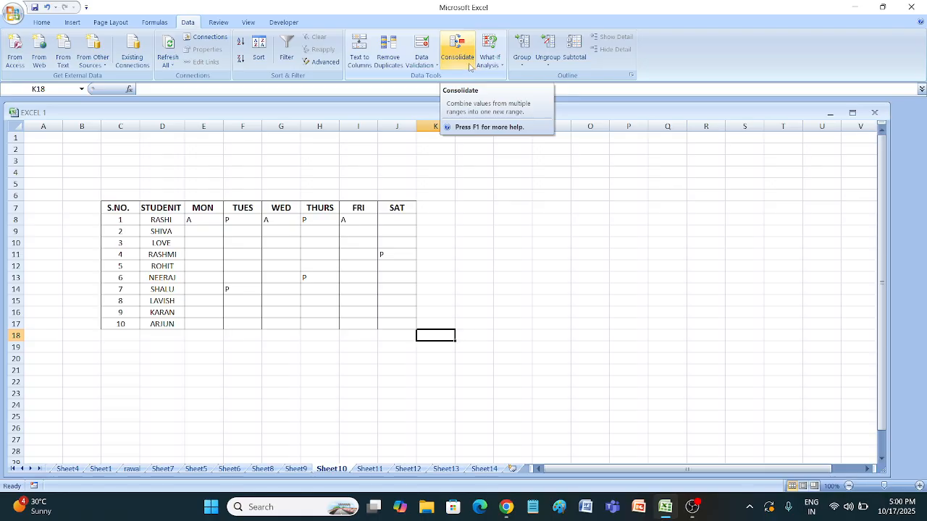
# - Switch to Sheet12 and look at the 1-Oct and 1-Nov SALARY tables
pyautogui.click(446, 468)
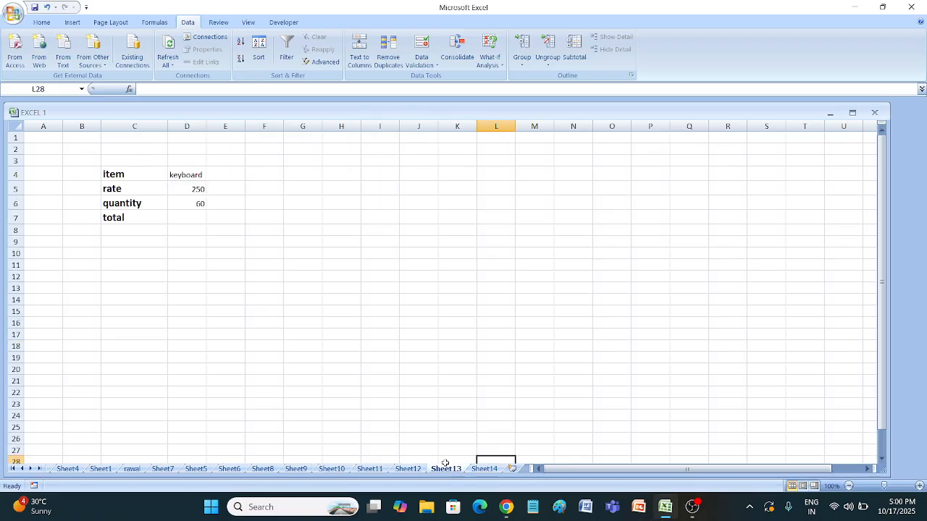
pyautogui.click(487, 469)
pyautogui.click(407, 468)
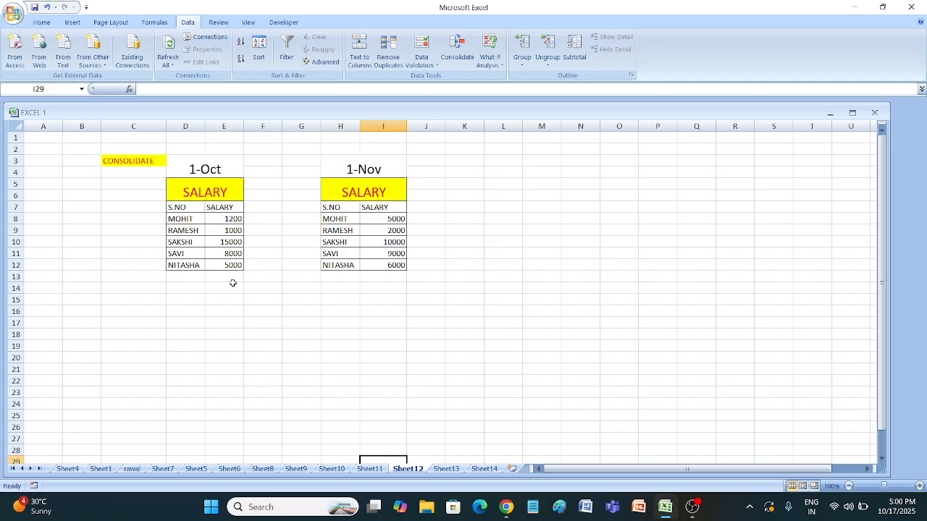
pyautogui.click(220, 168)
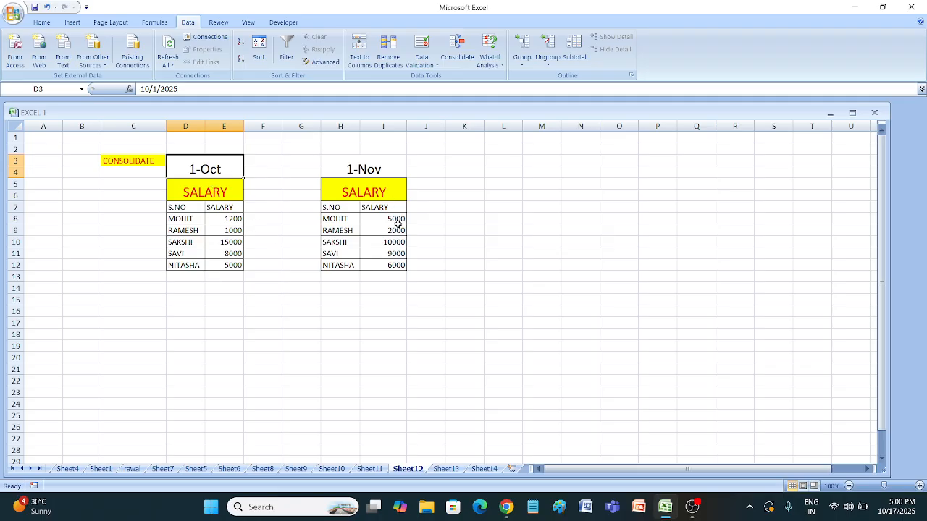
pyautogui.click(389, 170)
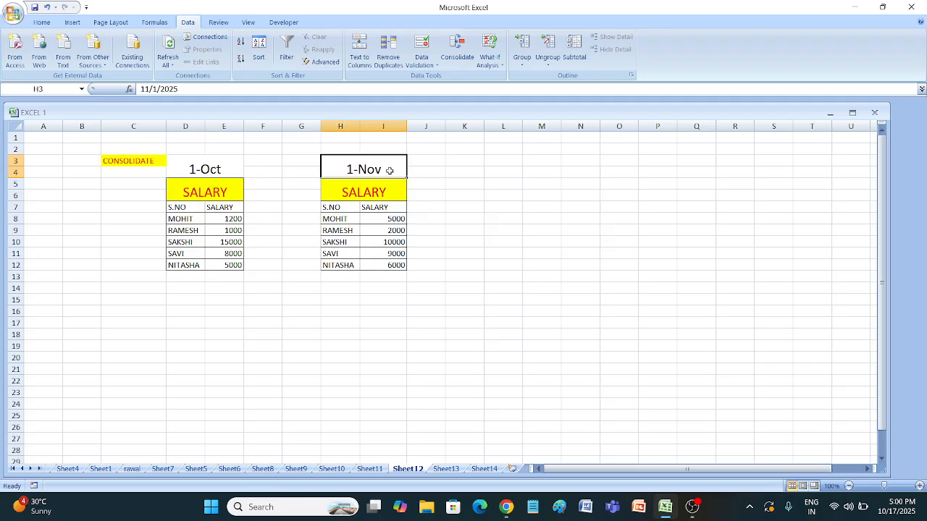
# - Start a Consolidate at F16 with the Sum function and add the 1-Oct table range D7:E12 as a reference
pyautogui.click(248, 303)
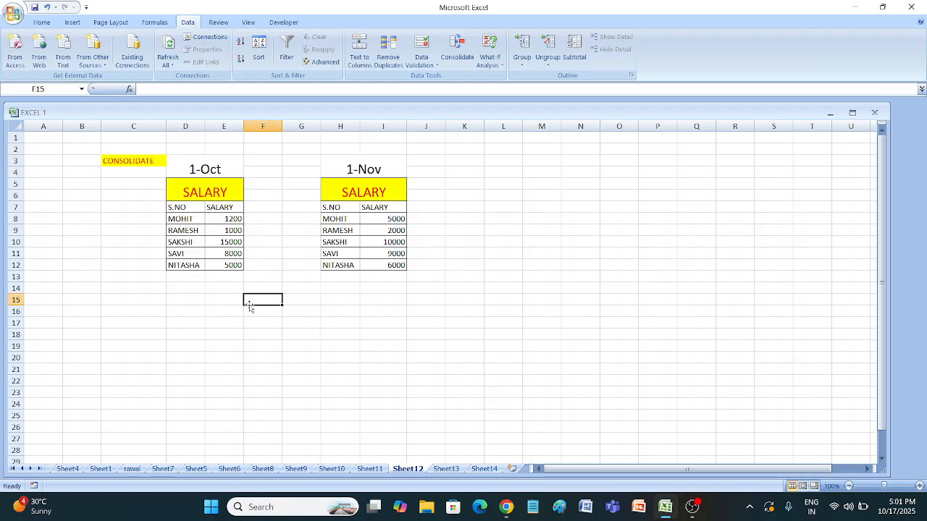
pyautogui.click(252, 311)
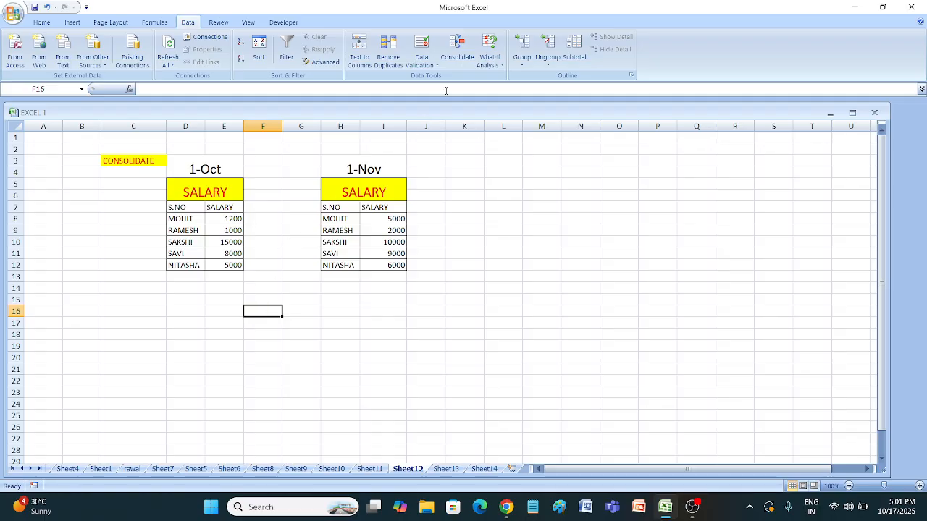
pyautogui.click(463, 62)
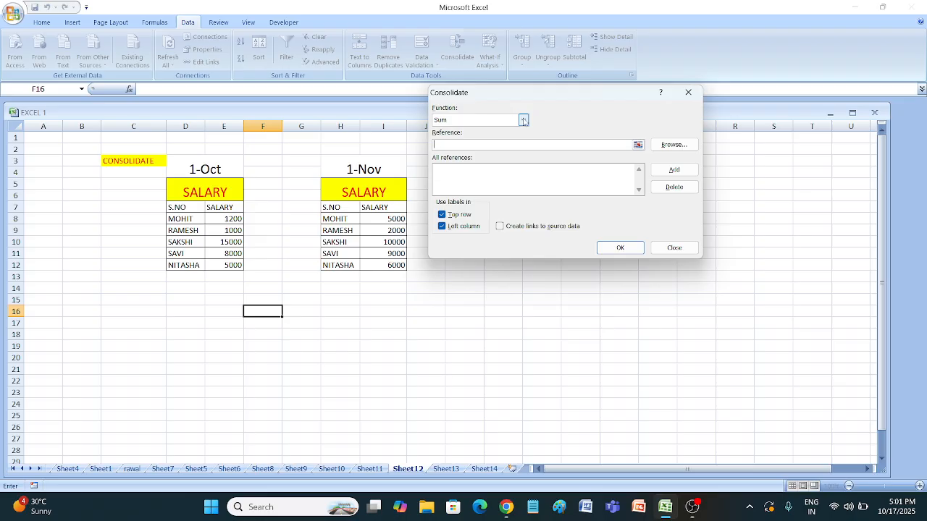
pyautogui.click(523, 120)
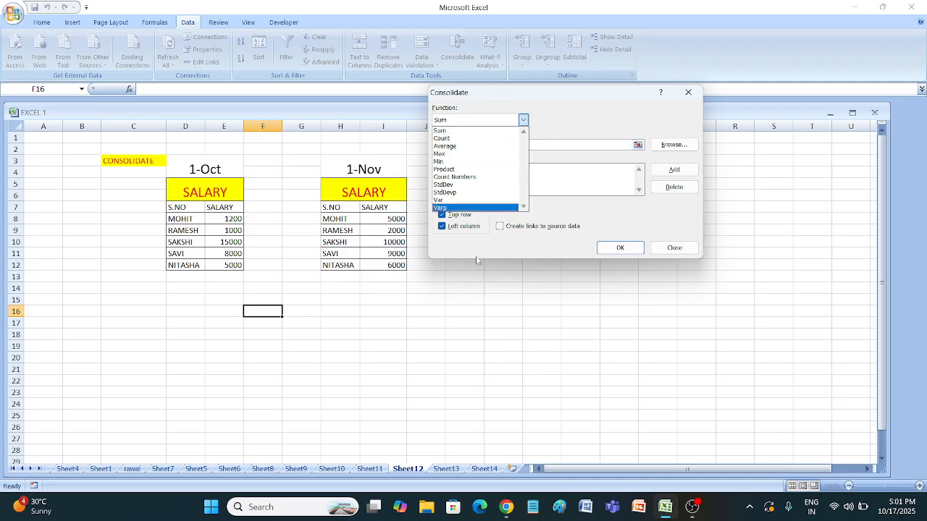
pyautogui.click(490, 133)
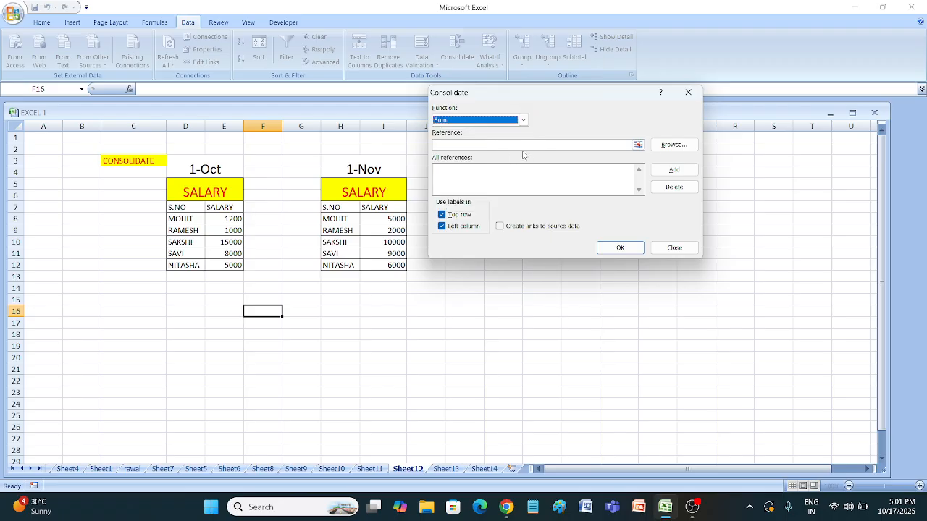
pyautogui.click(515, 142)
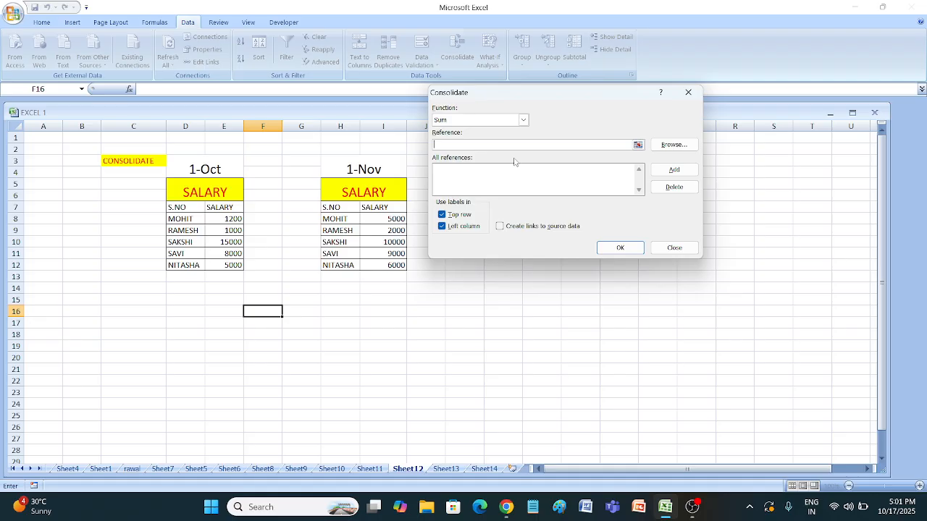
pyautogui.moveTo(173, 208); pyautogui.dragTo(228, 265)
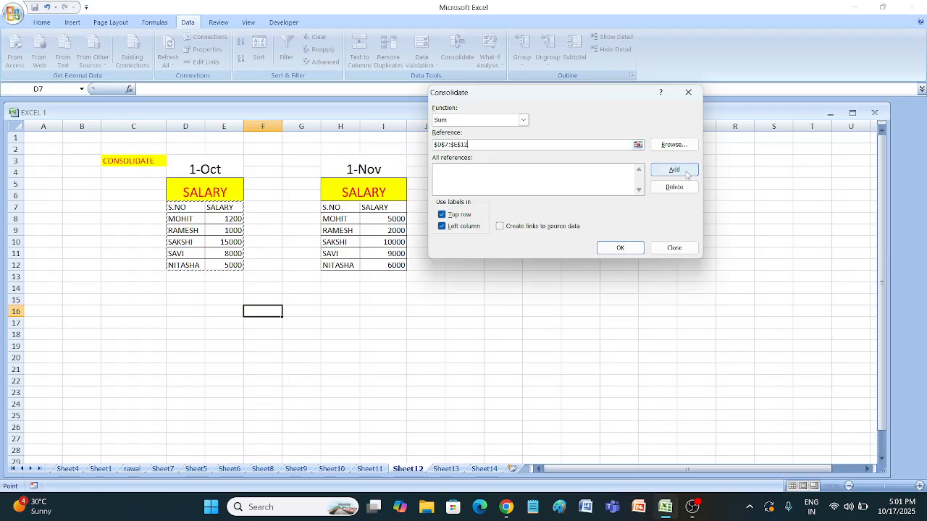
pyautogui.click(687, 175)
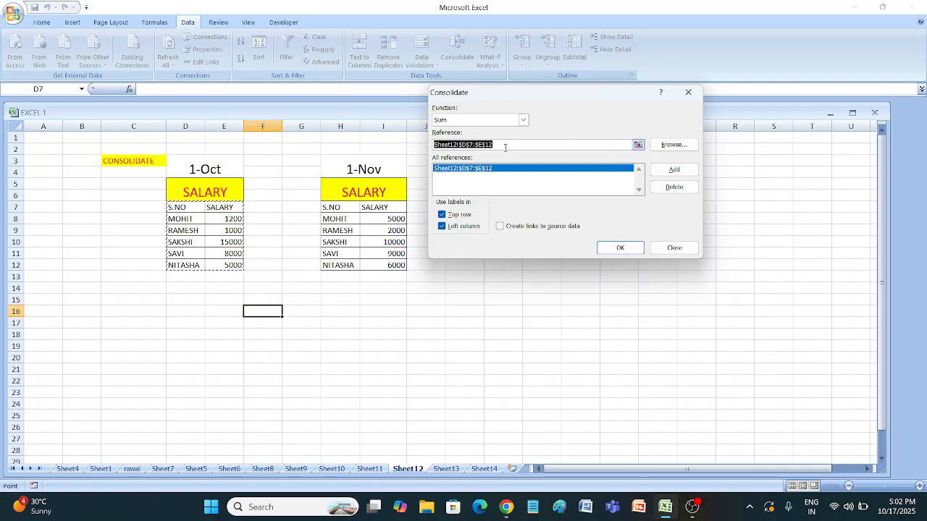
# - Add the 1-Nov table range H7:I12 as the second reference and run the consolidation
pyautogui.press('BackSpace')
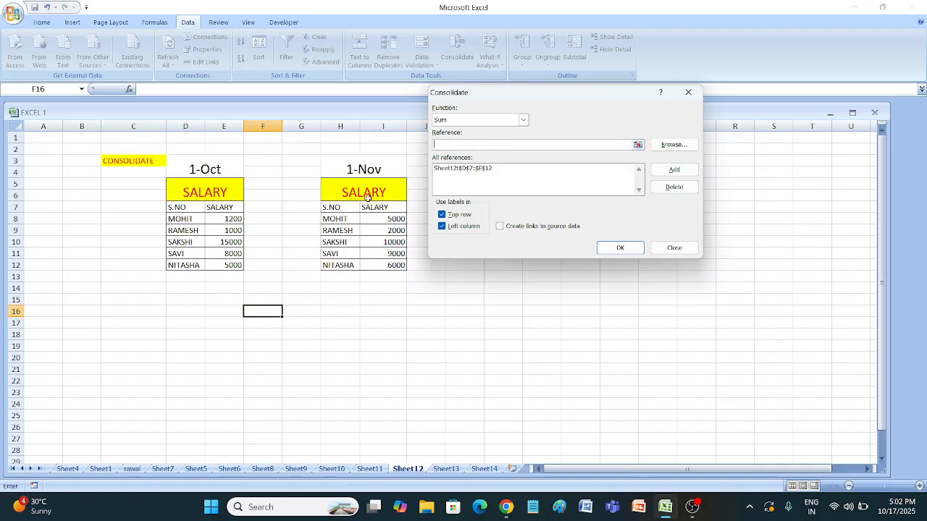
pyautogui.moveTo(341, 209); pyautogui.dragTo(391, 266)
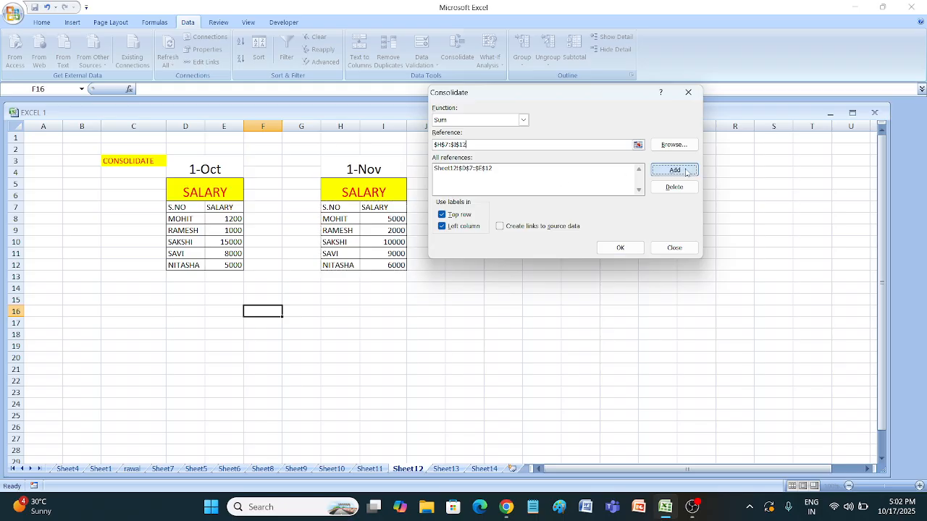
pyautogui.click(682, 171)
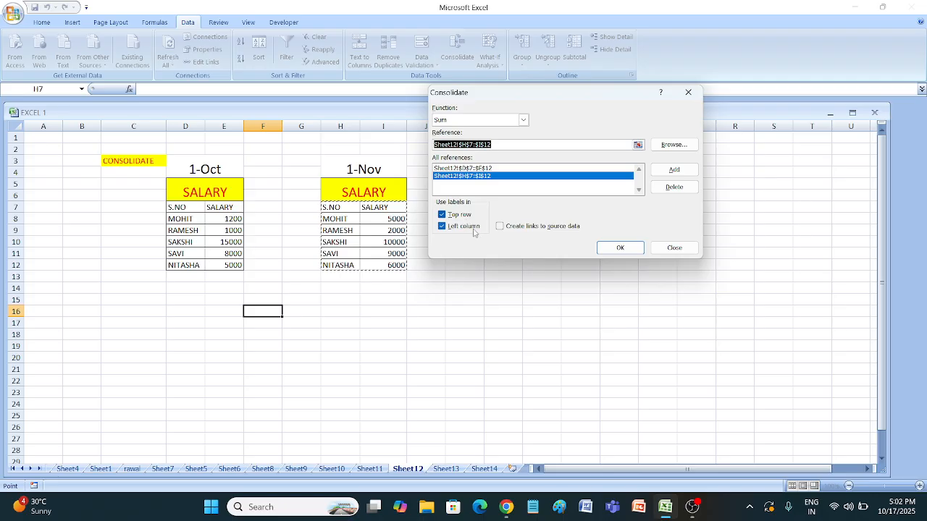
pyautogui.click(619, 248)
# - Examine the consolidated SALARY figures in G17:G21 against the October and November tables
pyautogui.click(347, 326)
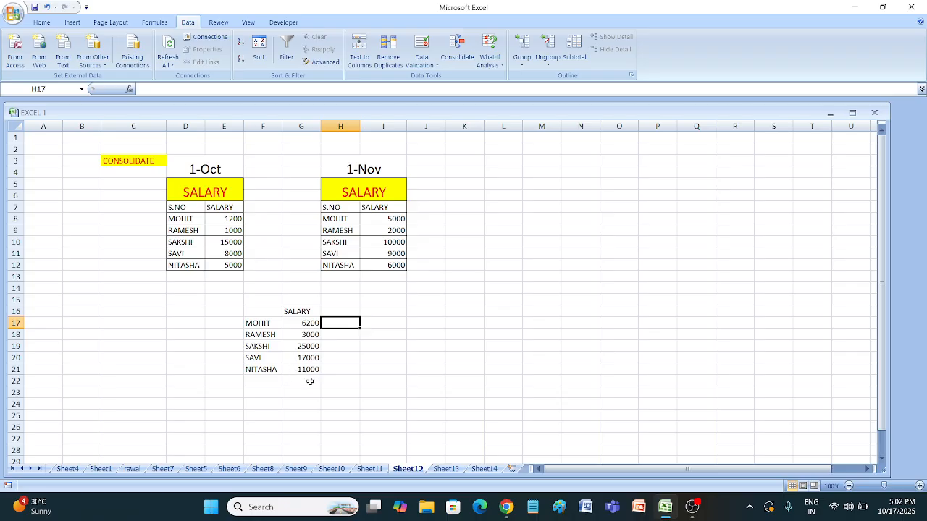
pyautogui.click(309, 325)
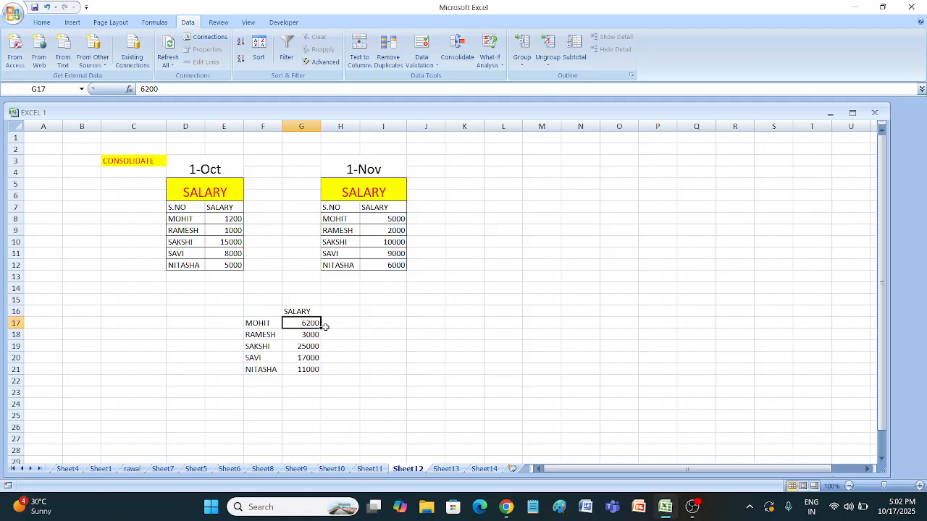
pyautogui.click(294, 334)
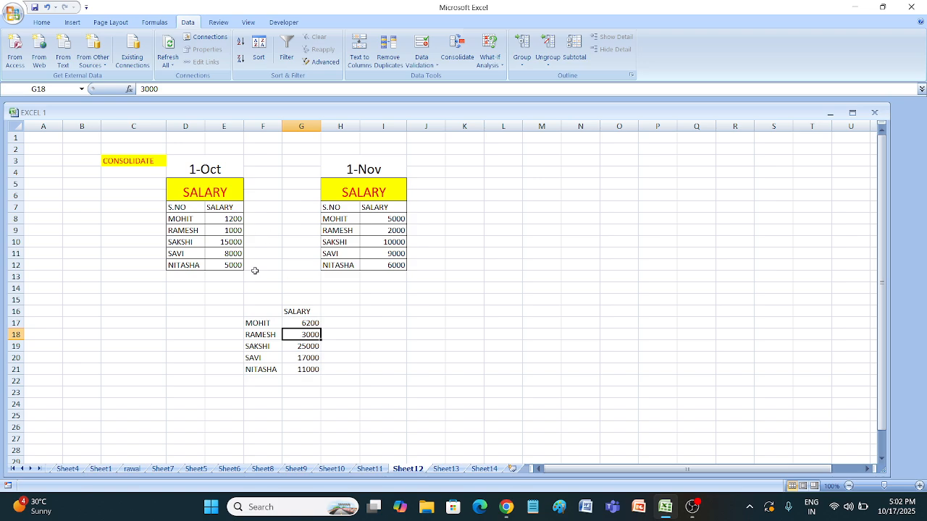
pyautogui.click(293, 344)
pyautogui.click(297, 368)
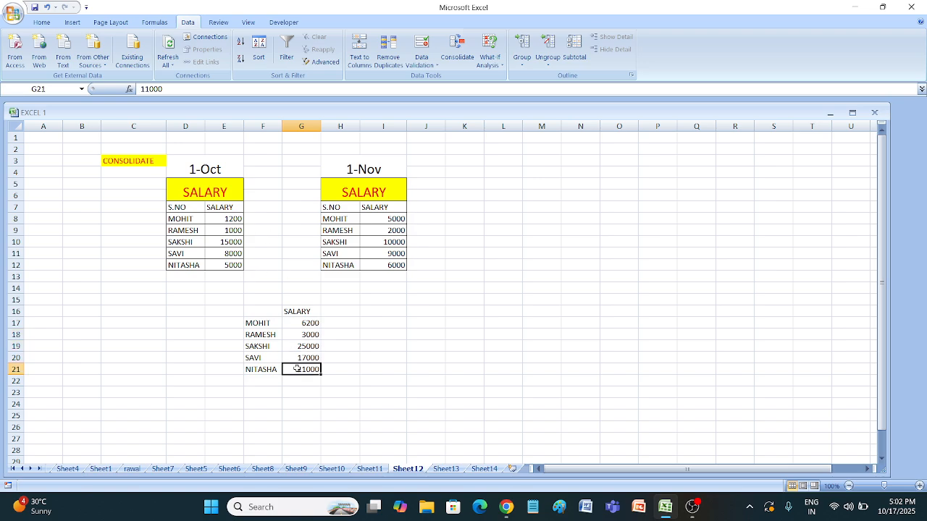
pyautogui.click(297, 356)
pyautogui.click(307, 380)
pyautogui.click(305, 369)
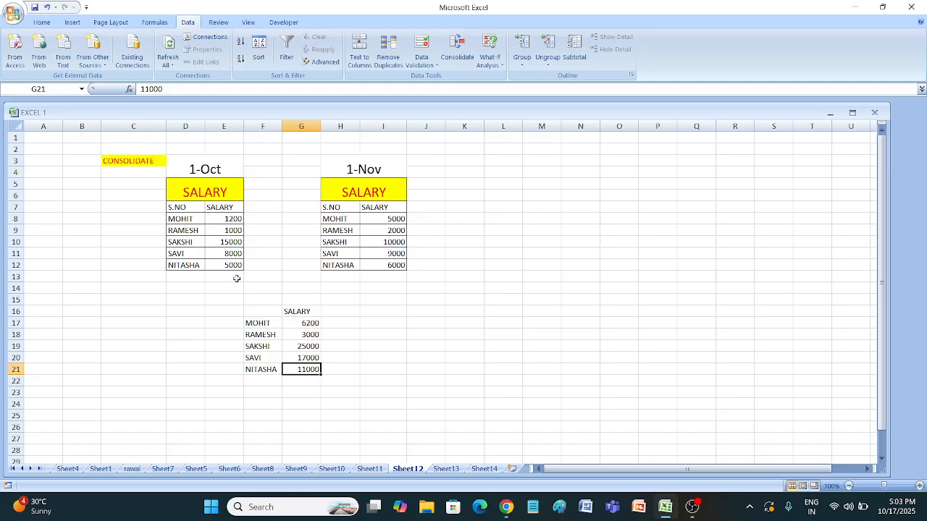
# - Switch to Sheet13 and look over the item, rate and quantity entries for the keyboard
pyautogui.click(493, 68)
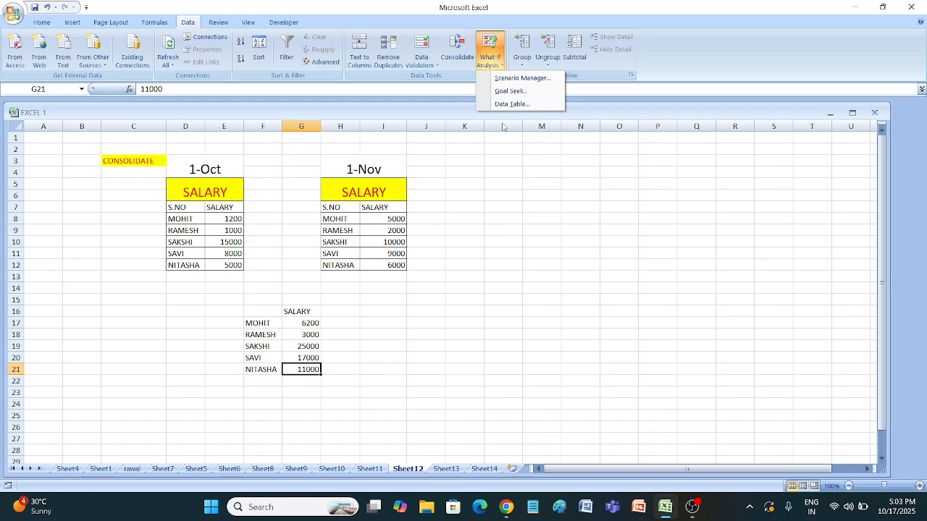
pyautogui.click(460, 471)
pyautogui.click(446, 469)
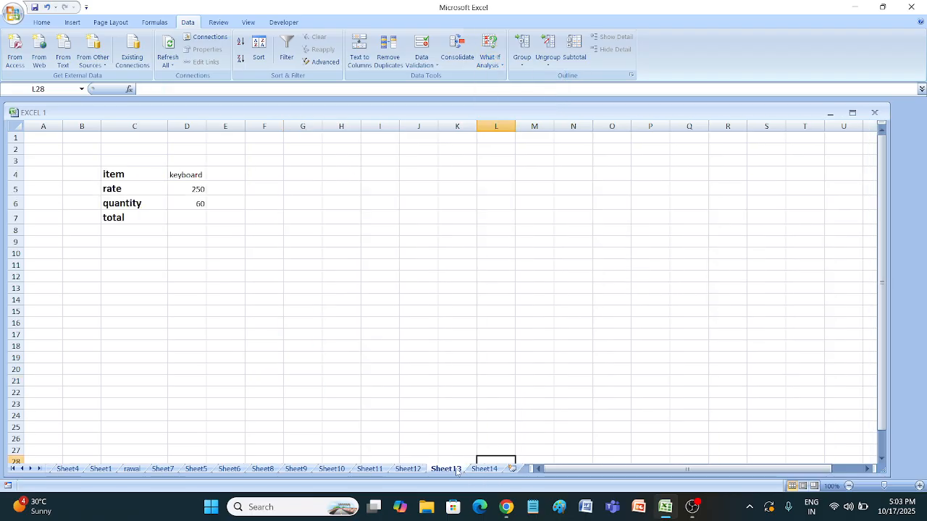
pyautogui.doubleClick(190, 219)
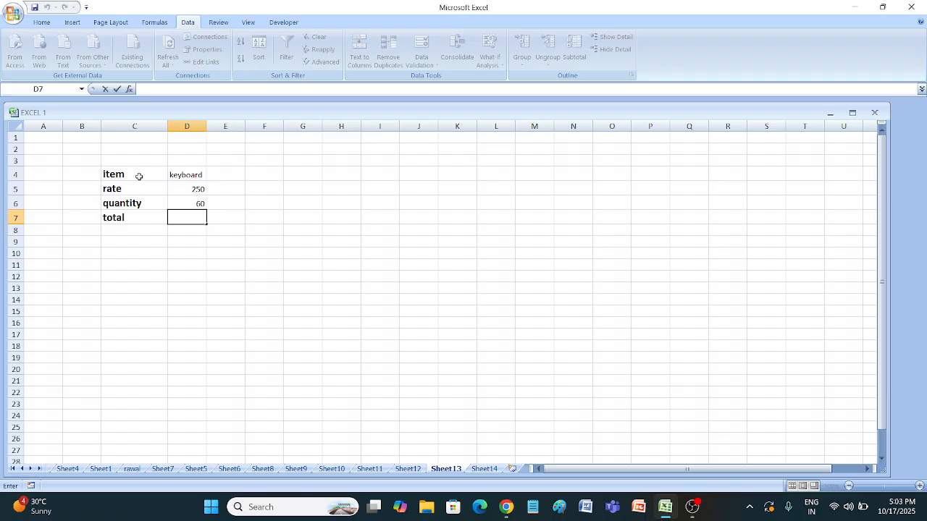
pyautogui.click(186, 177)
pyautogui.click(128, 188)
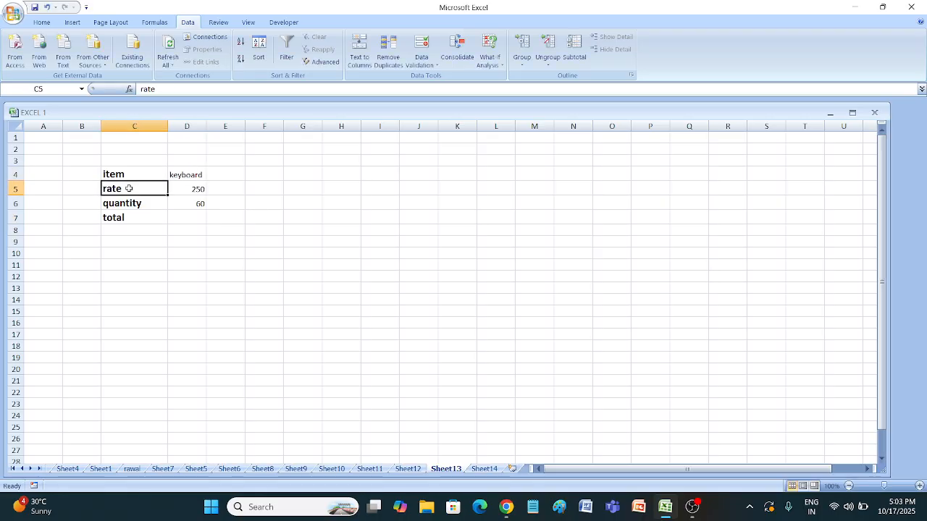
pyautogui.click(180, 189)
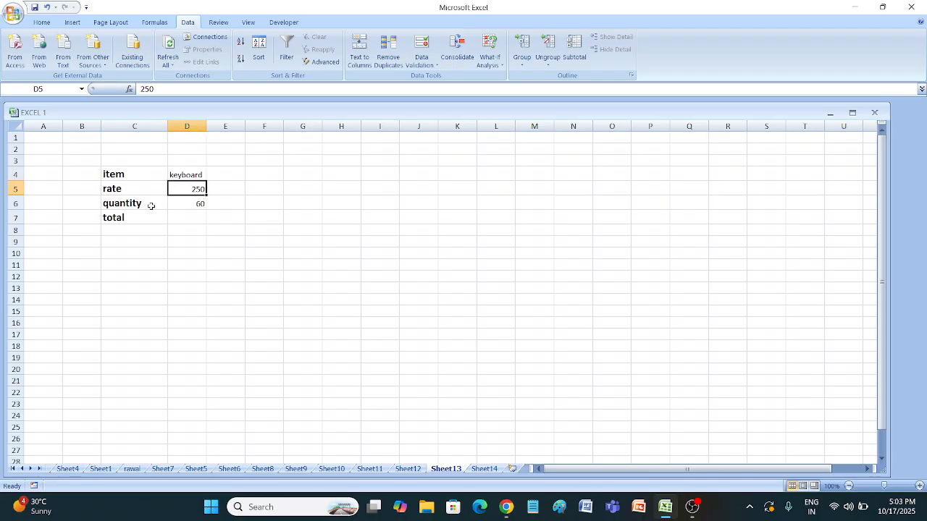
pyautogui.click(152, 206)
pyautogui.click(186, 202)
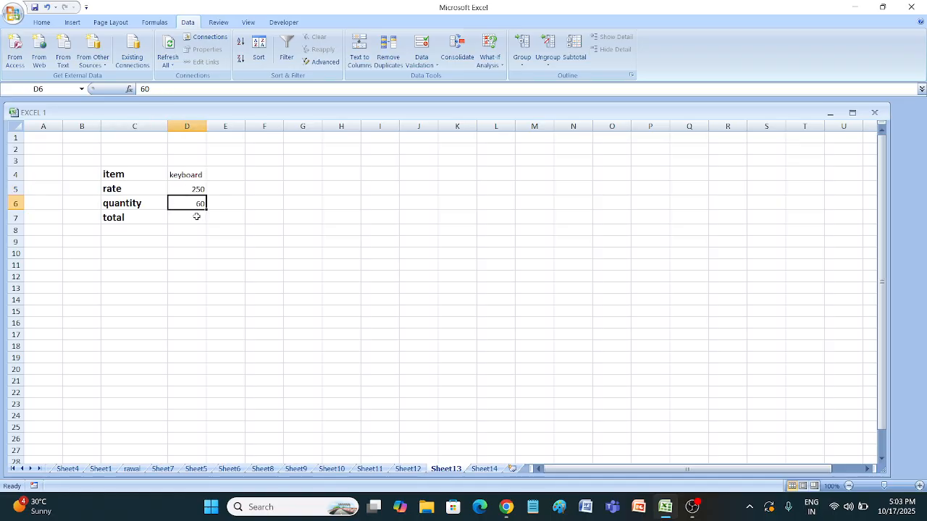
# - Calculate the keyboard's total in D7 as rate times quantity with the formula =D5*D6
pyautogui.click(196, 216)
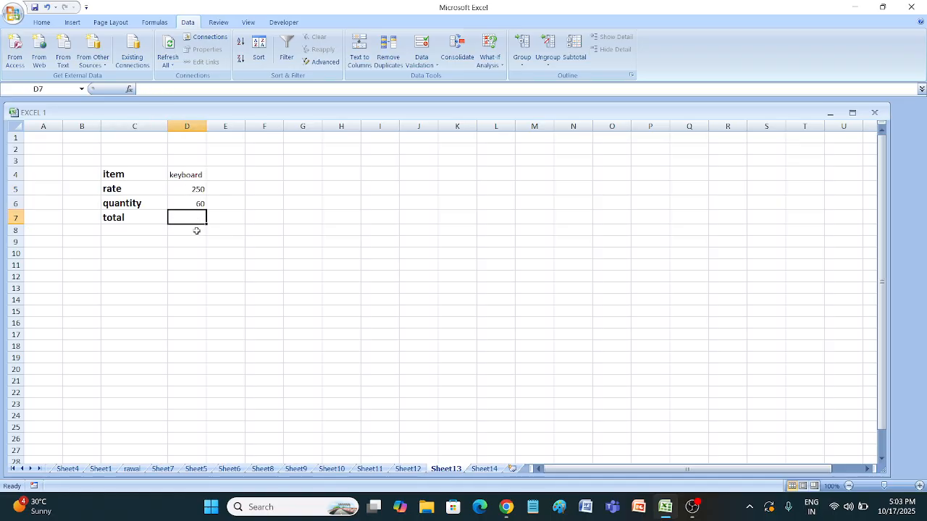
pyautogui.write('=')
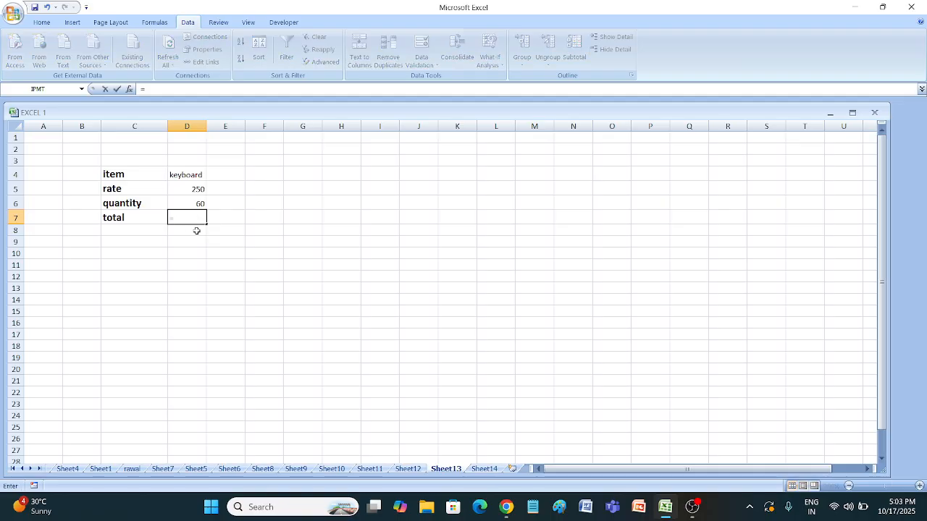
pyautogui.click(186, 190)
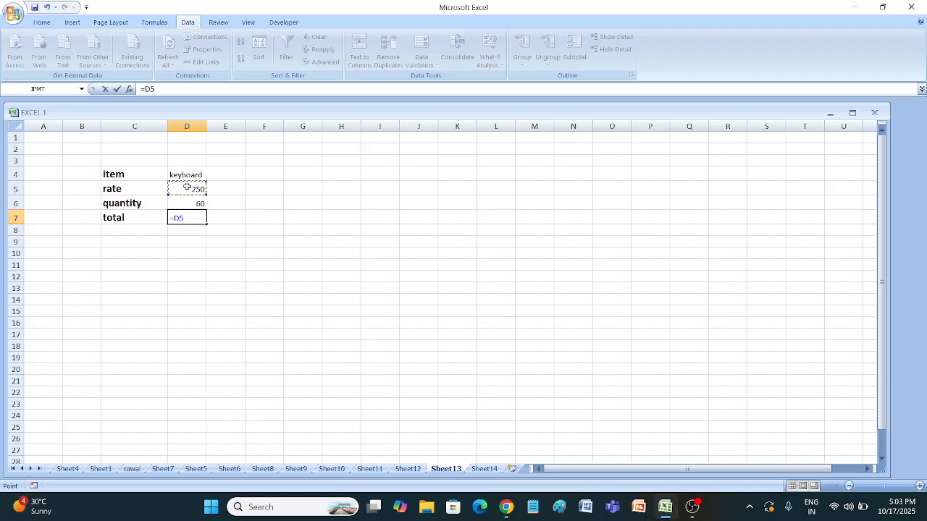
pyautogui.write('*')
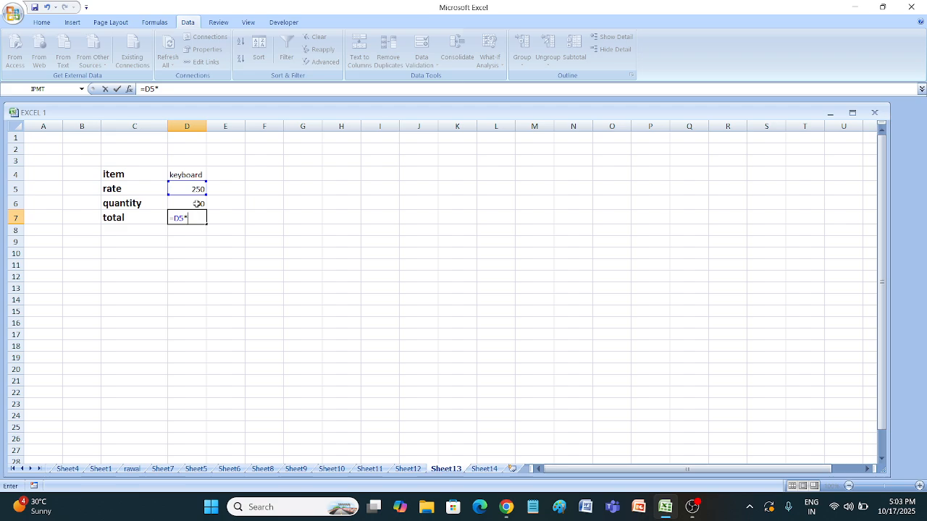
pyautogui.click(198, 204)
pyautogui.press('Return')
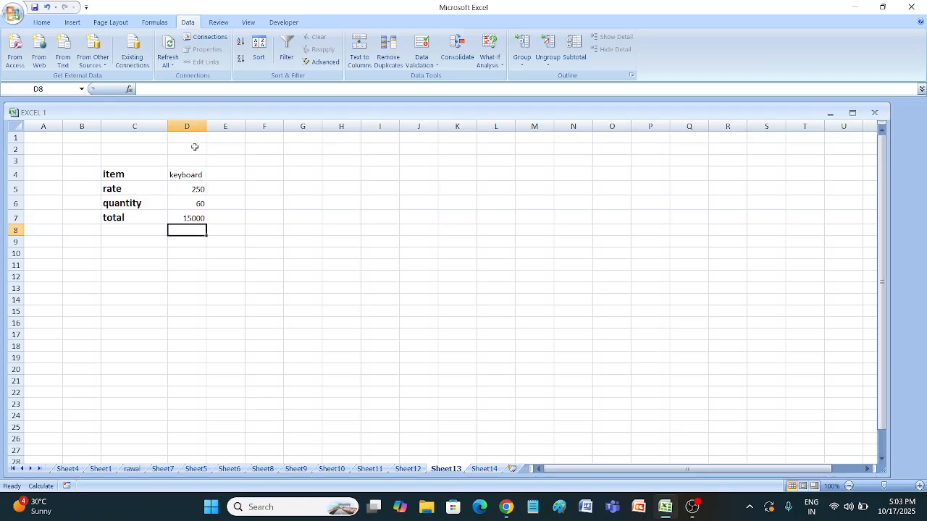
pyautogui.moveTo(198, 188); pyautogui.dragTo(202, 206)
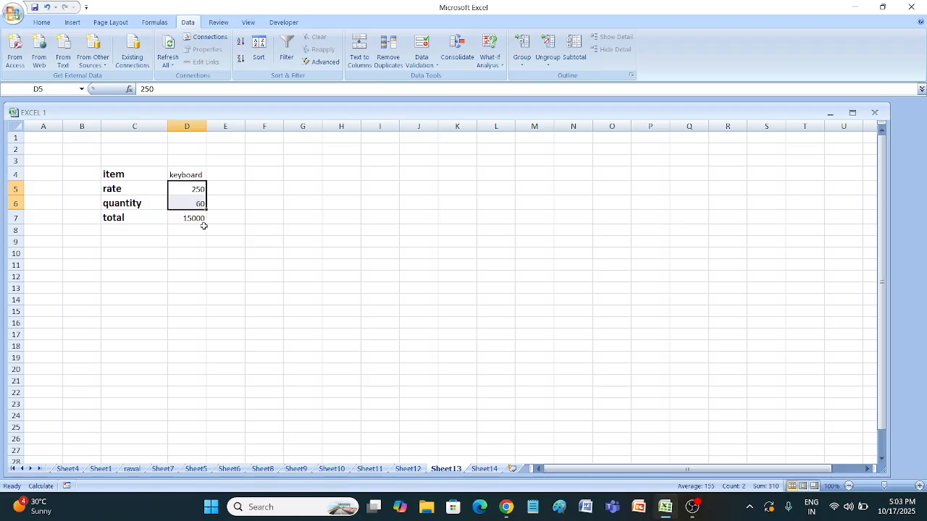
pyautogui.click(192, 220)
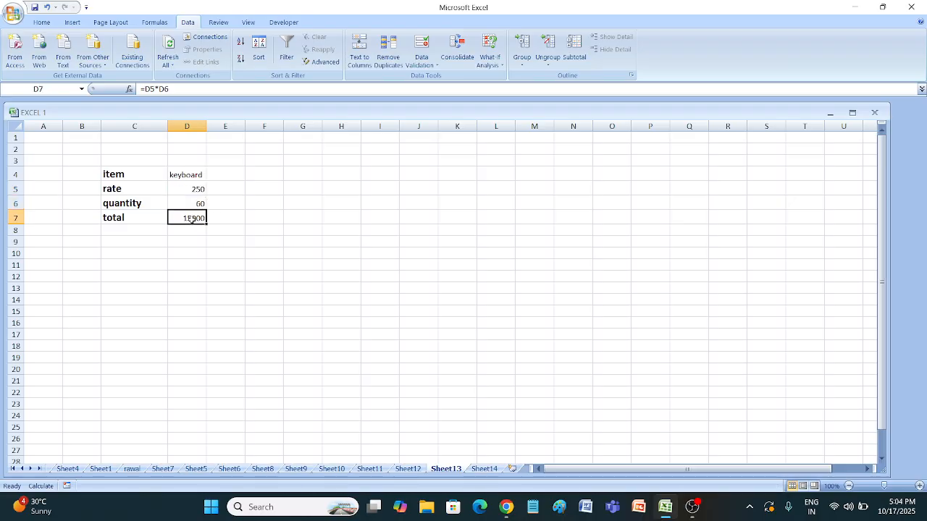
pyautogui.click(239, 203)
pyautogui.click(184, 227)
pyautogui.click(186, 220)
# - Apply All Borders to the item table in C4:D7
pyautogui.moveTo(129, 170); pyautogui.dragTo(194, 219)
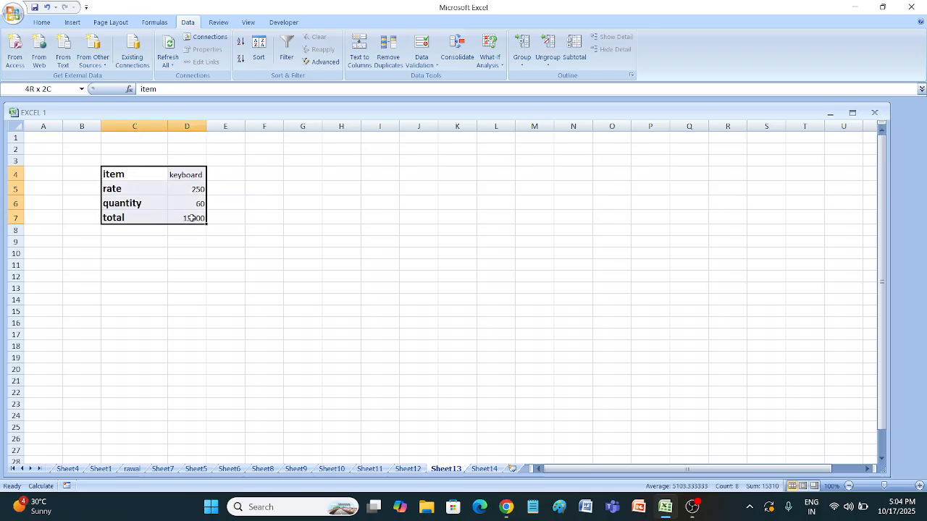
pyautogui.click(38, 24)
pyautogui.click(152, 62)
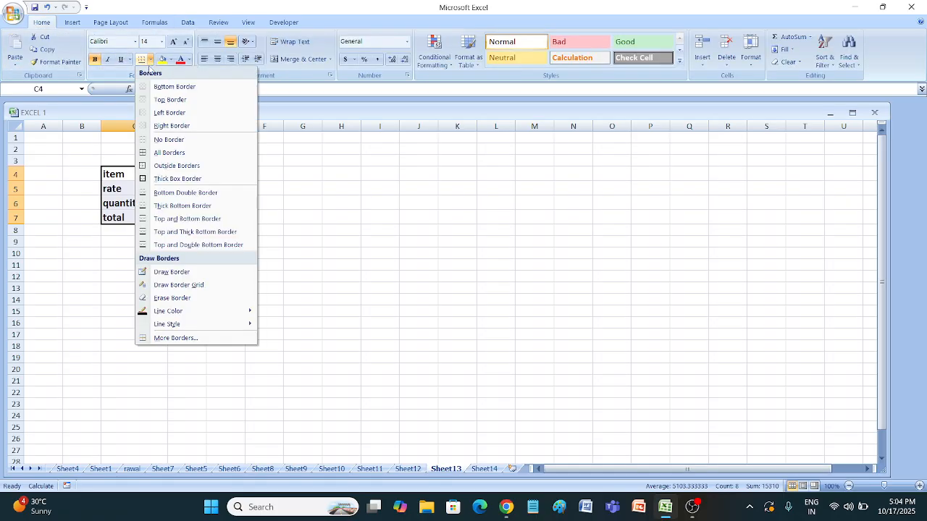
pyautogui.click(168, 152)
pyautogui.click(301, 239)
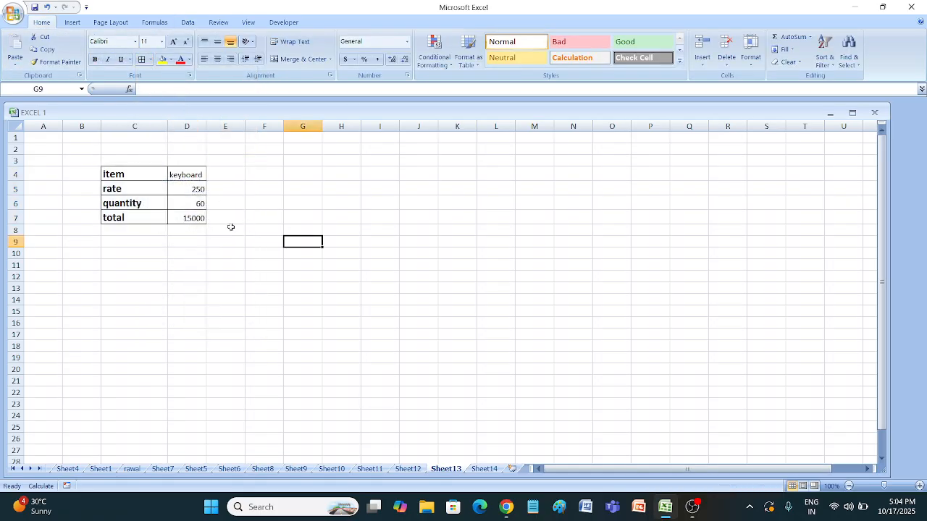
# - Create a What-If Analysis scenario named DEC with G9 as the changing cell and its value left blank
pyautogui.click(187, 22)
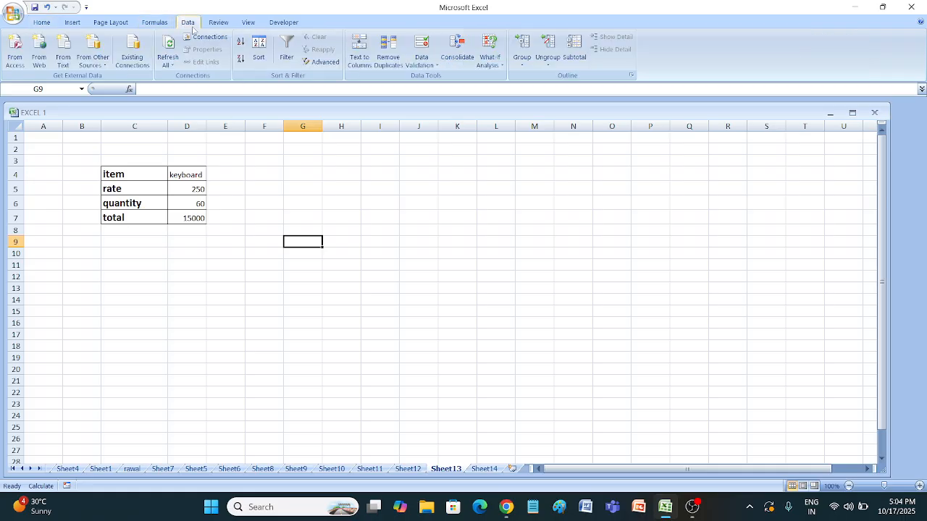
pyautogui.click(490, 58)
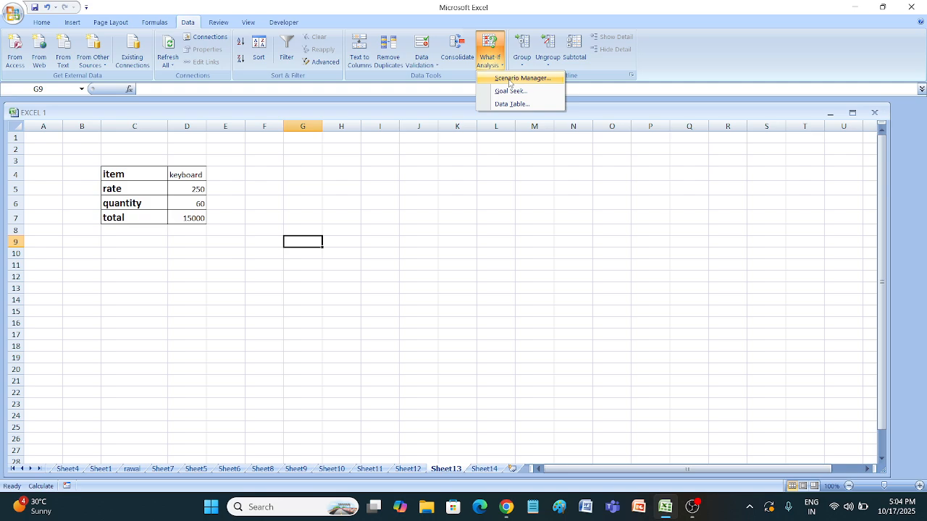
pyautogui.click(508, 80)
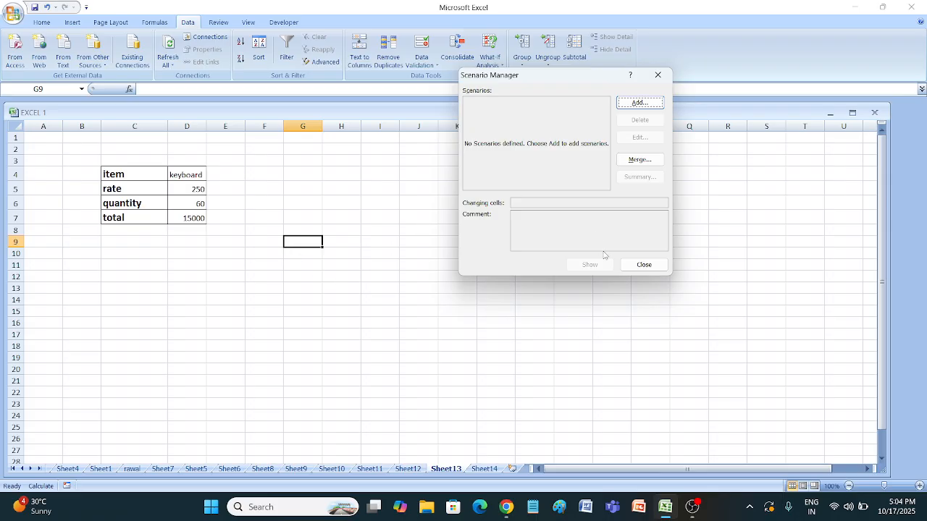
pyautogui.click(632, 107)
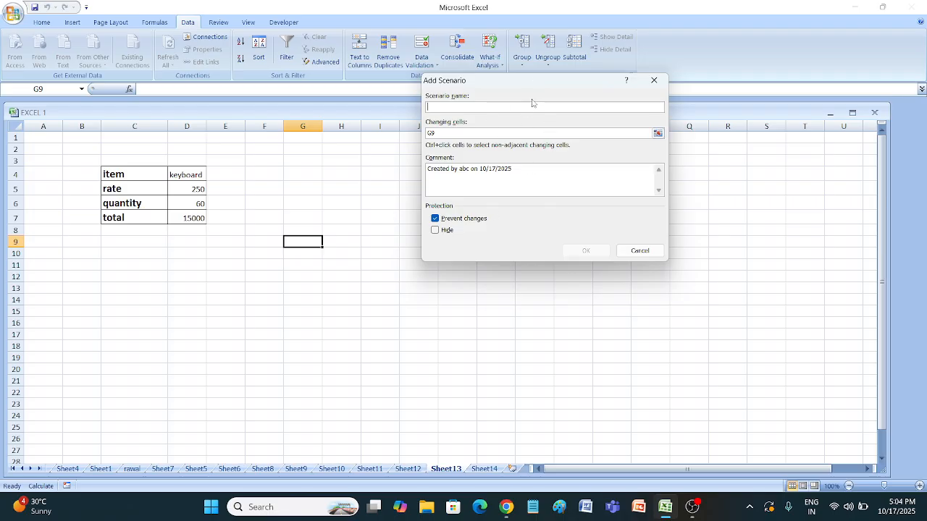
pyautogui.moveTo(539, 83); pyautogui.dragTo(534, 91)
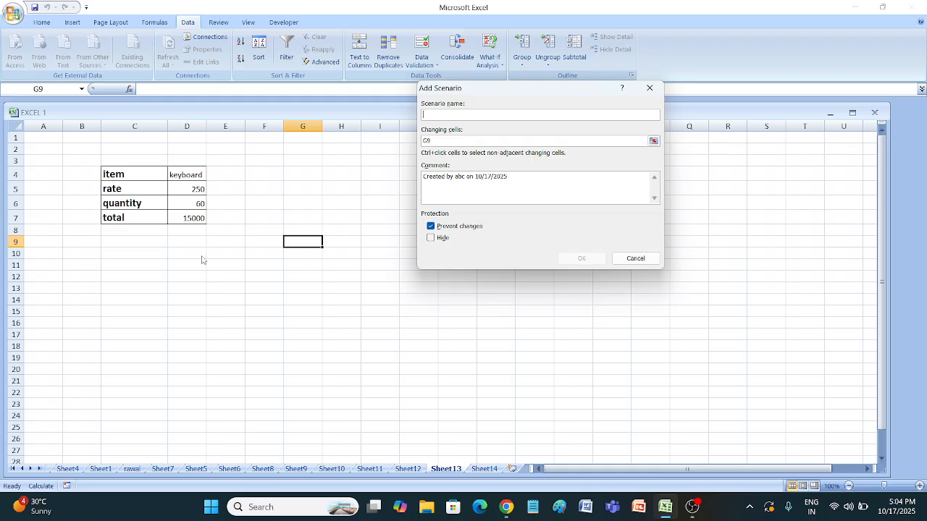
pyautogui.write('DF')
pyautogui.click(584, 258)
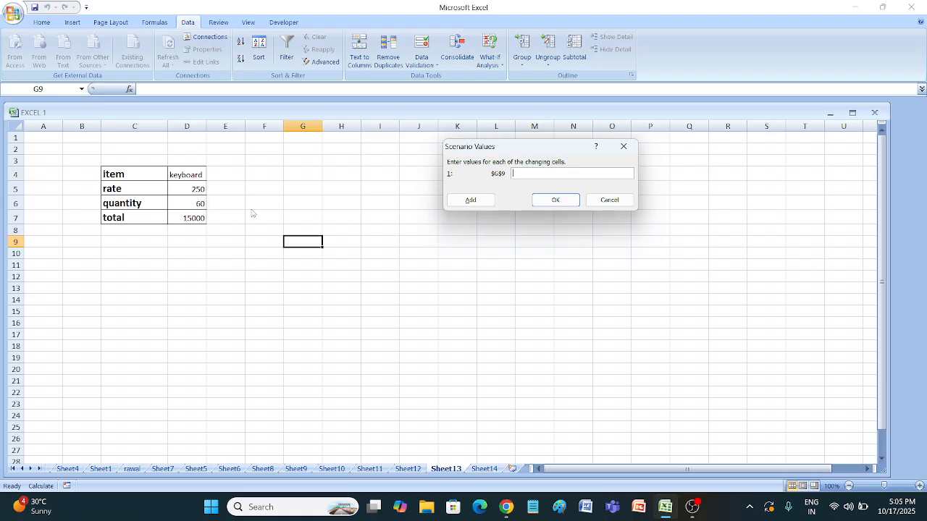
pyautogui.click(470, 200)
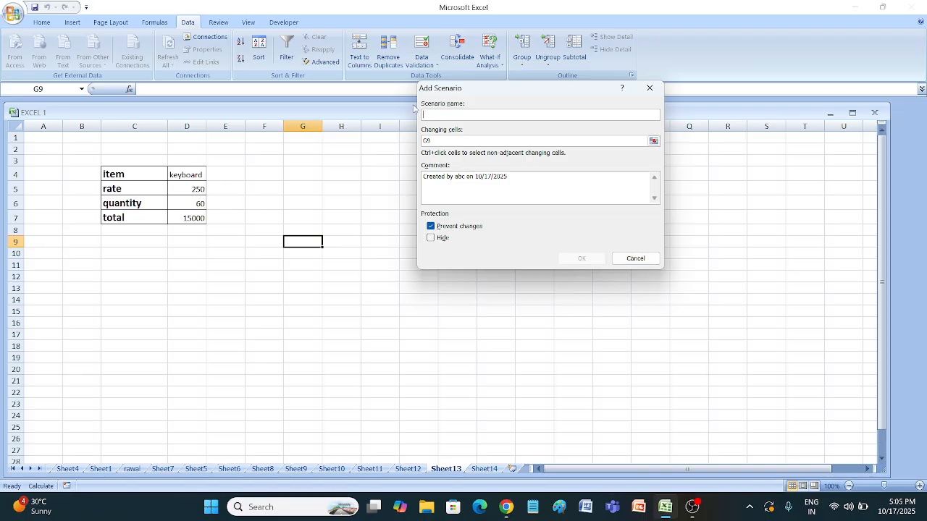
# - Try to add a second scenario also named DEC, and close the Scenario Manager
pyautogui.write('DEC')
pyautogui.click(579, 259)
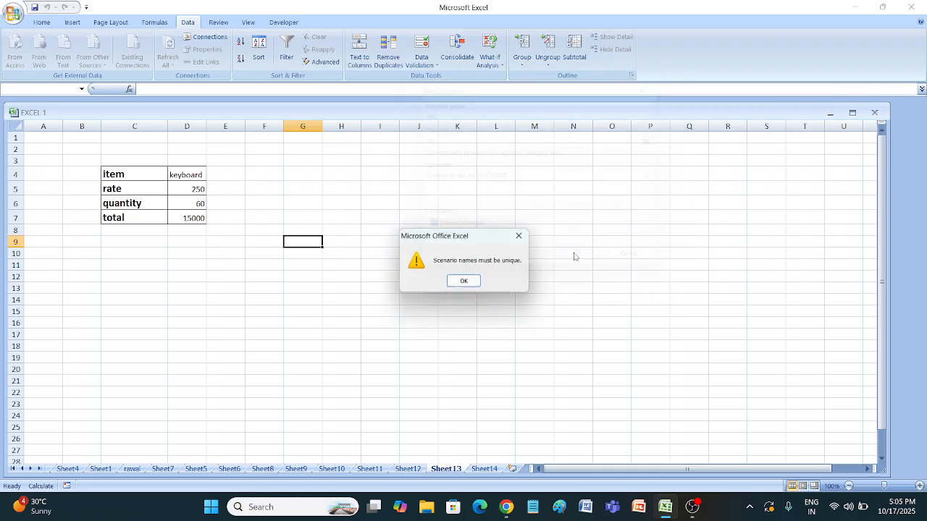
pyautogui.click(469, 283)
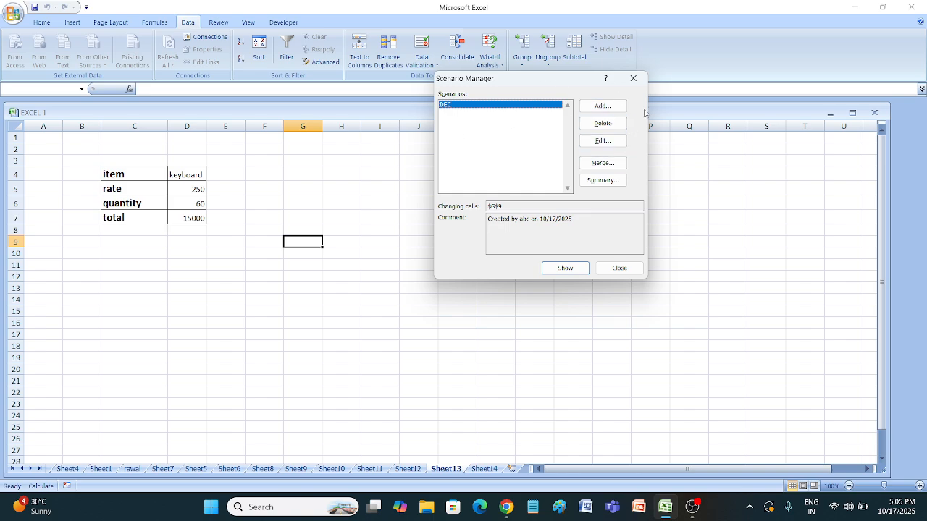
pyautogui.moveTo(555, 78); pyautogui.dragTo(607, 123)
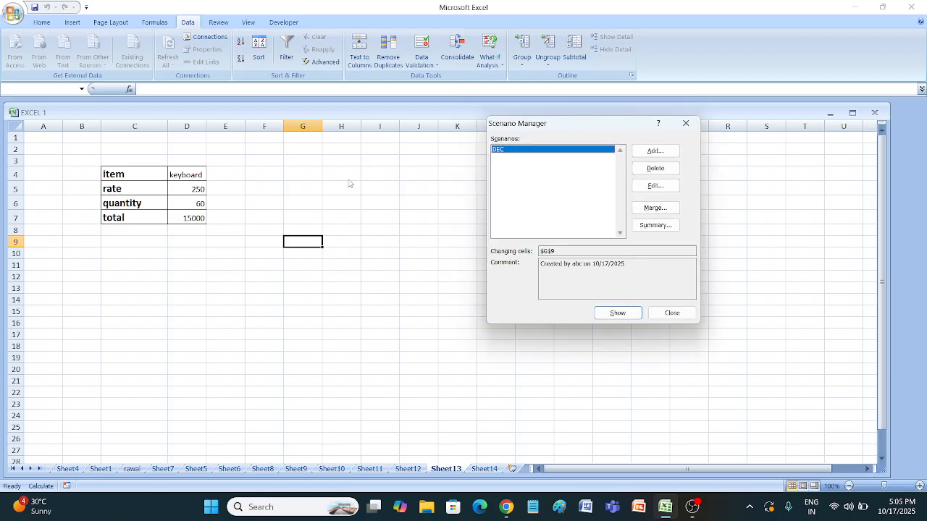
pyautogui.click(694, 125)
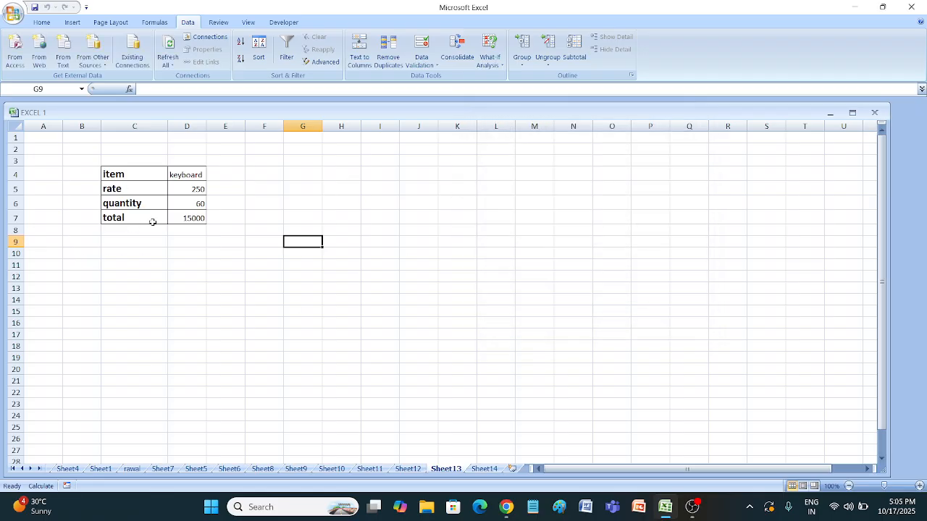
# - Set the keyboard's quantity in D6 to 40 and recalculate the total in D7 by re-entering its formula
pyautogui.click(200, 203)
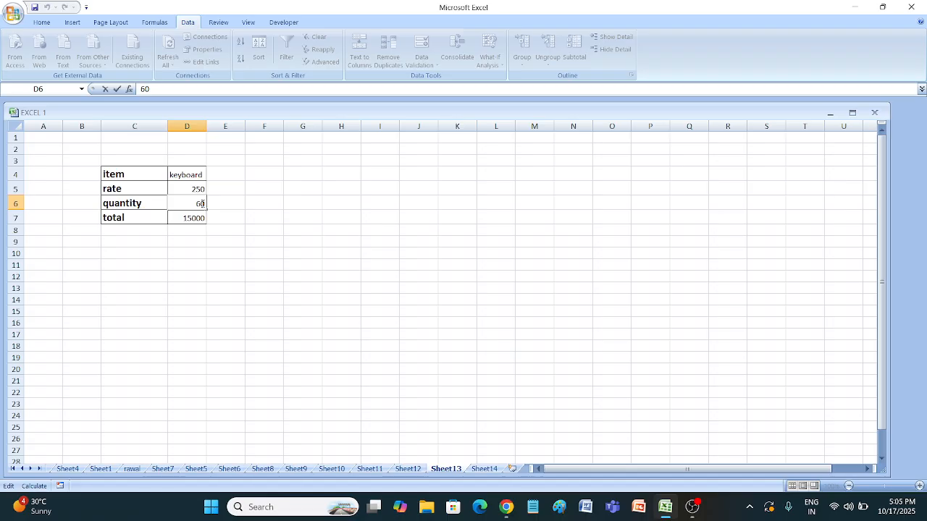
pyautogui.write('0')
pyautogui.click(265, 252)
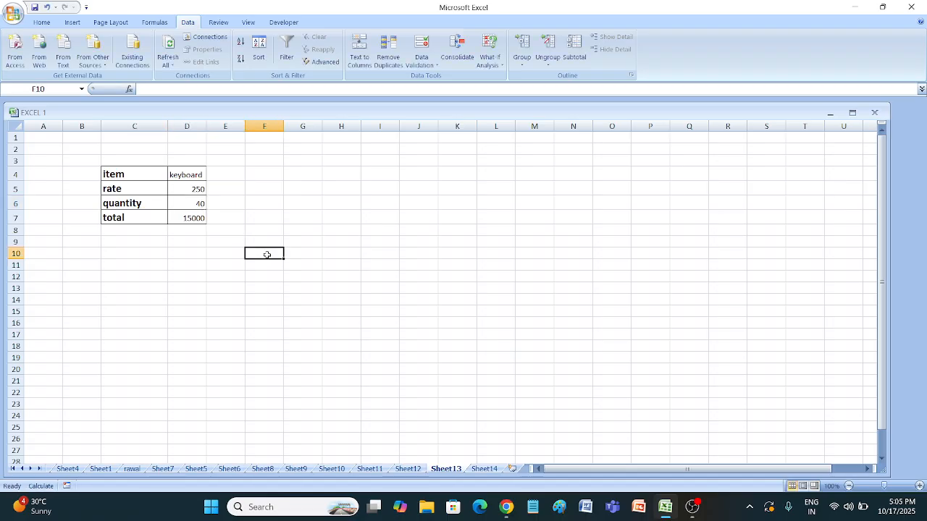
pyautogui.doubleClick(200, 215)
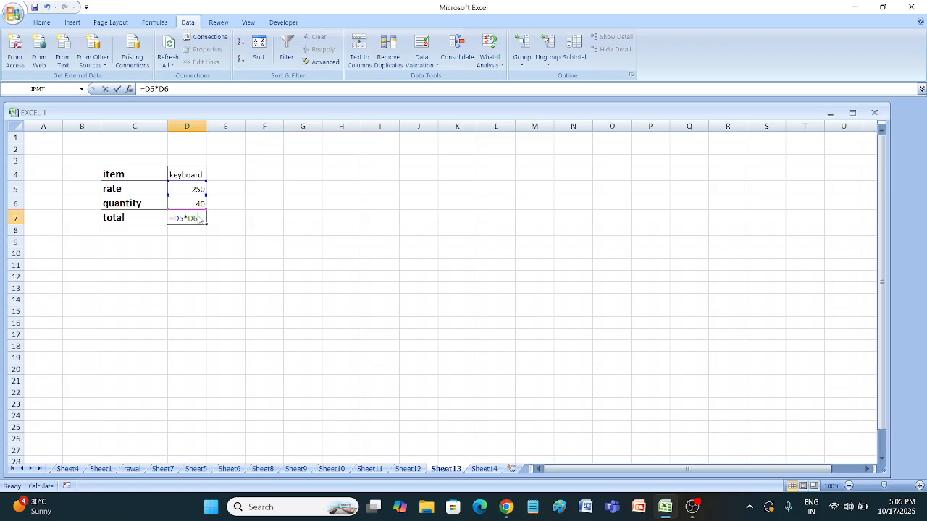
pyautogui.click(238, 223)
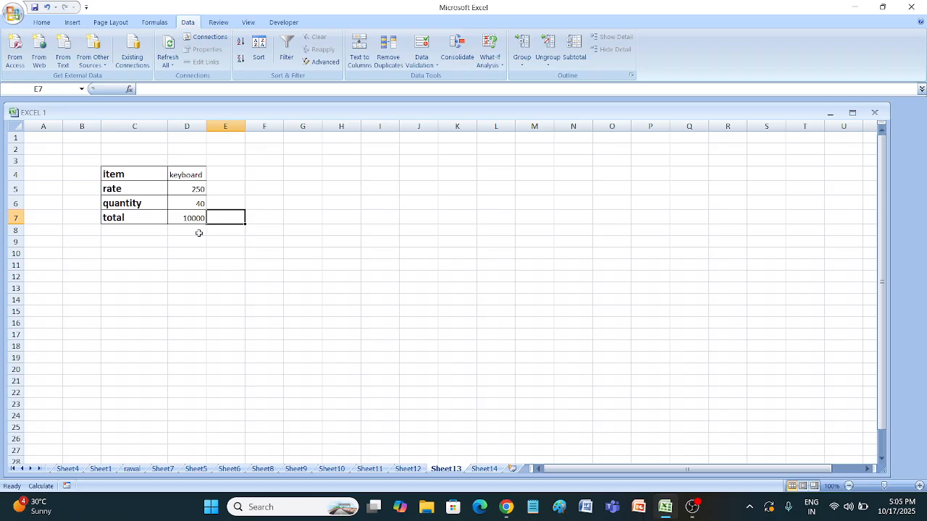
pyautogui.click(243, 229)
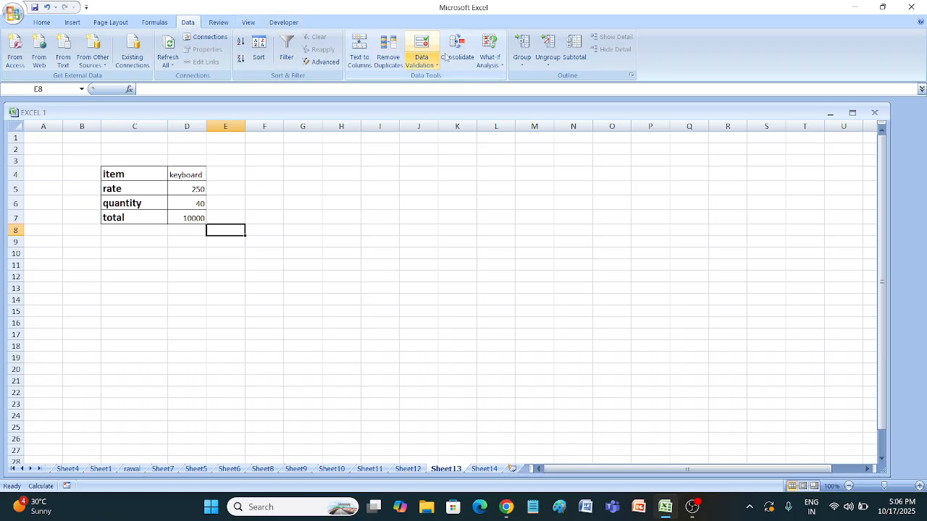
# - Show the DEC scenario on the sheet from the Scenario Manager
pyautogui.click(480, 61)
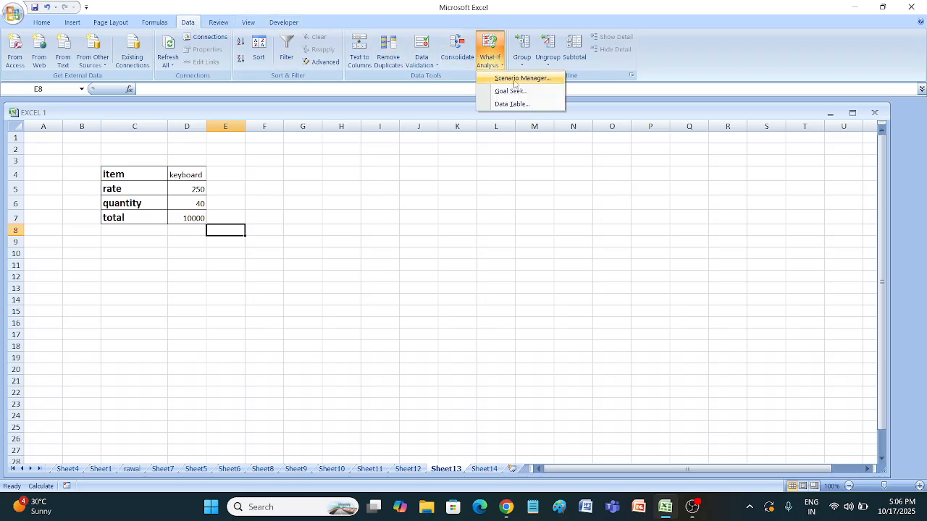
pyautogui.click(508, 78)
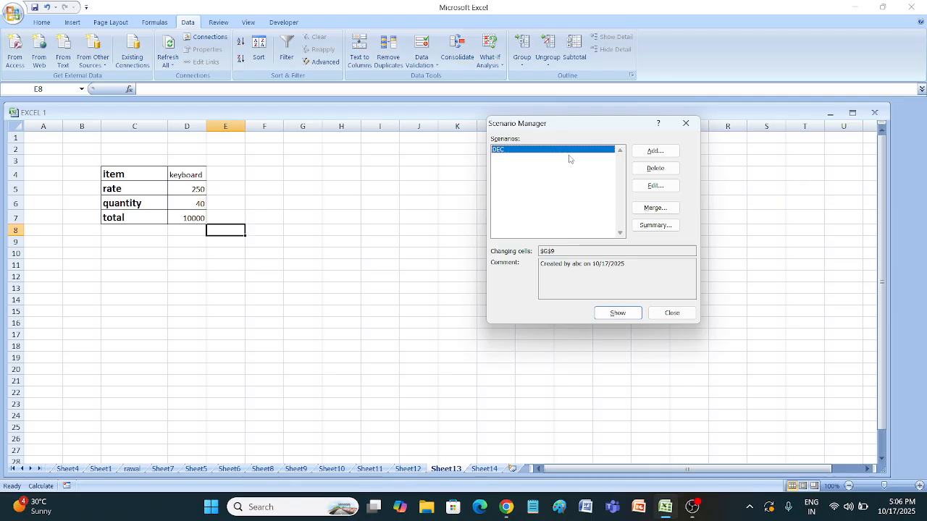
pyautogui.click(625, 316)
pyautogui.click(619, 316)
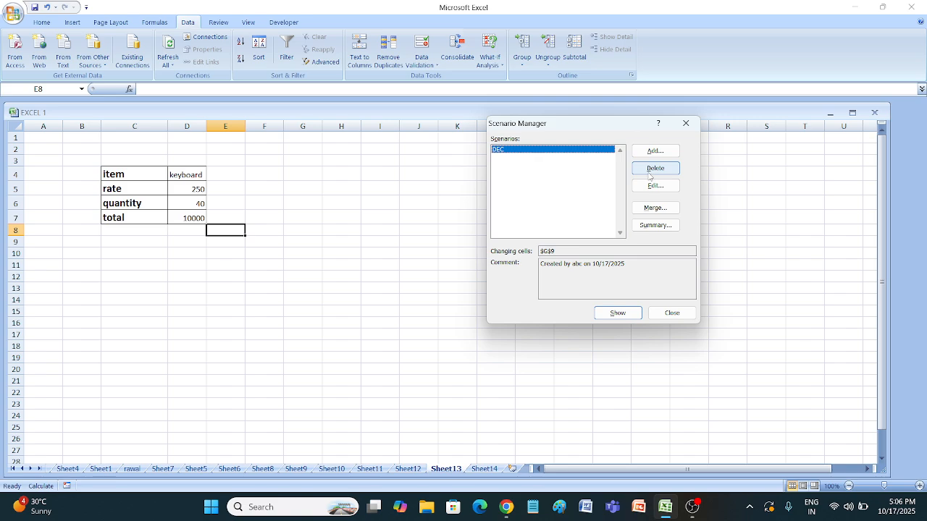
# - Edit the DEC scenario, accept its name, changing cell G9 and blank value, and close the Scenario Manager
pyautogui.click(654, 187)
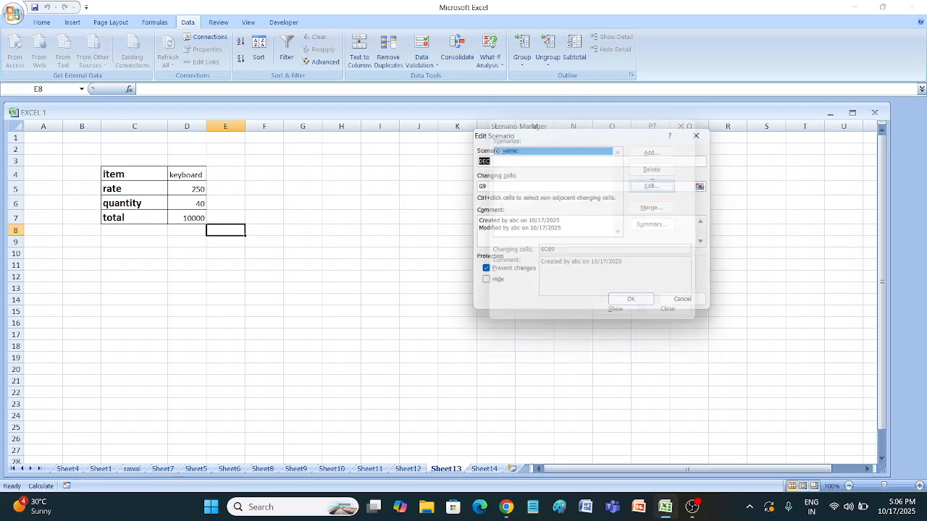
pyautogui.click(634, 303)
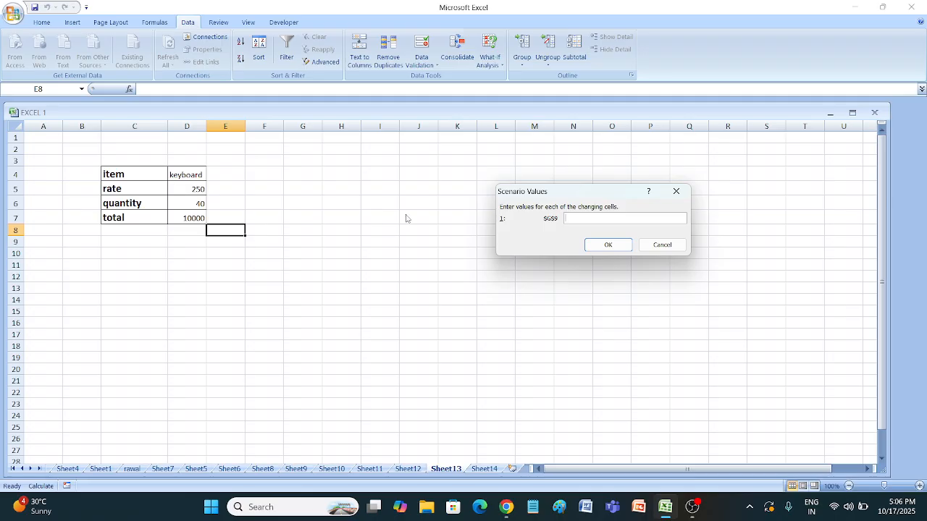
pyautogui.click(606, 245)
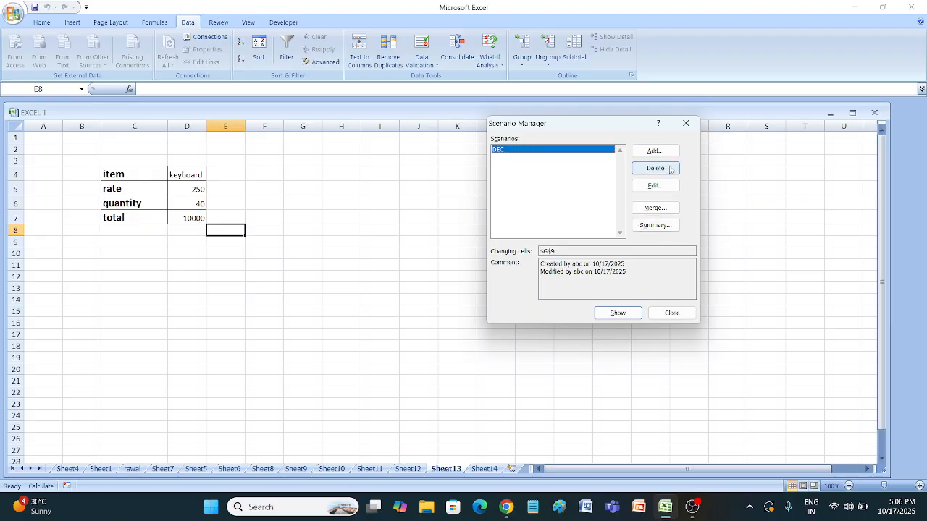
pyautogui.click(685, 123)
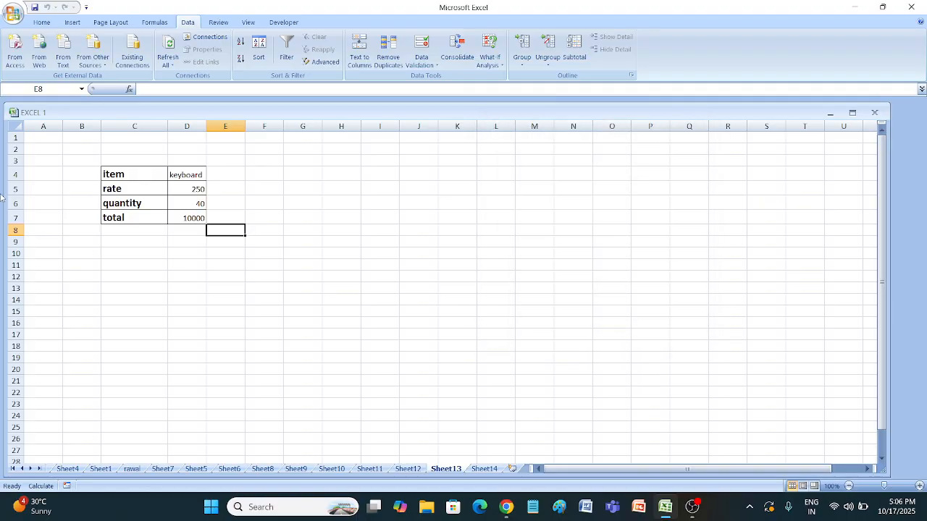
# - Select the rate and quantity values in D5:D6, add another scenario with G9 as the changing cell, and close the Scenario Manager
pyautogui.click(165, 188)
pyautogui.moveTo(171, 189); pyautogui.dragTo(190, 203)
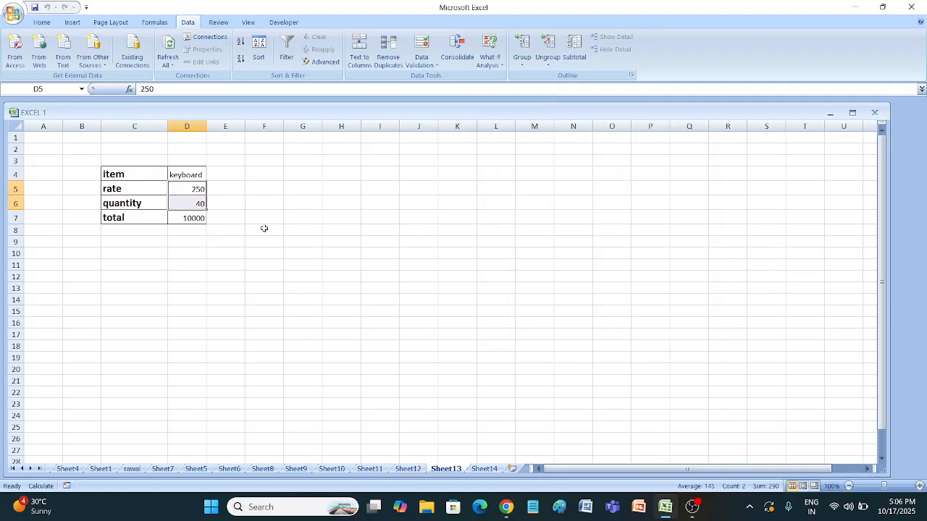
pyautogui.click(489, 61)
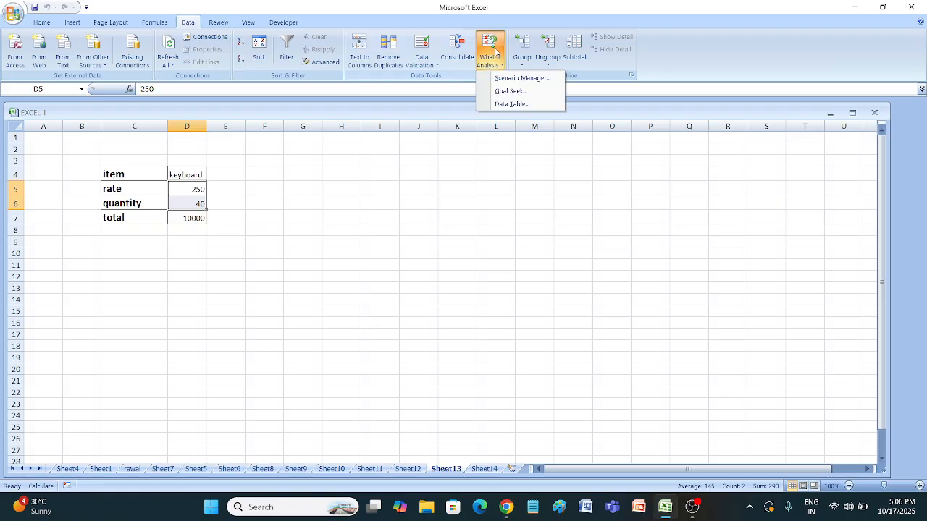
pyautogui.click(519, 78)
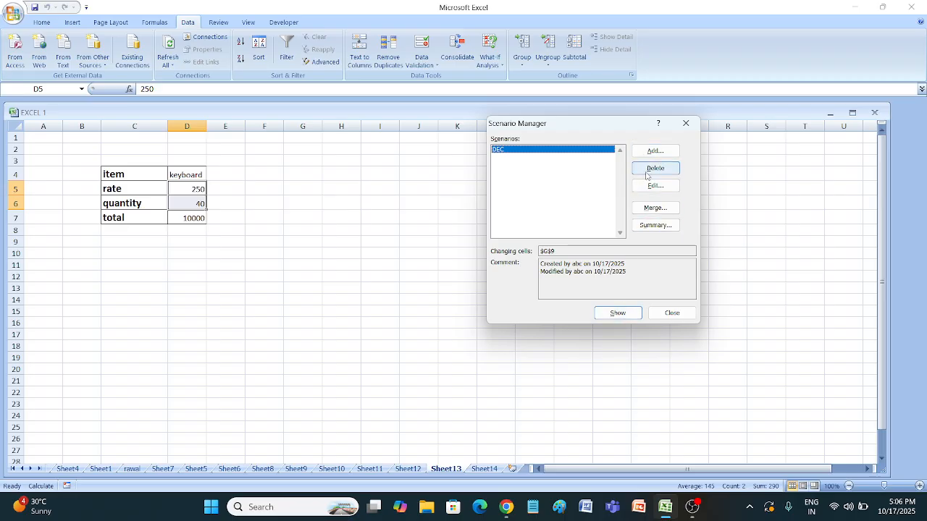
pyautogui.click(654, 151)
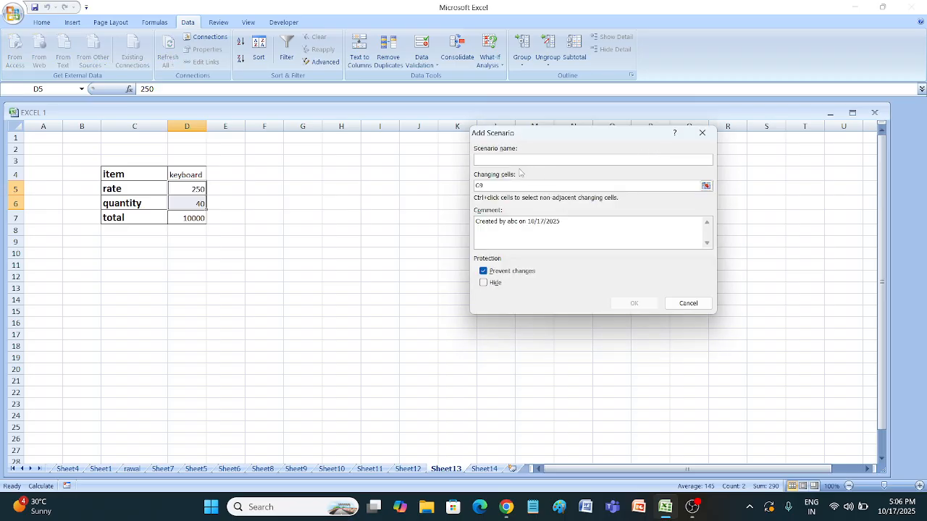
pyautogui.write('3N')
pyautogui.click(620, 304)
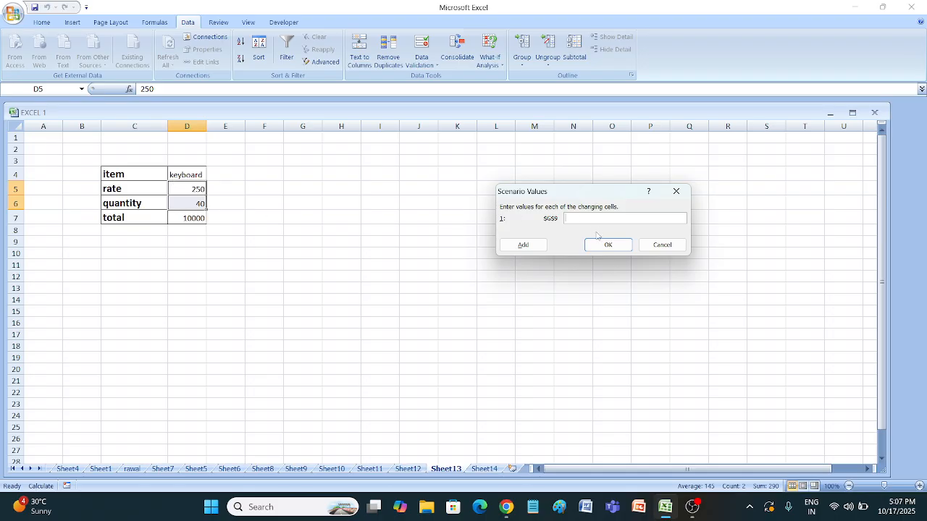
pyautogui.click(526, 246)
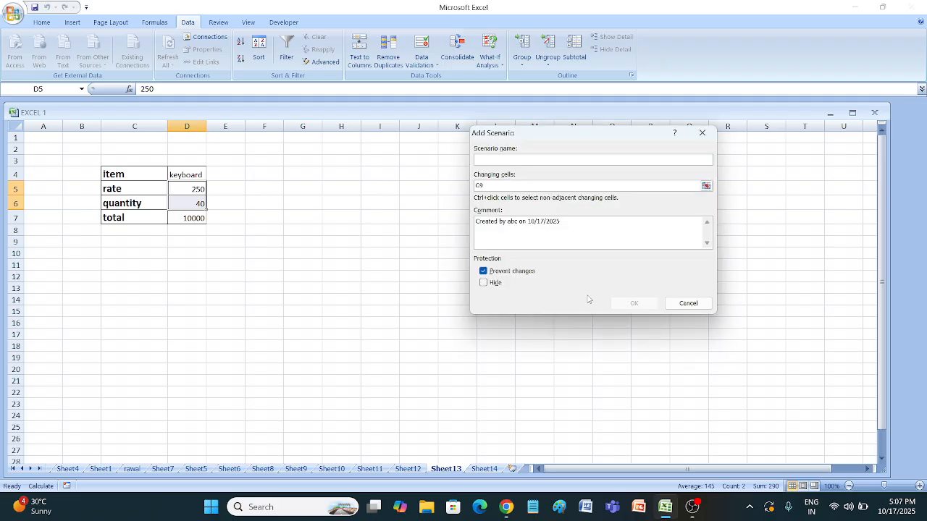
pyautogui.click(702, 134)
pyautogui.click(688, 124)
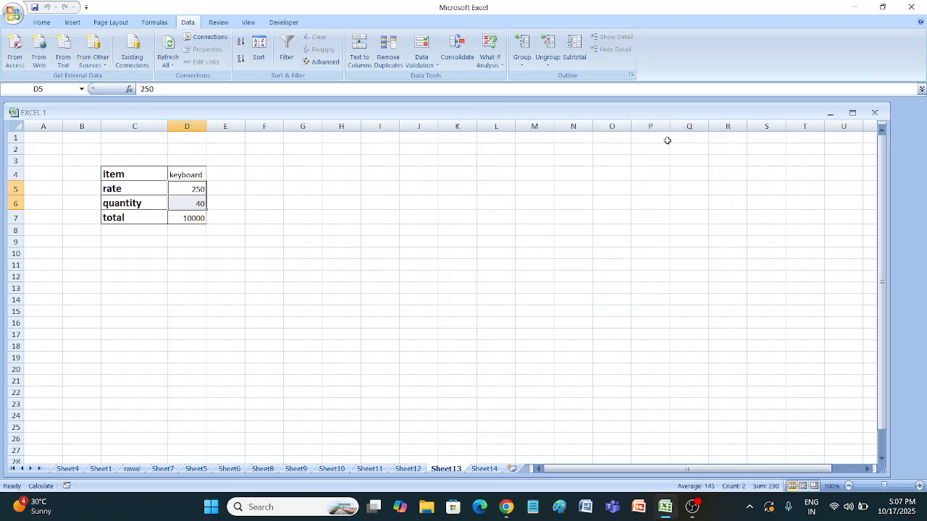
pyautogui.click(316, 203)
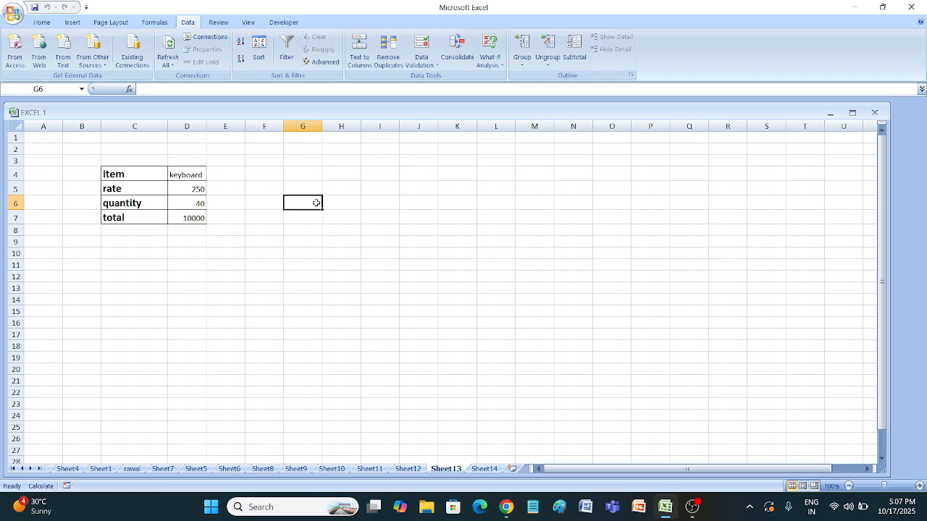
pyautogui.click(500, 57)
pyautogui.click(520, 92)
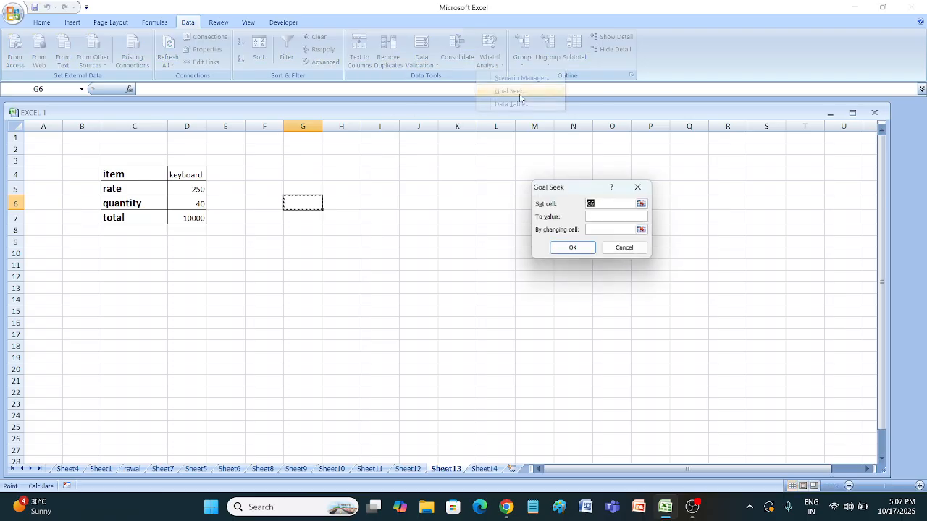
pyautogui.click(640, 186)
# - Leave Goal Seek and clear the formula from the total cell D7
pyautogui.click(182, 205)
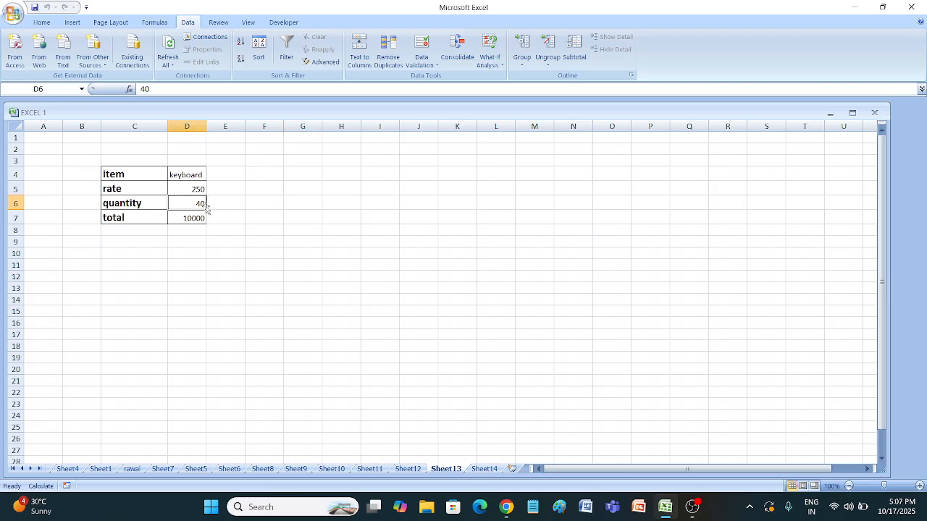
pyautogui.click(195, 218)
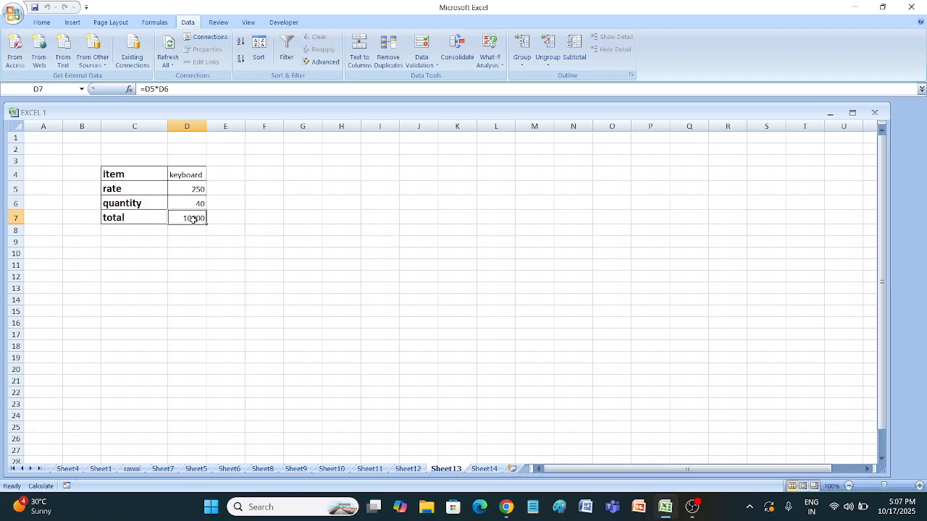
pyautogui.doubleClick(193, 218)
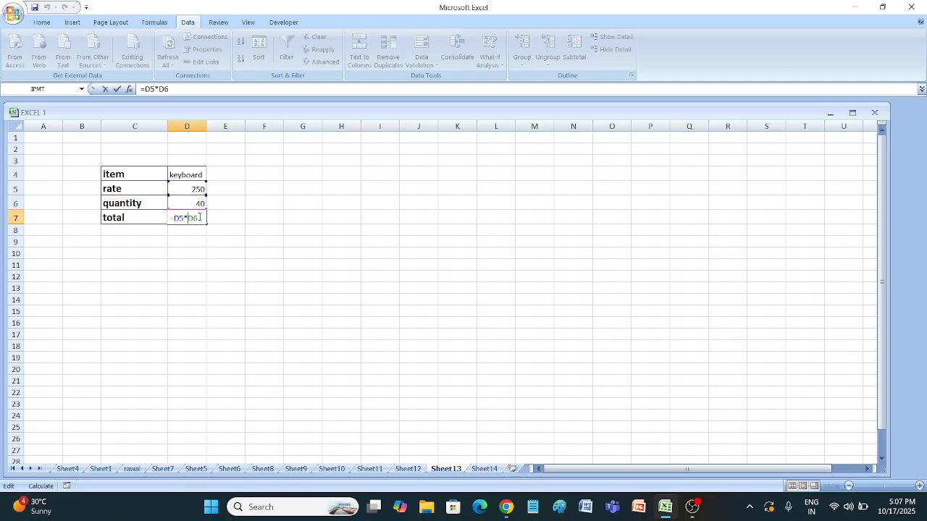
pyautogui.press('BackSpace')
pyautogui.press('BackSpace')
pyautogui.press('BackSpace')
pyautogui.press('BackSpace')
pyautogui.press('BackSpace')
pyautogui.press('BackSpace')
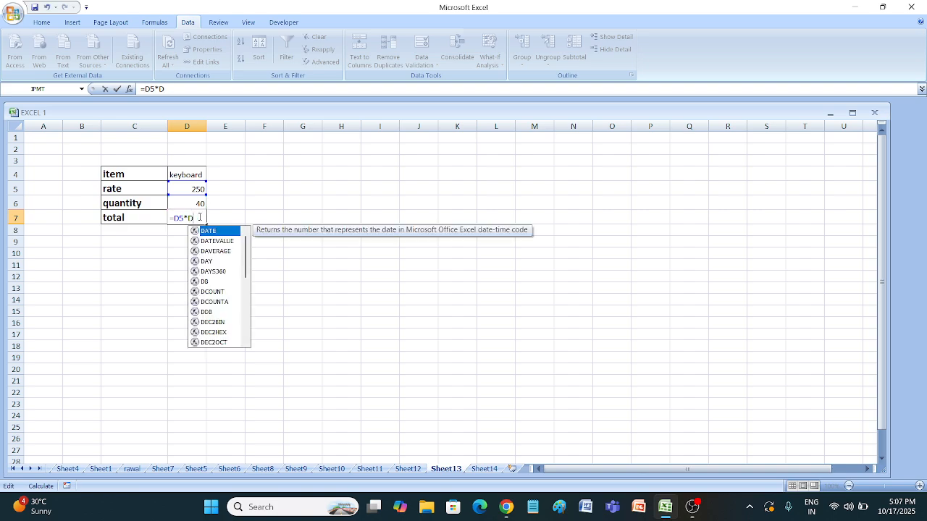
pyautogui.click(226, 240)
pyautogui.click(191, 220)
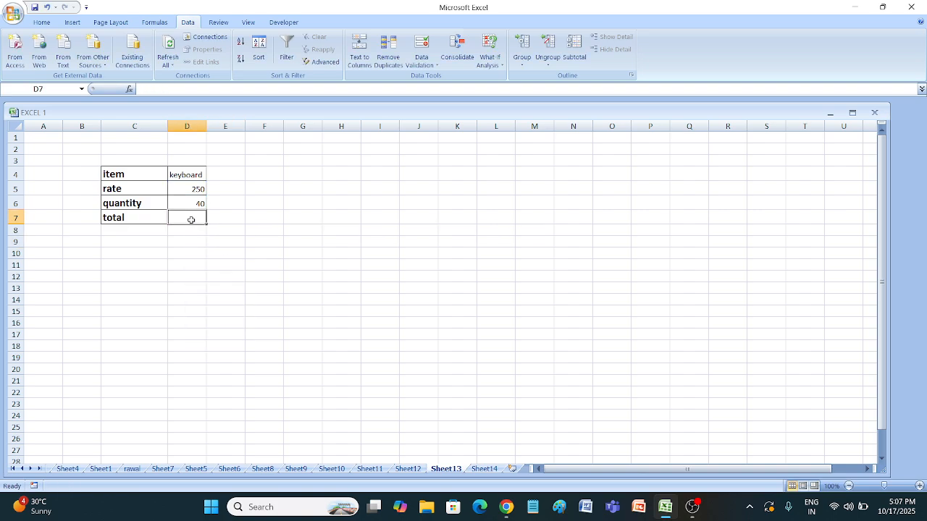
# - Calculate the total in D7 as rate times quantity with the formula =D5*D6
pyautogui.write('1')
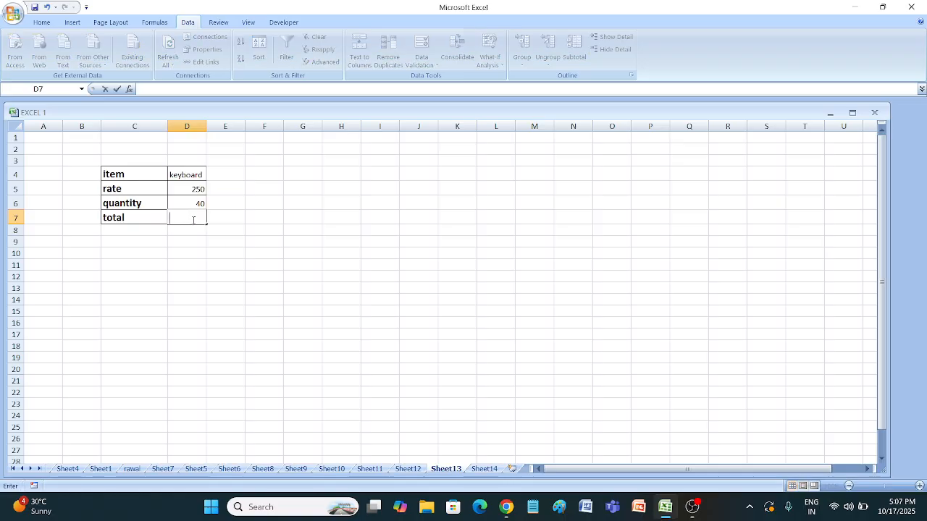
pyautogui.write('=')
pyautogui.click(196, 191)
pyautogui.write('*')
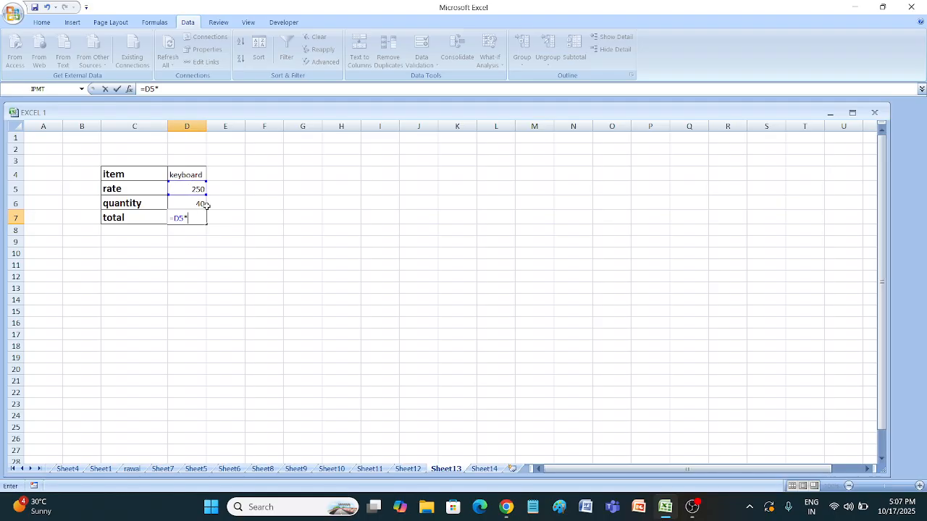
pyautogui.click(181, 202)
pyautogui.press('Return')
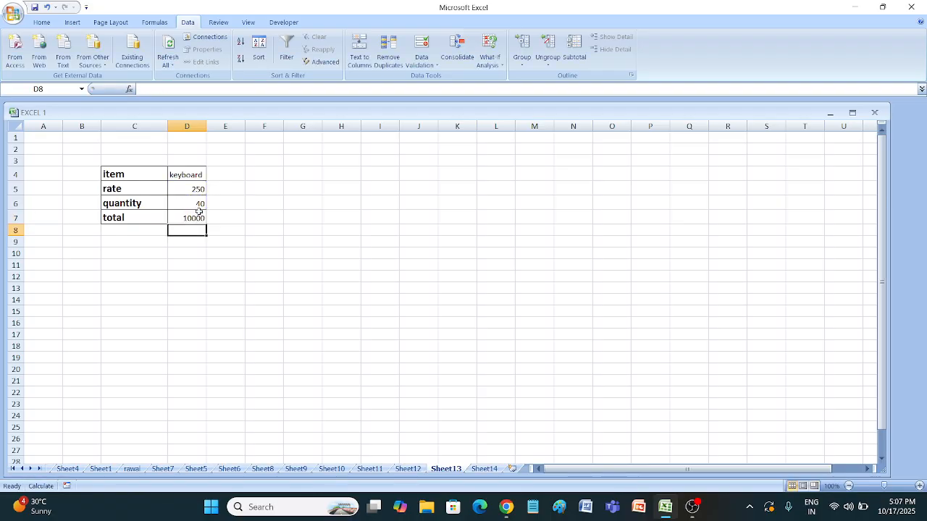
# - Start a Goal Seek on the keyboard table with a target value of 15000
pyautogui.click(221, 221)
pyautogui.moveTo(193, 189); pyautogui.dragTo(189, 203)
pyautogui.click(483, 64)
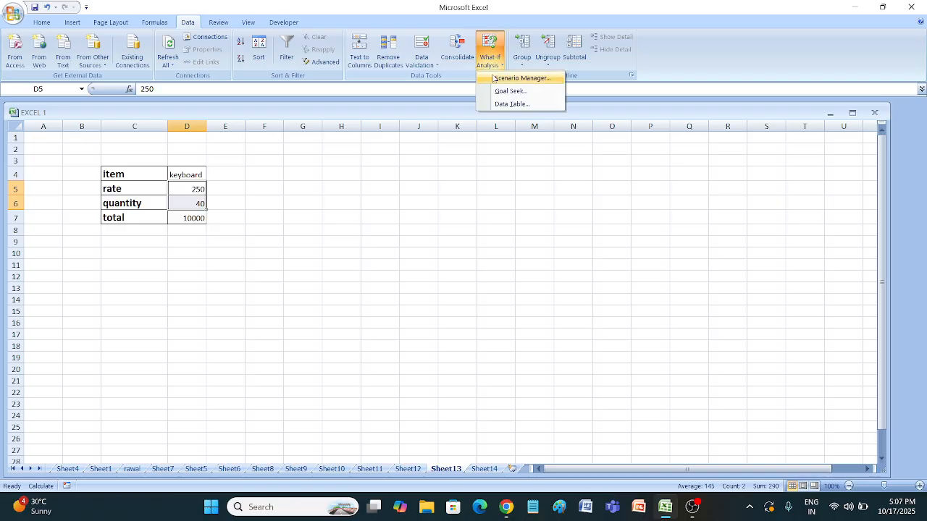
pyautogui.click(499, 93)
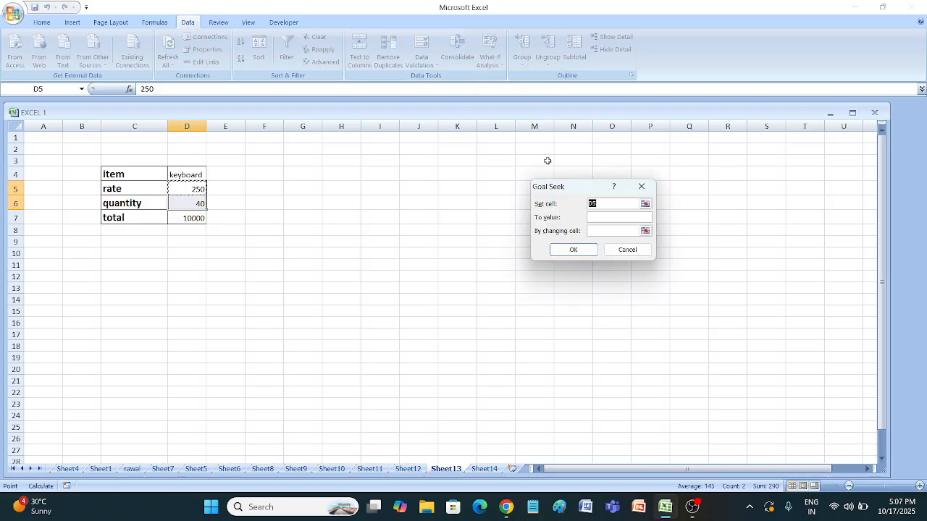
pyautogui.click(604, 217)
pyautogui.write('15000')
# - Make total cell D7 the goal cell and quantity cell D6 the changing cell, run Goal Seek, and accept the solution
pyautogui.click(591, 203)
pyautogui.click(595, 204)
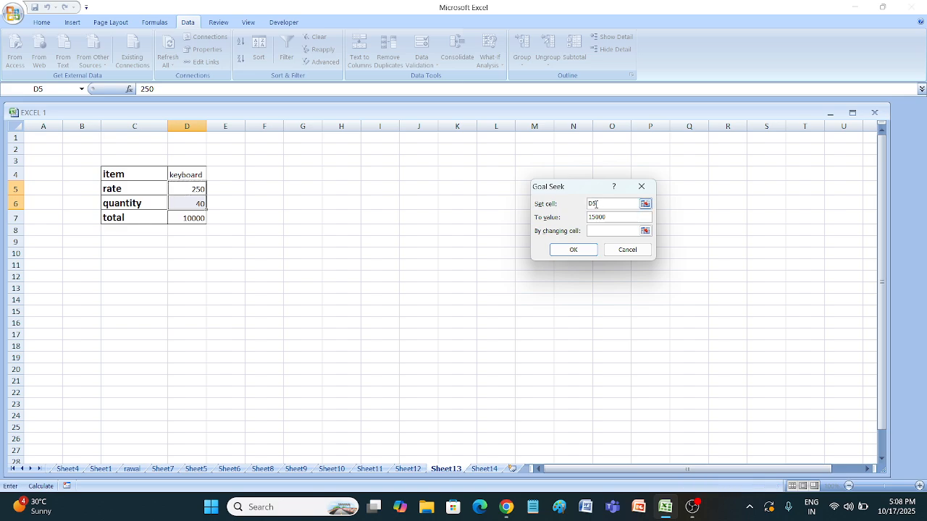
pyautogui.press('BackSpace')
pyautogui.click(182, 217)
pyautogui.click(601, 232)
pyautogui.click(191, 204)
pyautogui.click(572, 250)
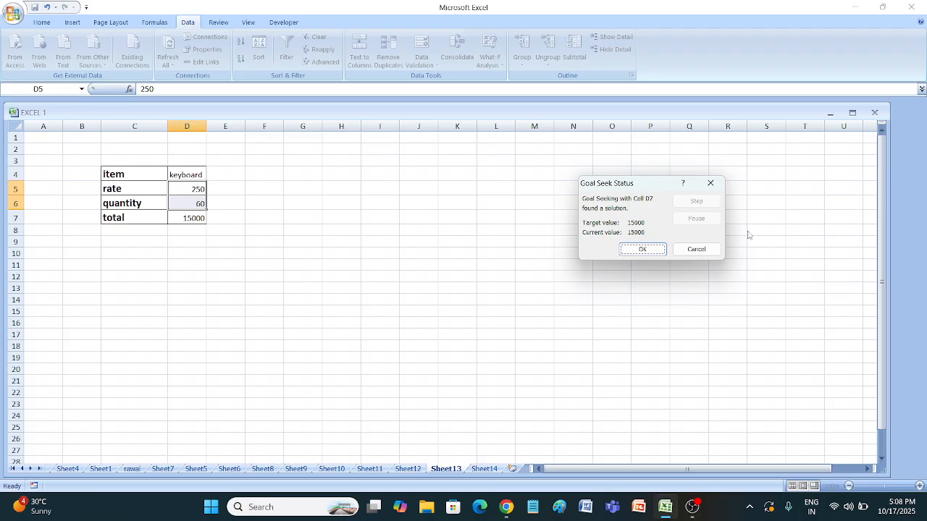
pyautogui.click(649, 250)
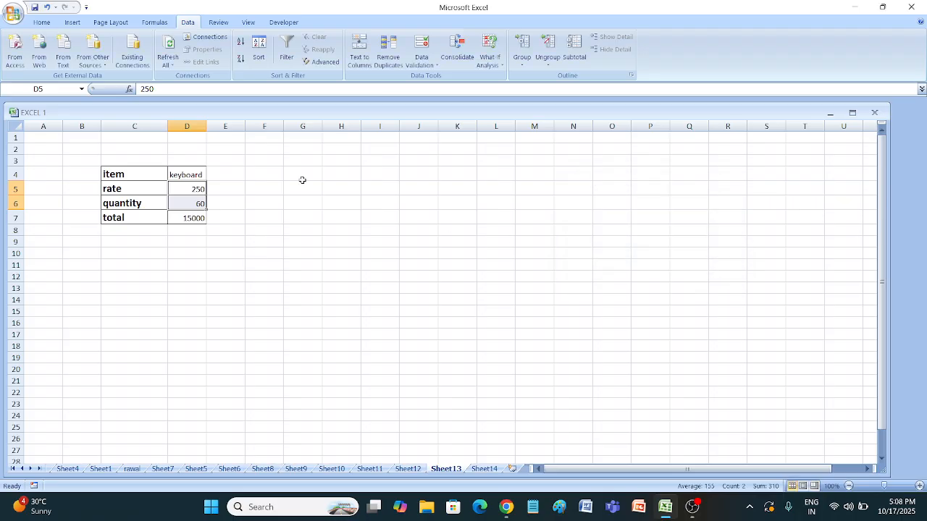
pyautogui.click(192, 203)
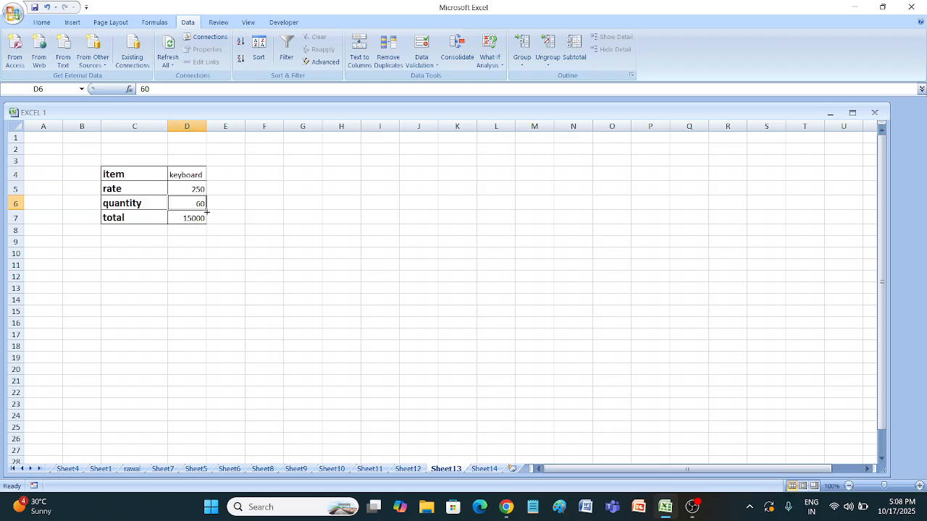
pyautogui.click(489, 57)
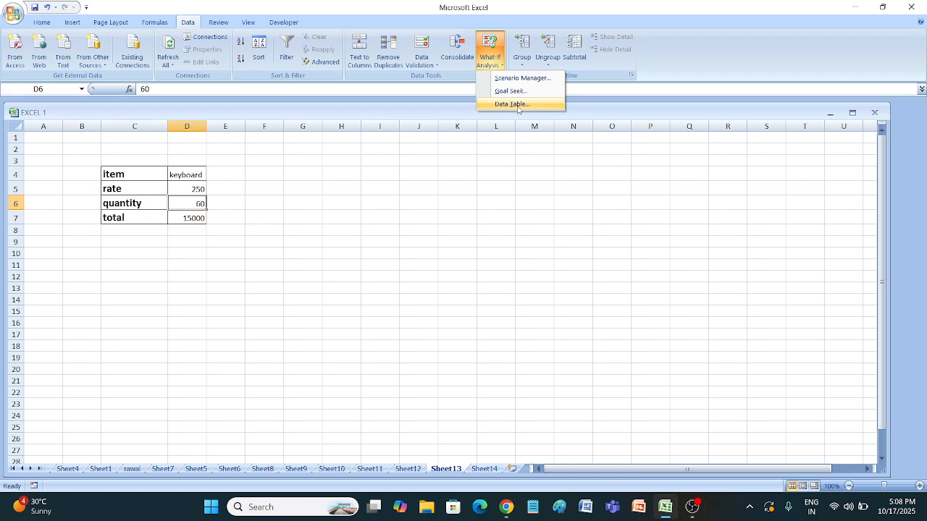
pyautogui.click(499, 210)
pyautogui.click(250, 205)
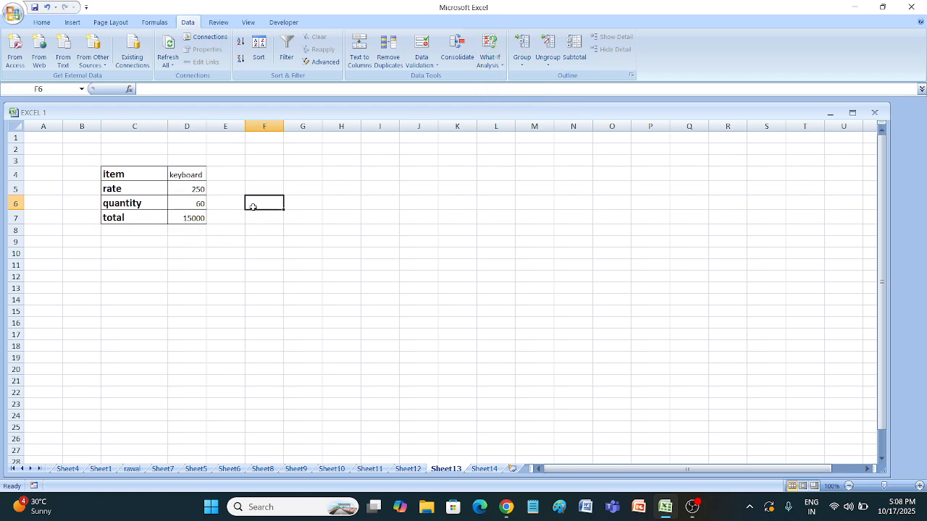
# - Switch to the empty Sheet14 and select cell D5
pyautogui.click(493, 470)
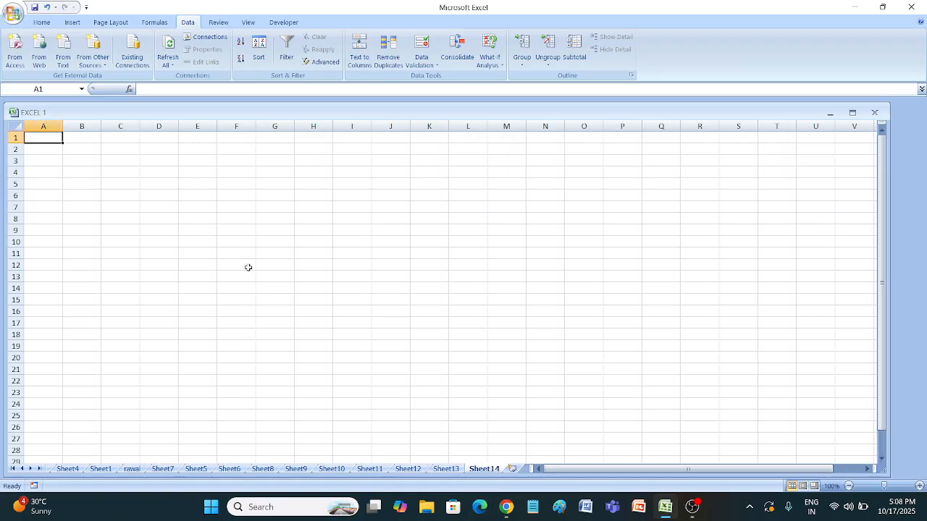
pyautogui.click(223, 206)
pyautogui.click(168, 186)
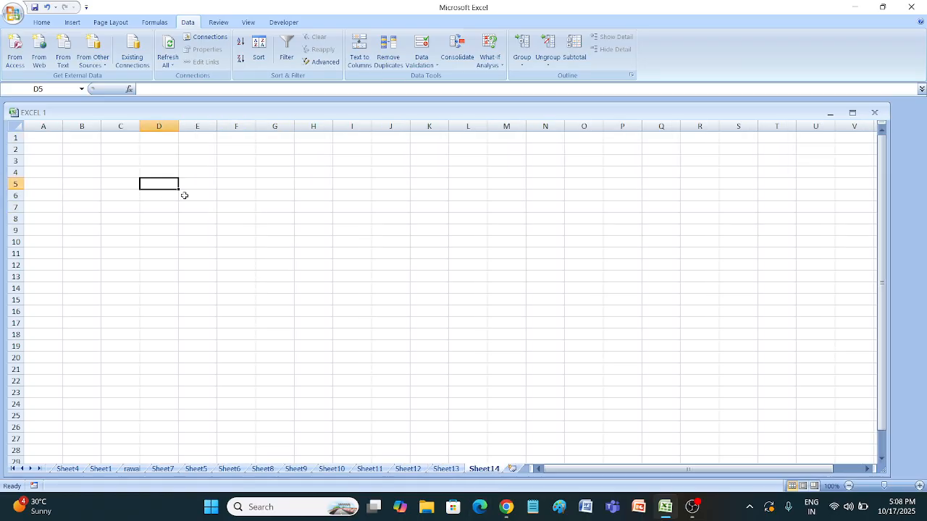
pyautogui.click(42, 22)
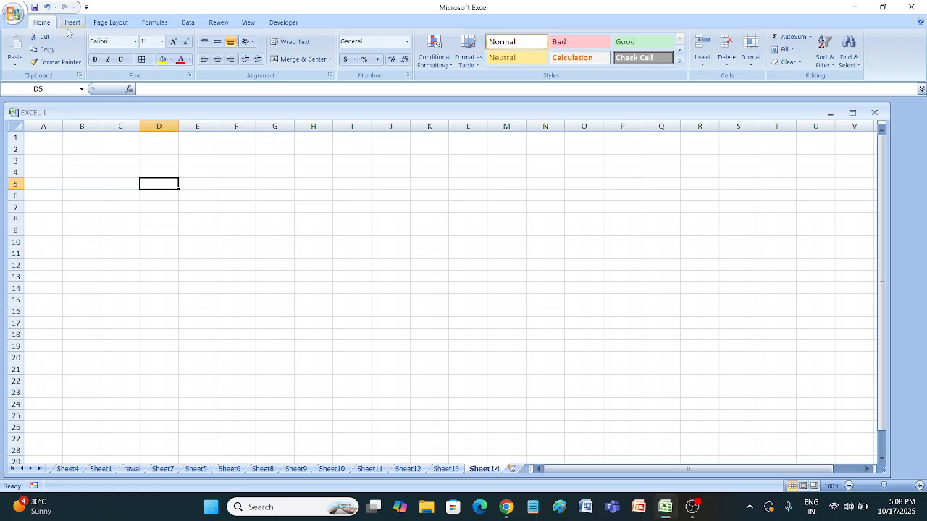
pyautogui.click(73, 23)
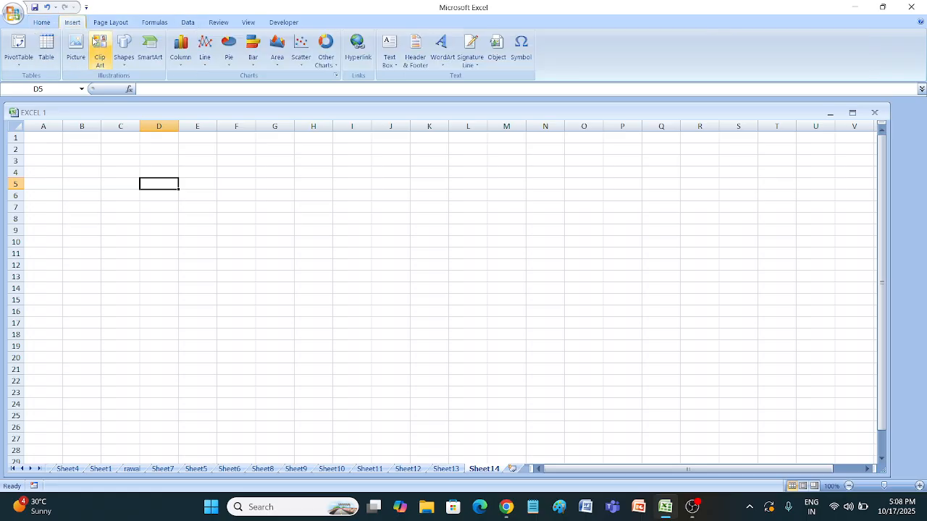
pyautogui.click(48, 50)
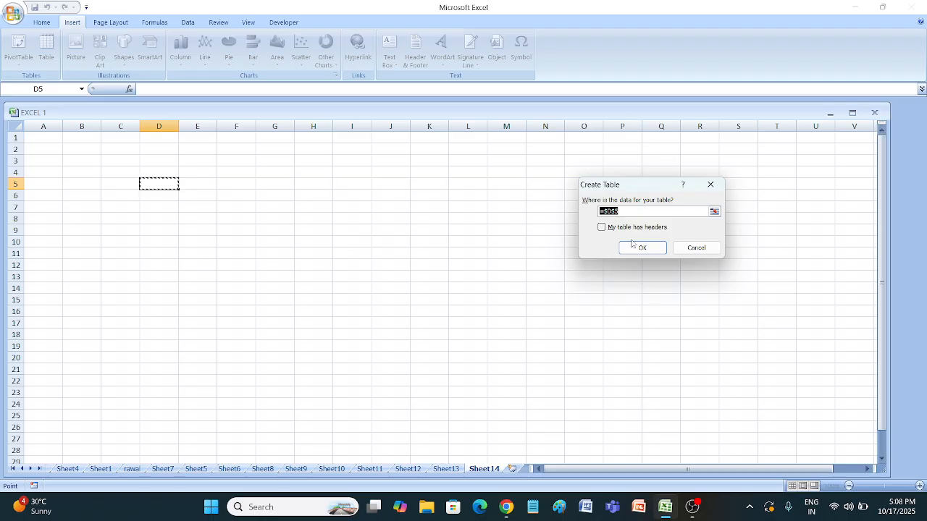
pyautogui.moveTo(166, 186); pyautogui.dragTo(467, 381)
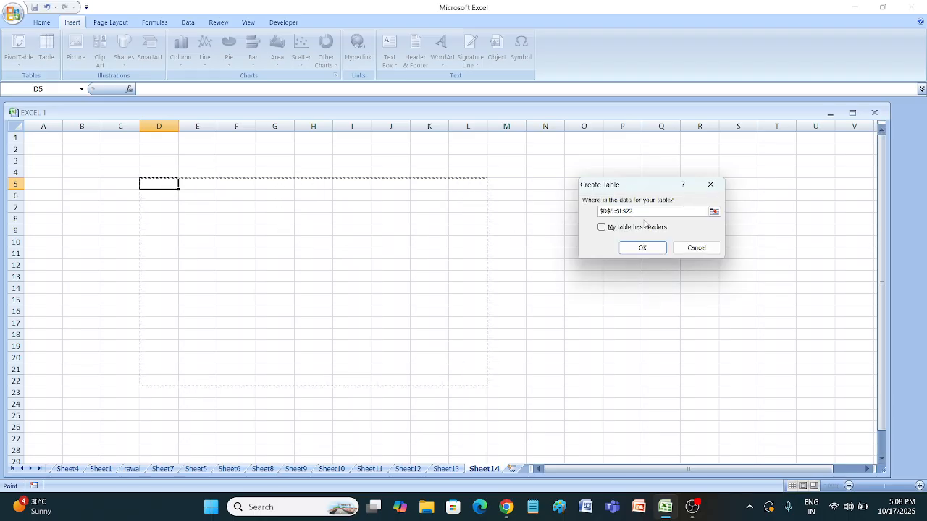
pyautogui.click(708, 185)
pyautogui.click(416, 232)
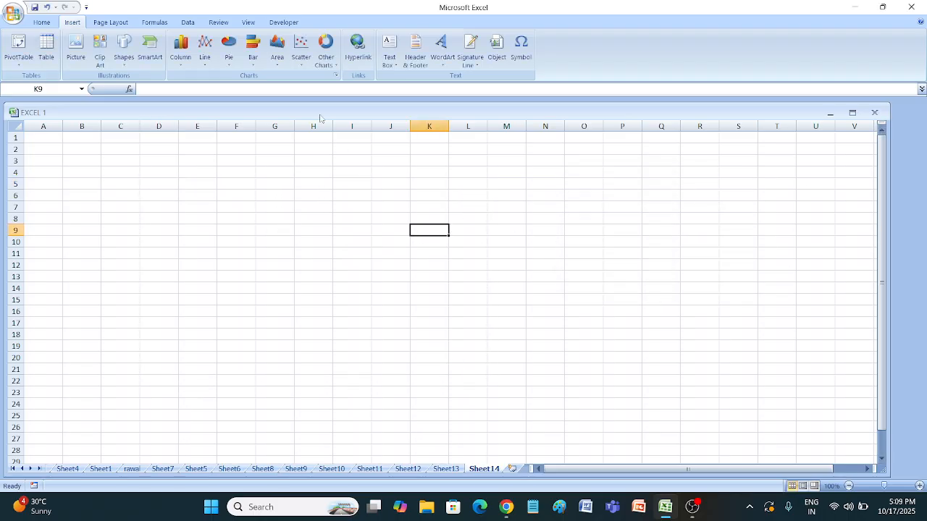
pyautogui.click(187, 22)
pyautogui.click(490, 67)
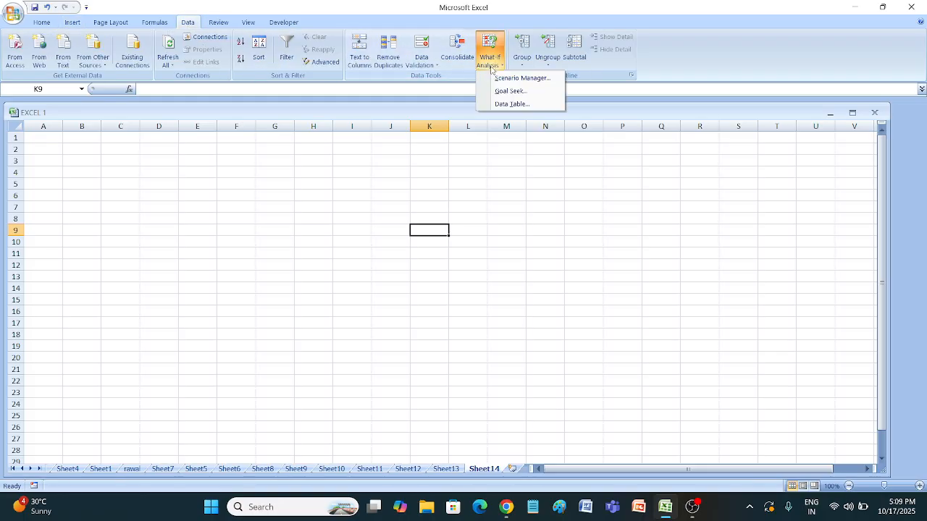
pyautogui.click(509, 104)
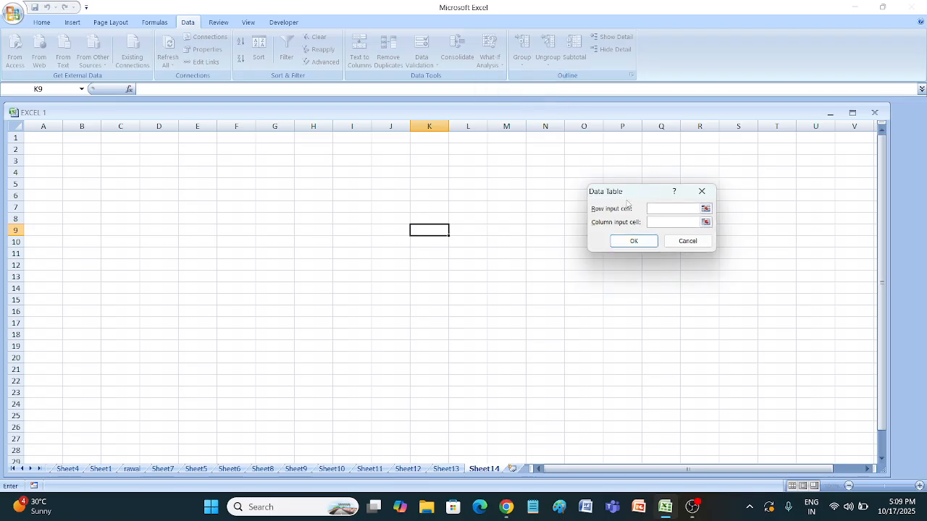
pyautogui.click(701, 192)
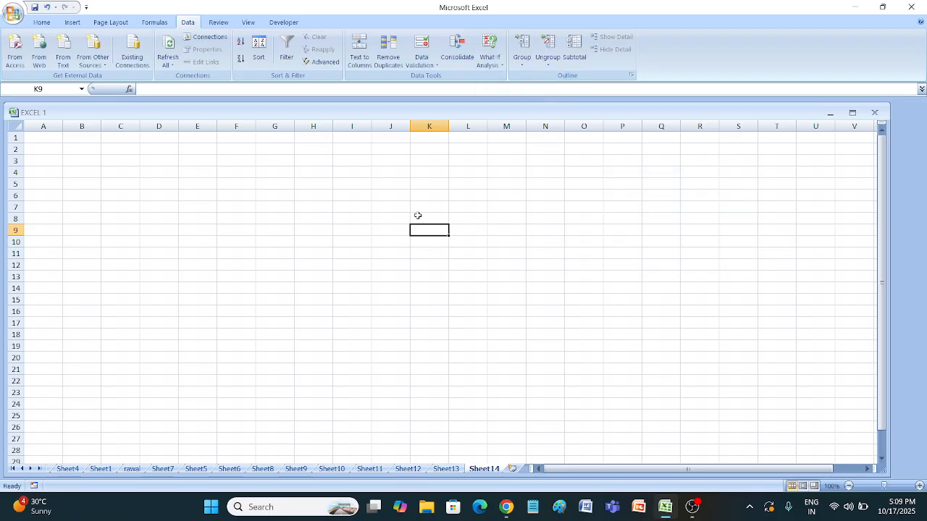
# - Enter 1 as the starting value in both F5 and E6
pyautogui.click(221, 181)
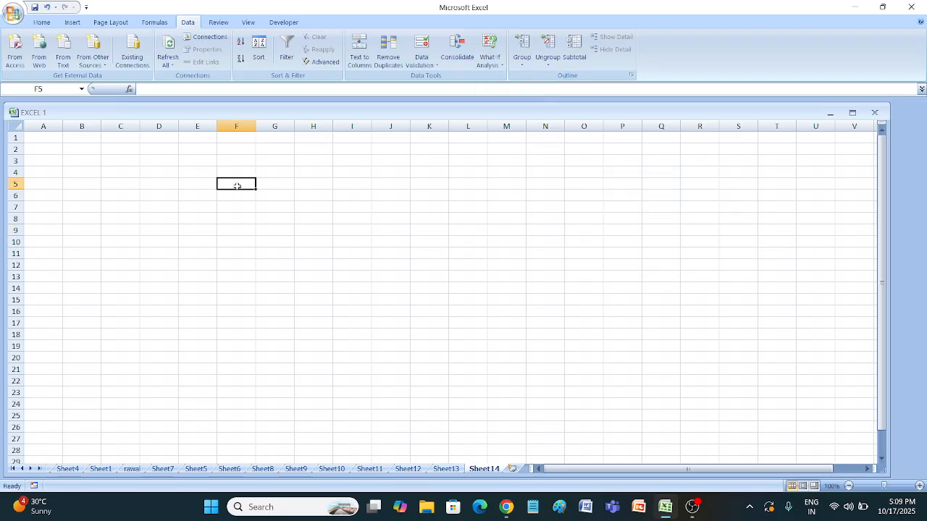
pyautogui.write('1')
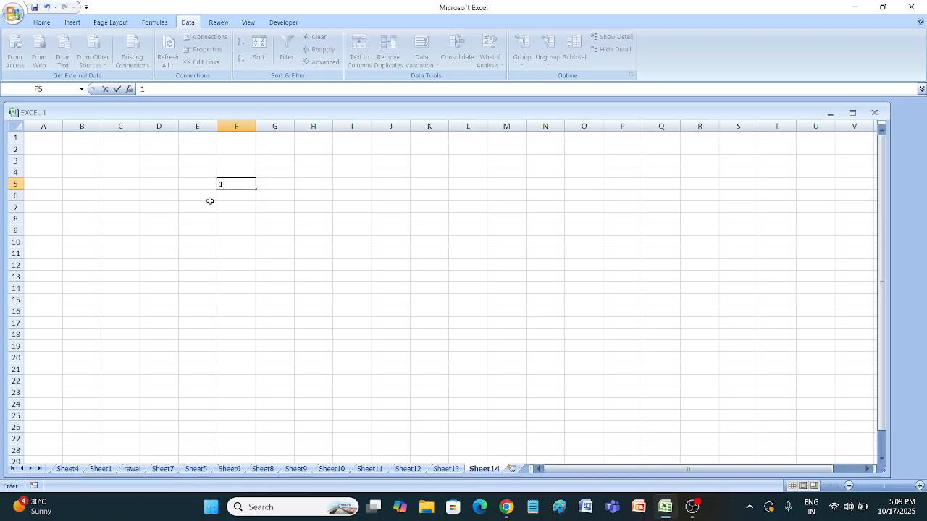
pyautogui.click(206, 198)
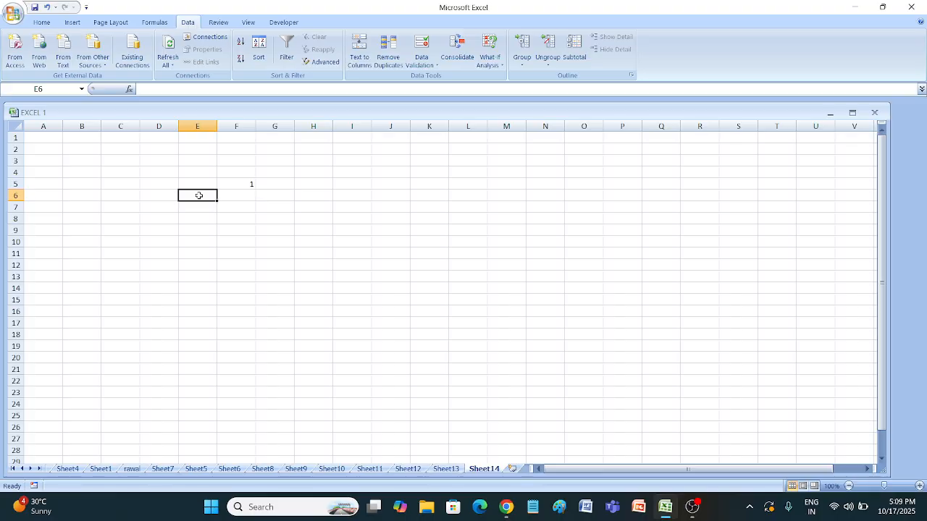
pyautogui.write('1')
# - Multiply the two starting values in G7 with the formula =F5*E6
pyautogui.click(269, 207)
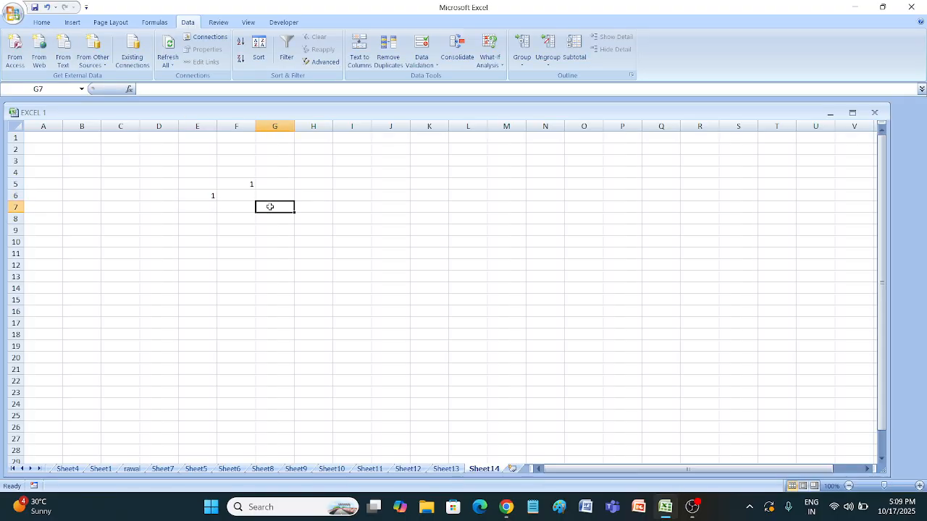
pyautogui.write('=')
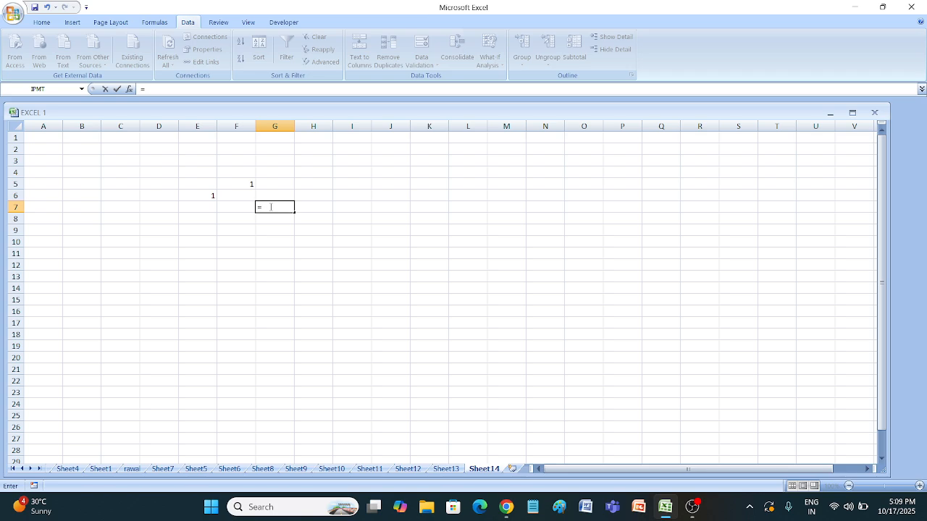
pyautogui.click(239, 178)
pyautogui.write('*')
pyautogui.click(207, 195)
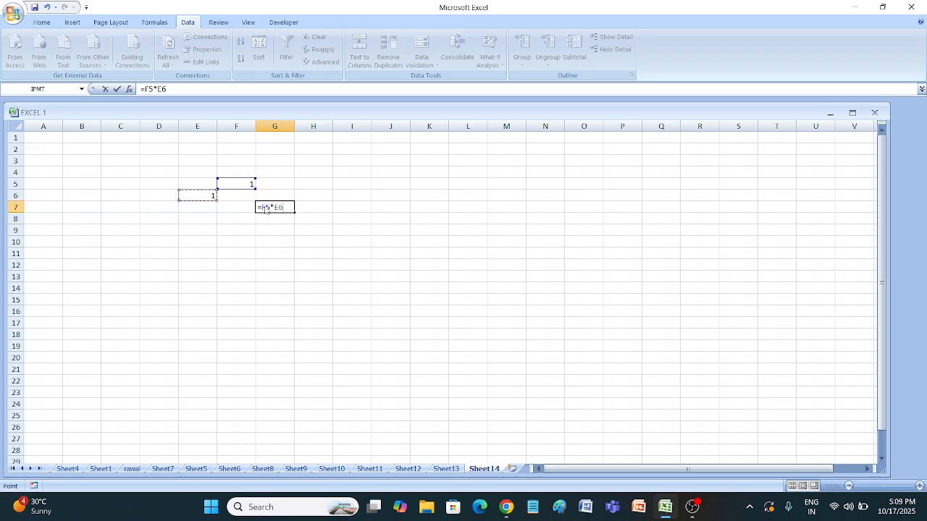
pyautogui.press('Return')
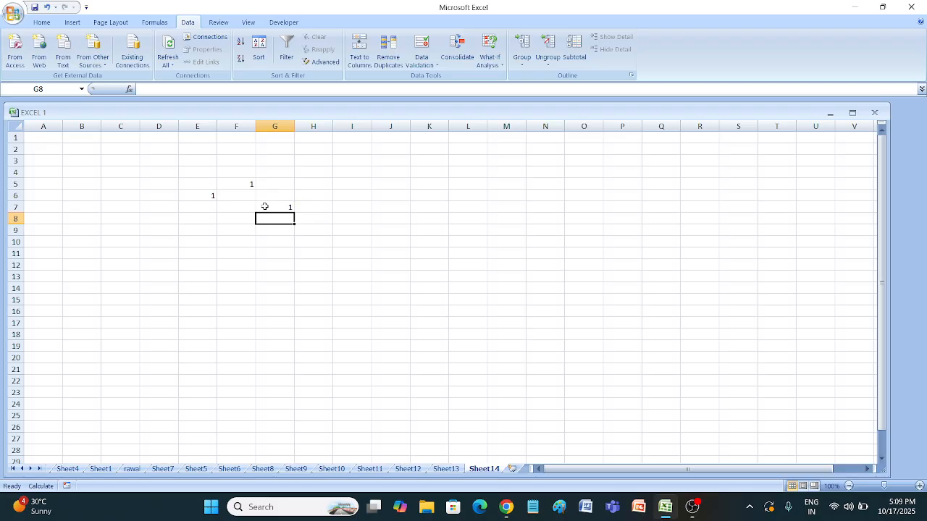
# - Enter 2 in G8 and fill the G7:G8 pattern down to G13
pyautogui.write('2')
pyautogui.press('Return')
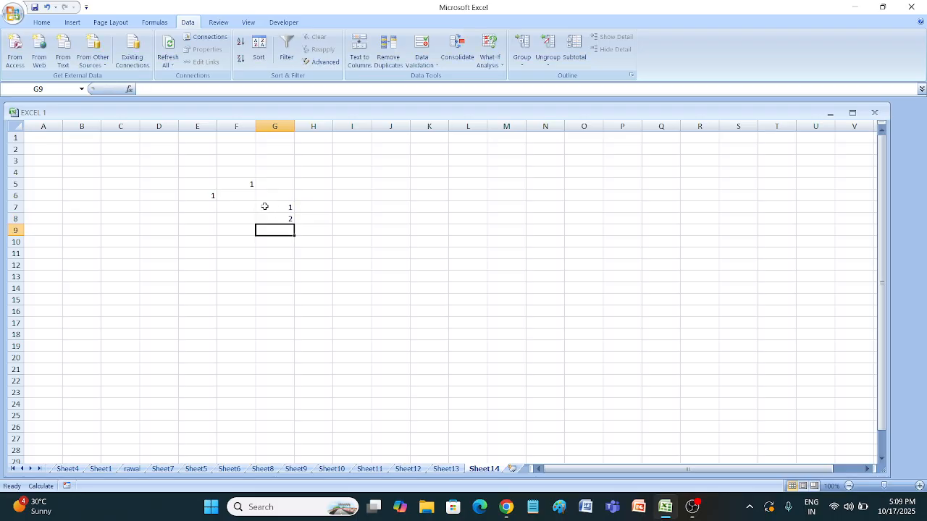
pyautogui.moveTo(265, 207); pyautogui.dragTo(295, 282)
pyautogui.click(303, 208)
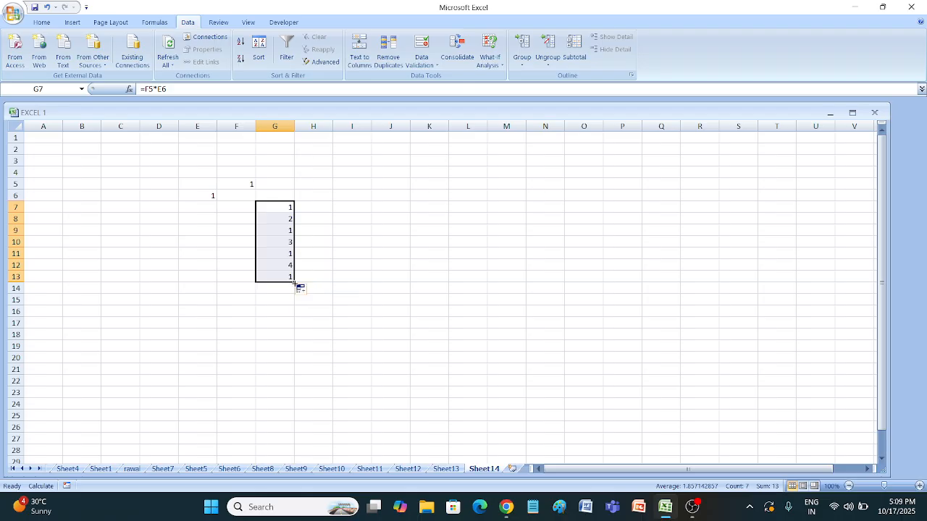
# - Clear the filled values below G8 and enter 3, 4 and 5 in cells G9 to G11
pyautogui.moveTo(295, 283); pyautogui.dragTo(290, 225)
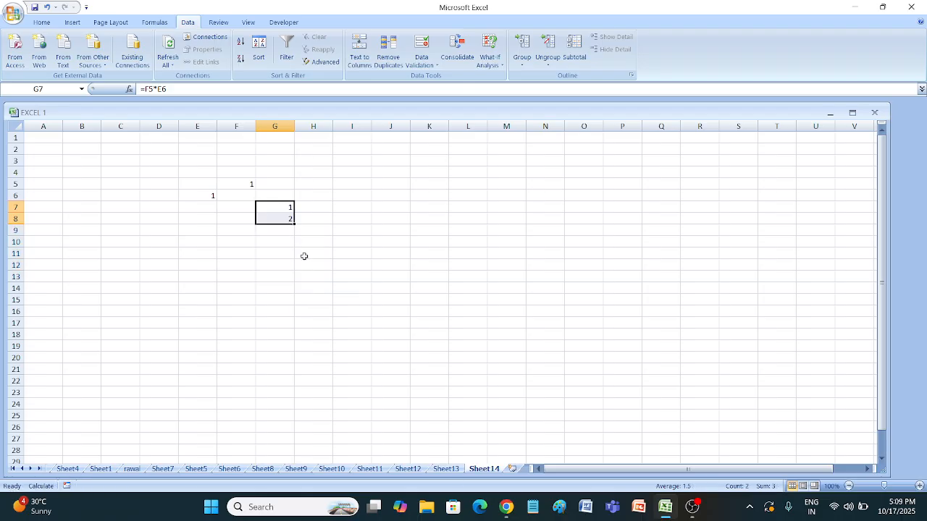
pyautogui.click(275, 229)
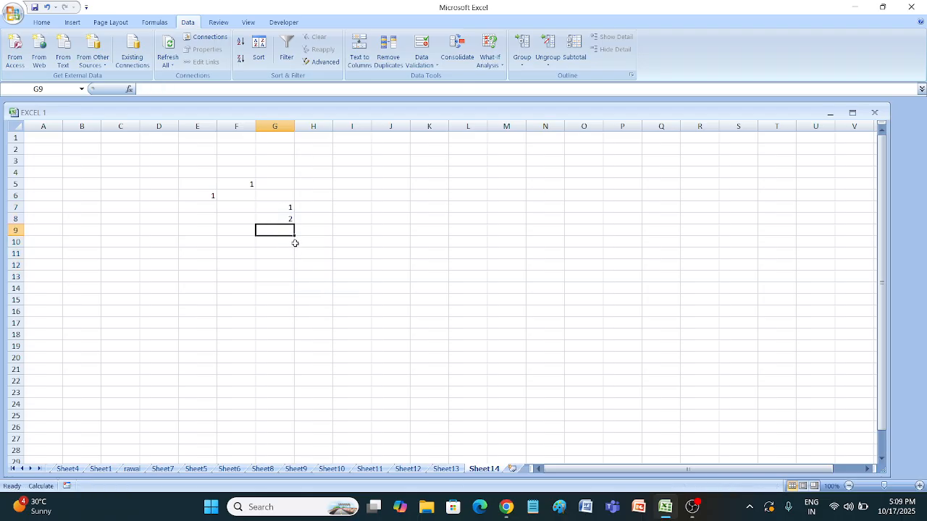
pyautogui.write('3')
pyautogui.press('Return')
pyautogui.write('4')
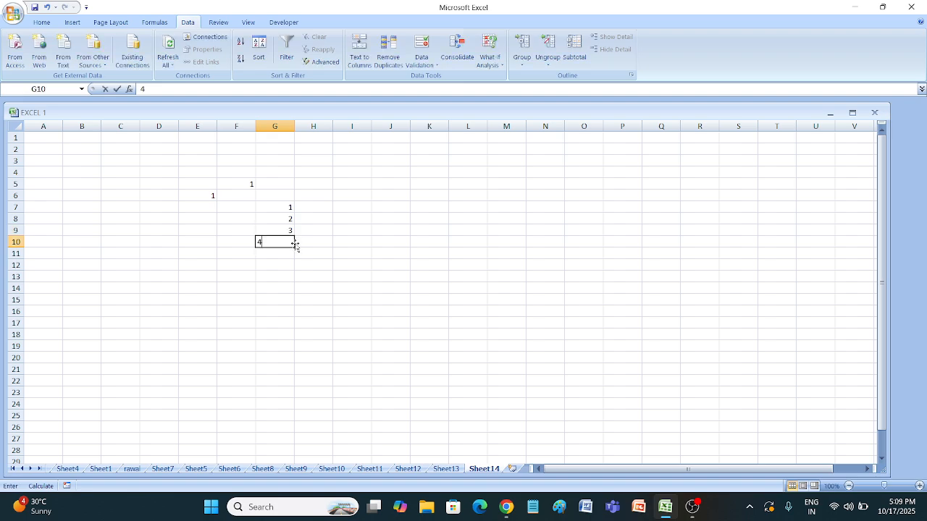
pyautogui.press('Return')
pyautogui.write('5')
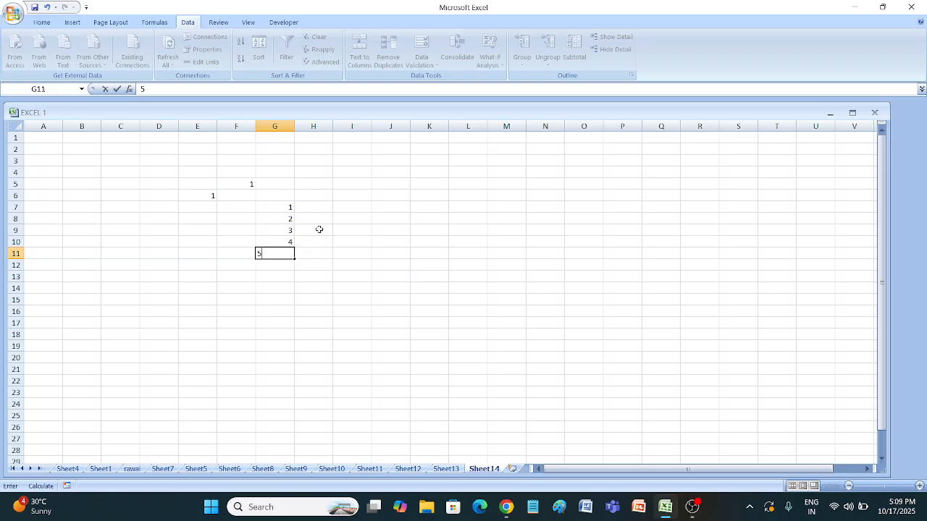
# - Enter 2 in H7 as the row value beside the formula cell
pyautogui.click(323, 207)
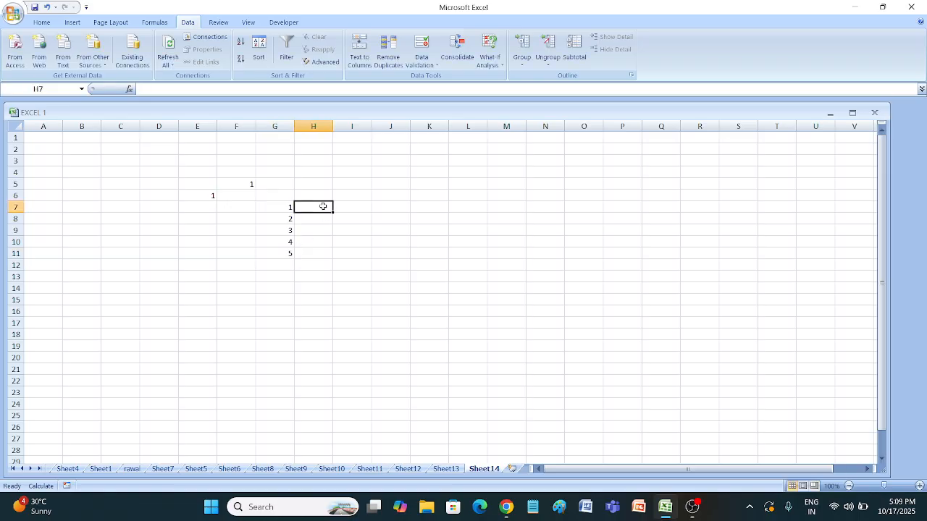
pyautogui.write('2')
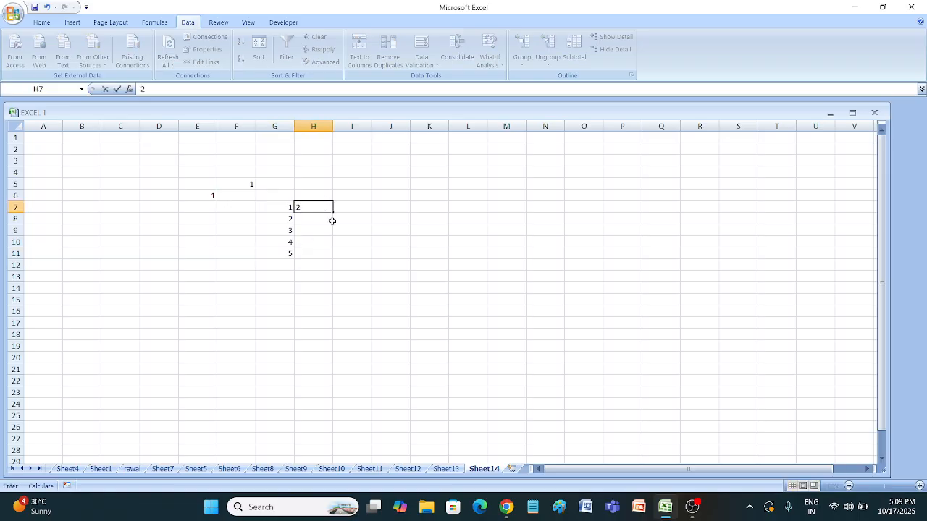
pyautogui.press('Return')
pyautogui.click(344, 251)
pyautogui.click(309, 217)
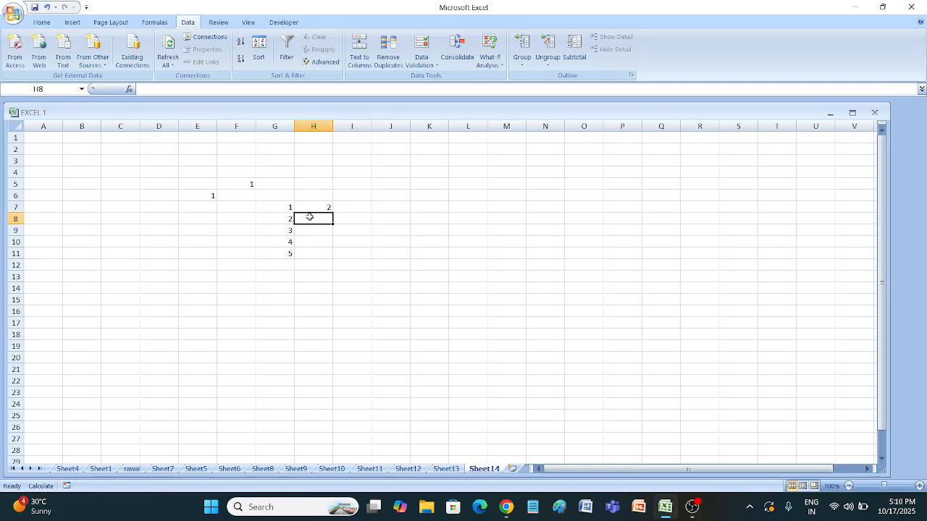
# - Create a What-If data table over G7:H11 with row input cell F5 and column input cell E6
pyautogui.moveTo(310, 217); pyautogui.dragTo(335, 257)
pyautogui.moveTo(291, 207); pyautogui.dragTo(329, 252)
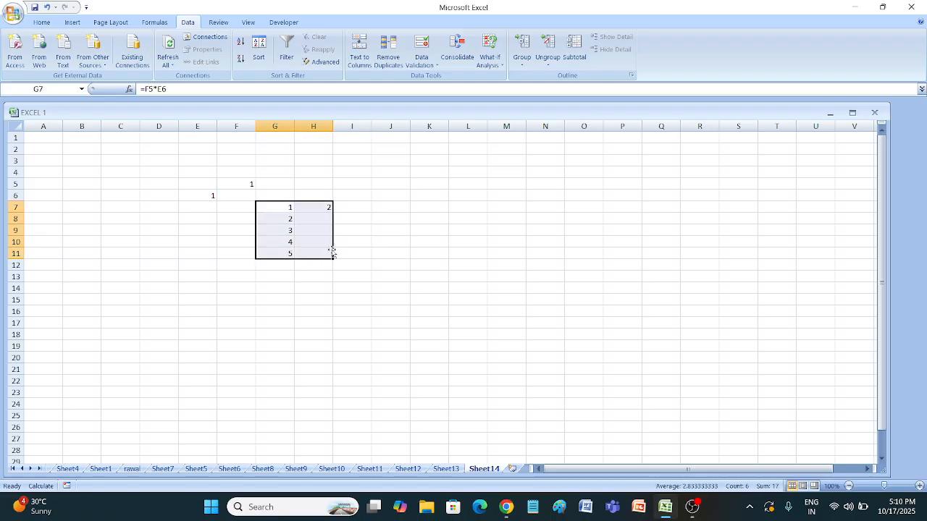
pyautogui.click(498, 37)
pyautogui.click(510, 105)
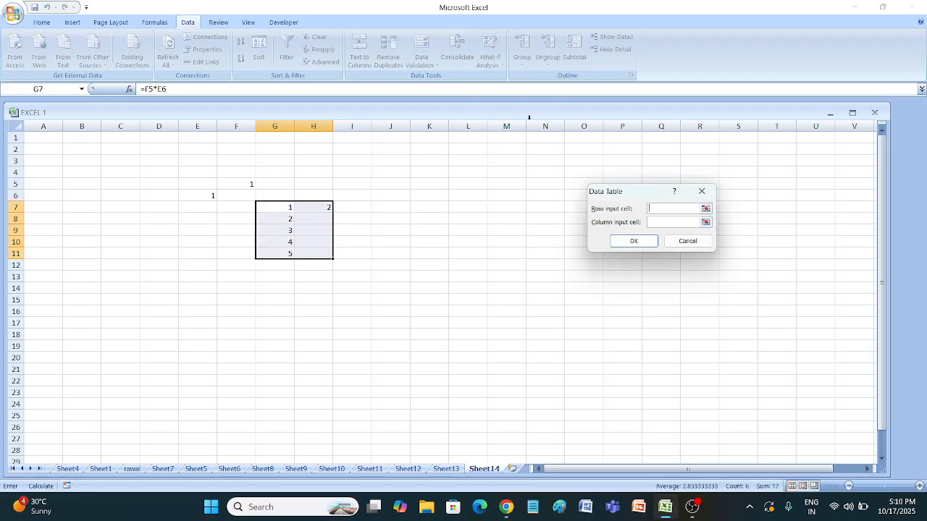
pyautogui.click(249, 183)
pyautogui.press('Tab')
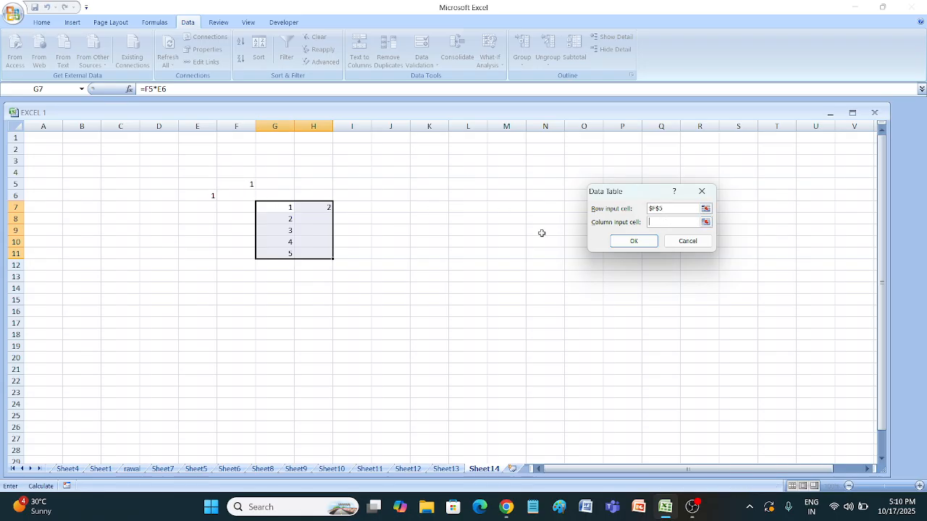
pyautogui.click(197, 197)
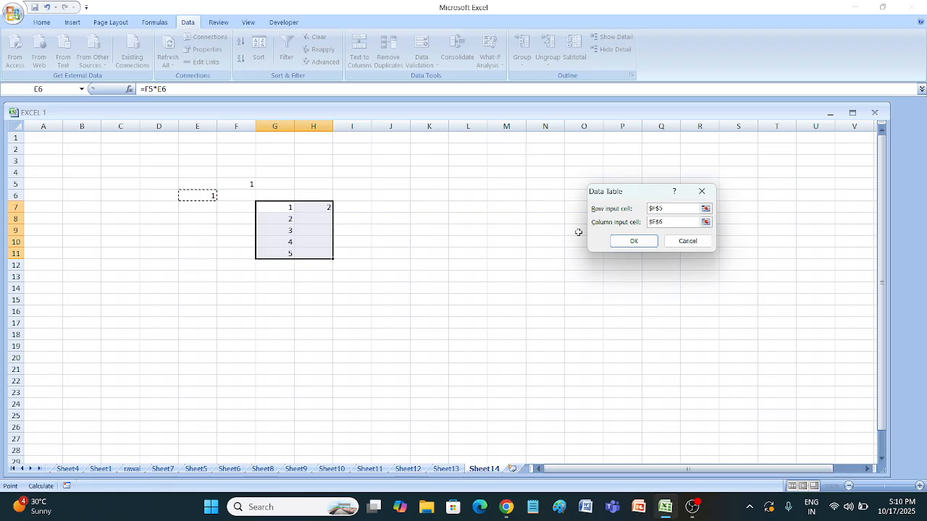
pyautogui.click(634, 240)
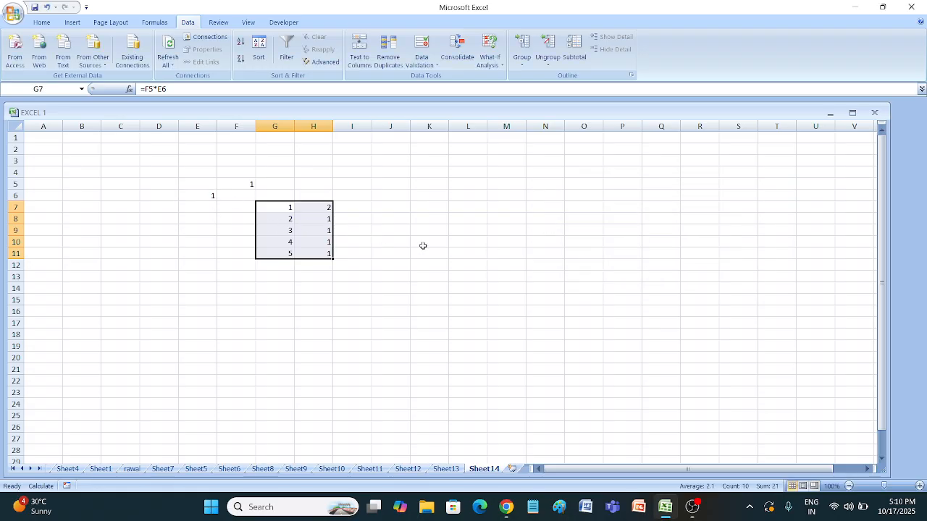
pyautogui.click(364, 249)
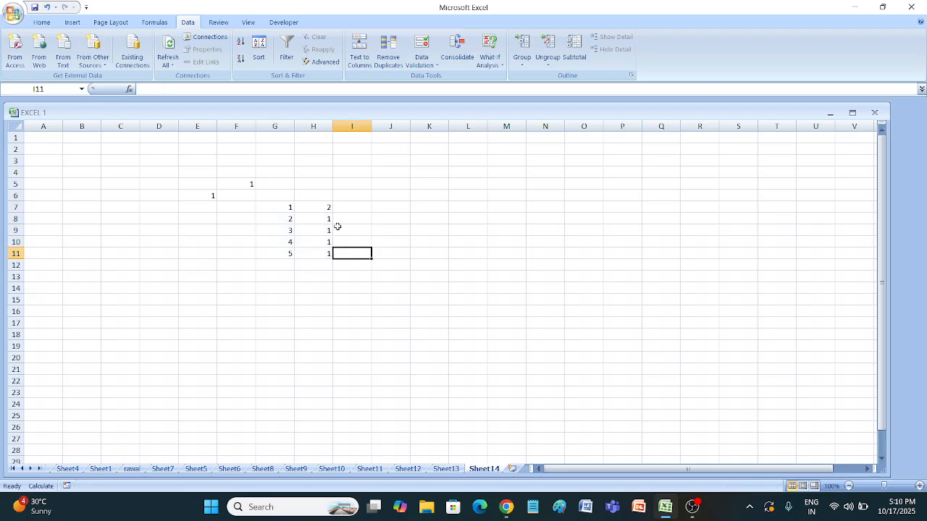
# - Try to clear the contents of the first data table result cell, H8
pyautogui.moveTo(323, 219); pyautogui.dragTo(325, 259)
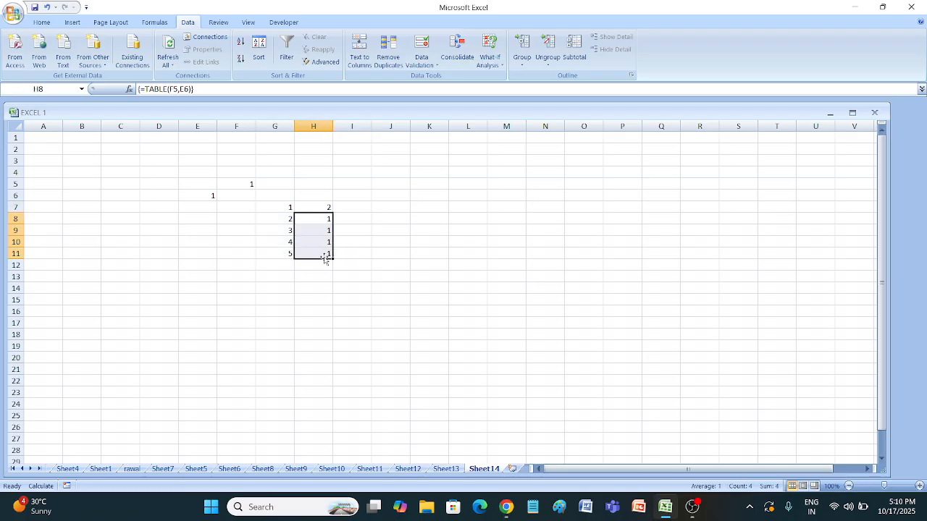
pyautogui.press('BackSpace')
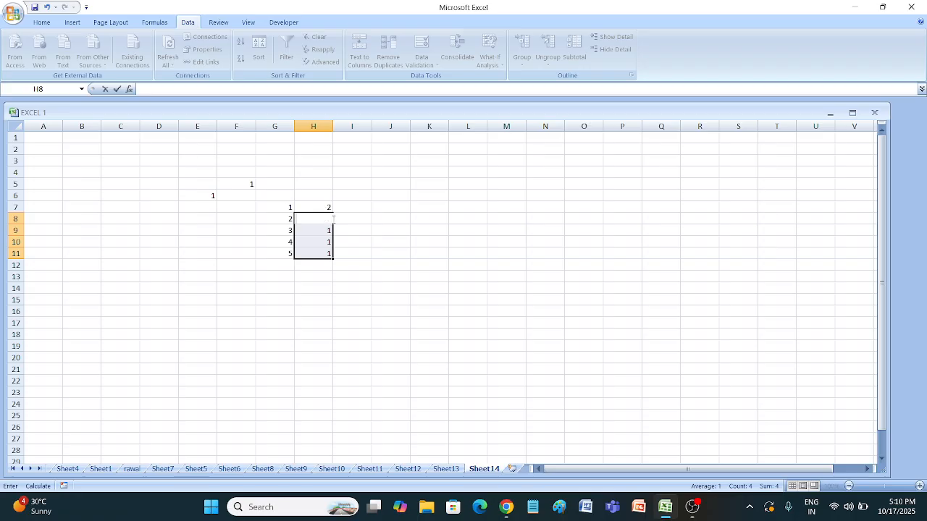
pyautogui.click(351, 250)
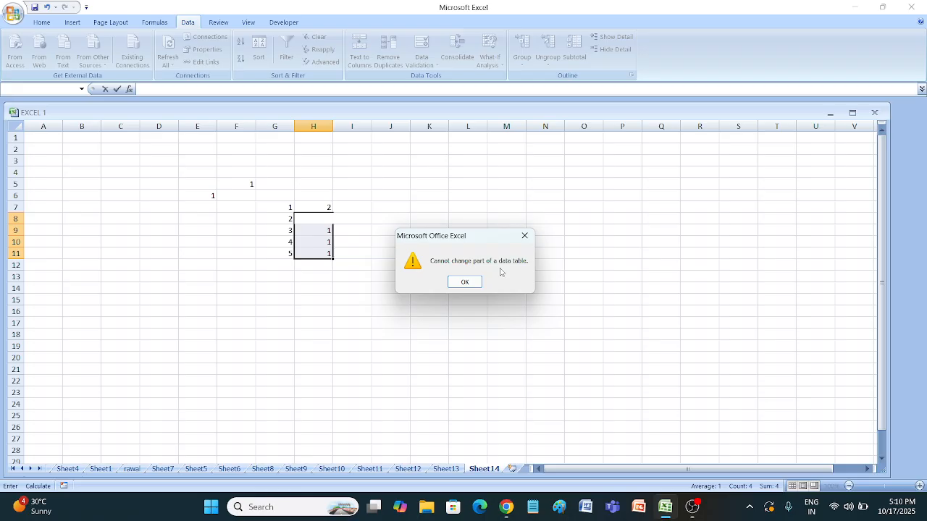
pyautogui.press('Return')
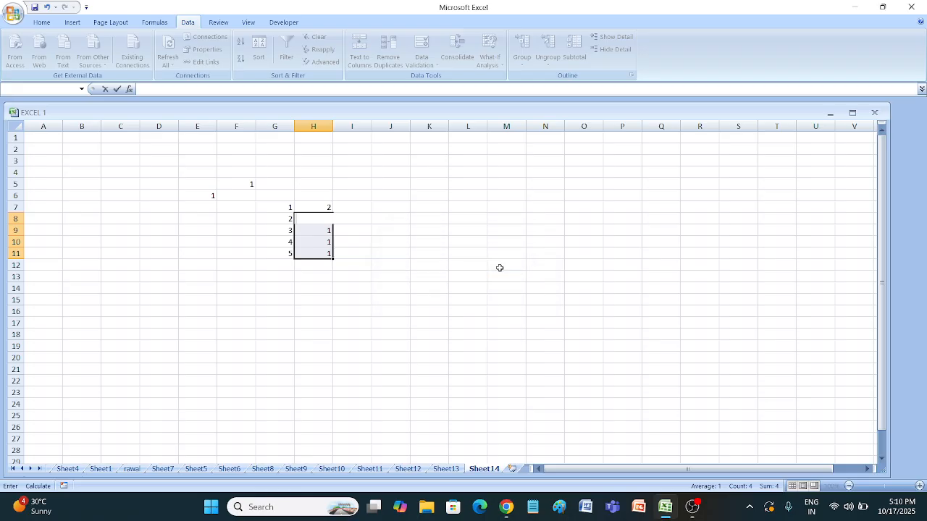
pyautogui.press('Escape')
pyautogui.click(377, 273)
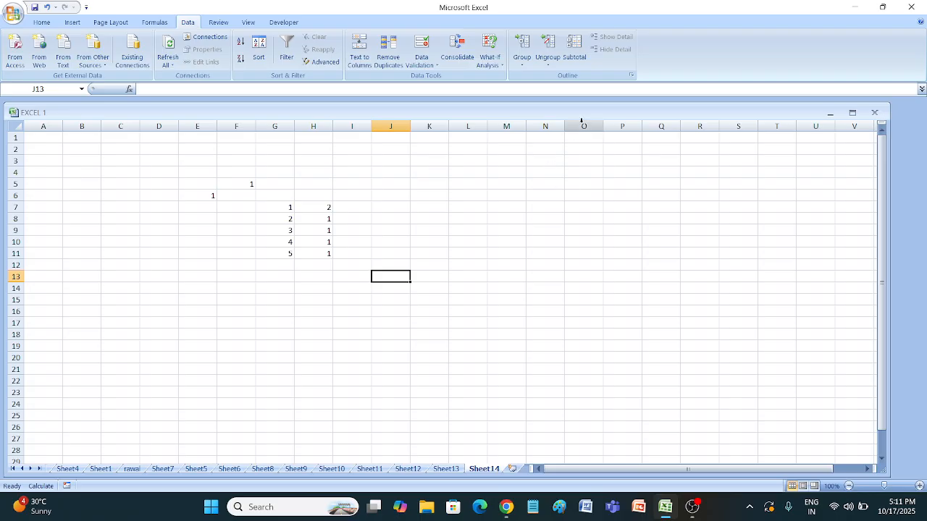
# - Close the EXCEL 1 workbook and the program without saving the changes
pyautogui.click(912, 7)
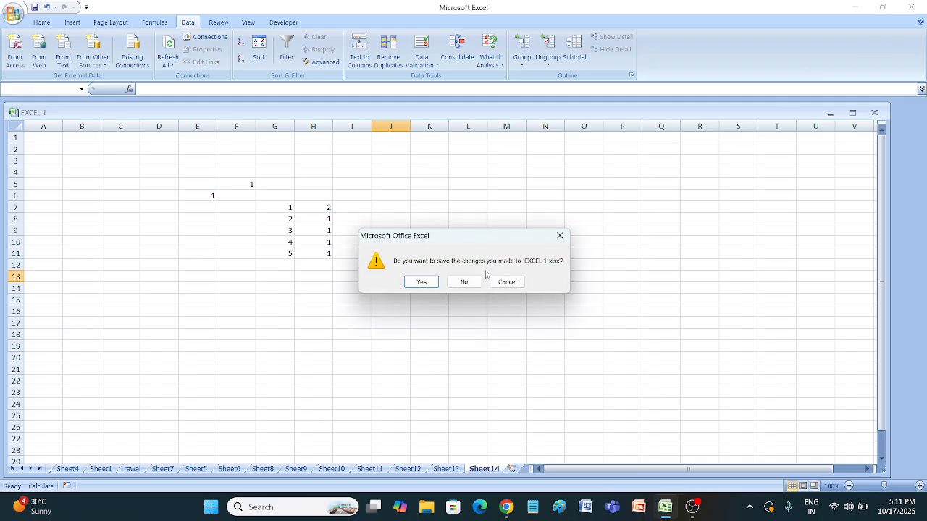
pyautogui.click(465, 281)
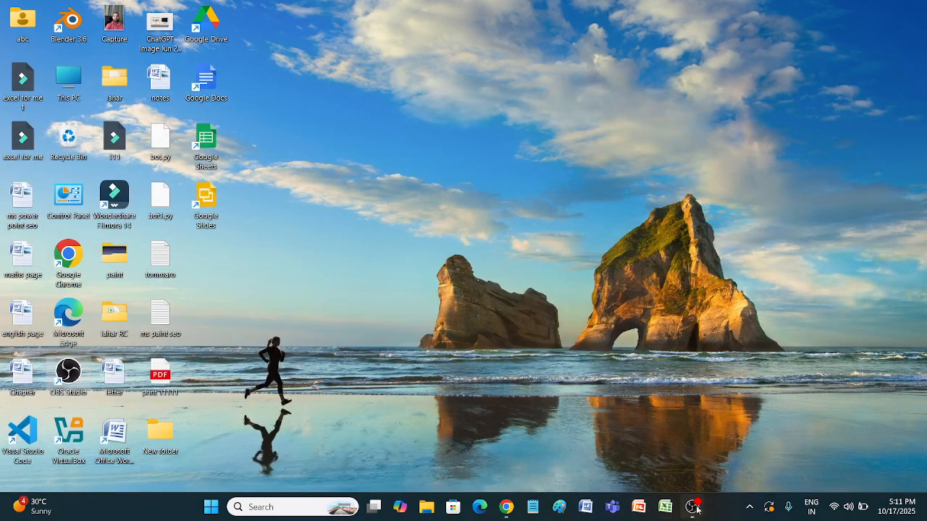